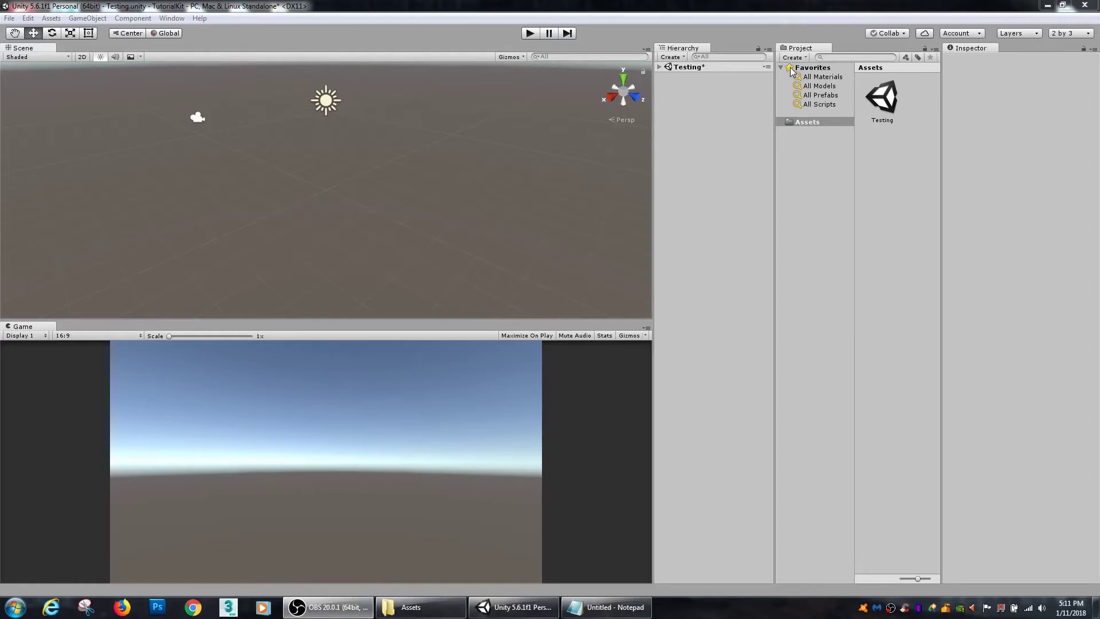
- Try the 4 Split editor layout and the custom saved layout
click(726, 186)
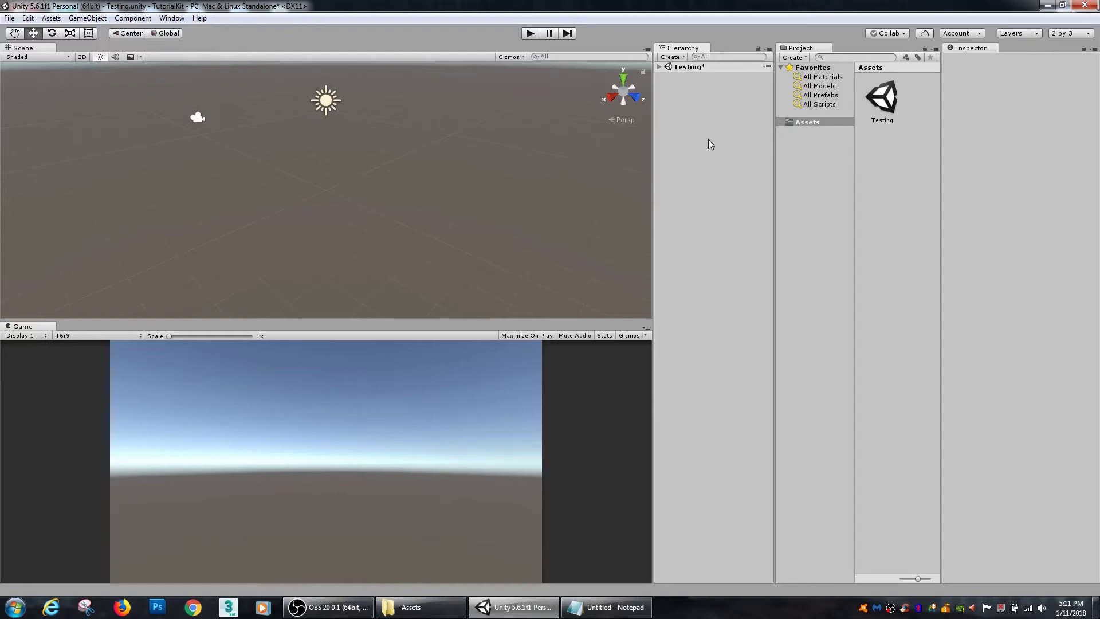
click(1066, 33)
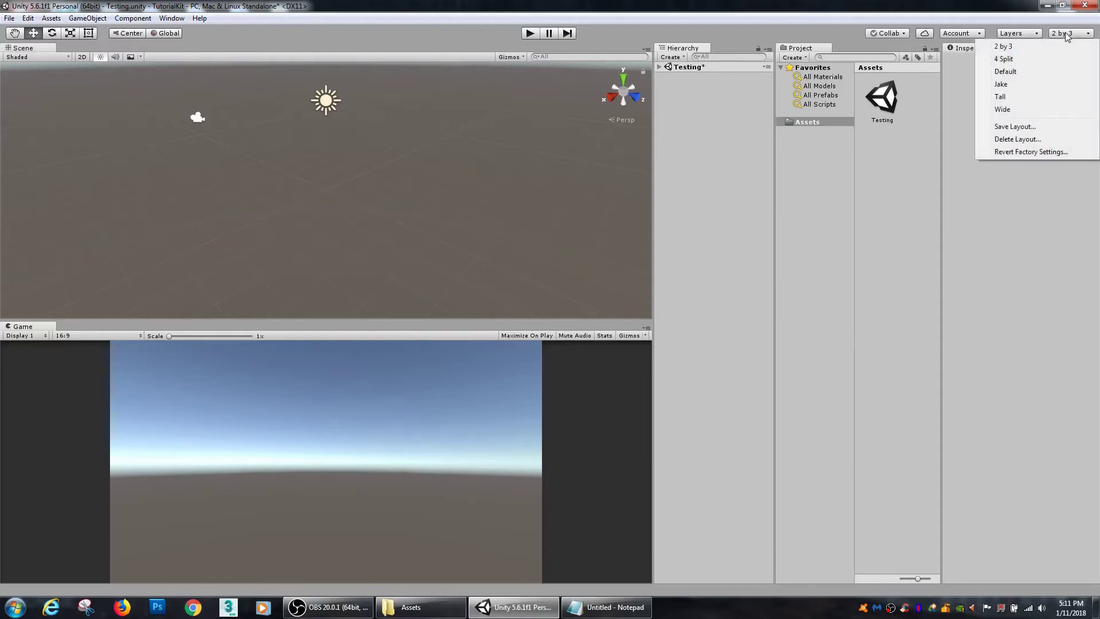
click(1050, 61)
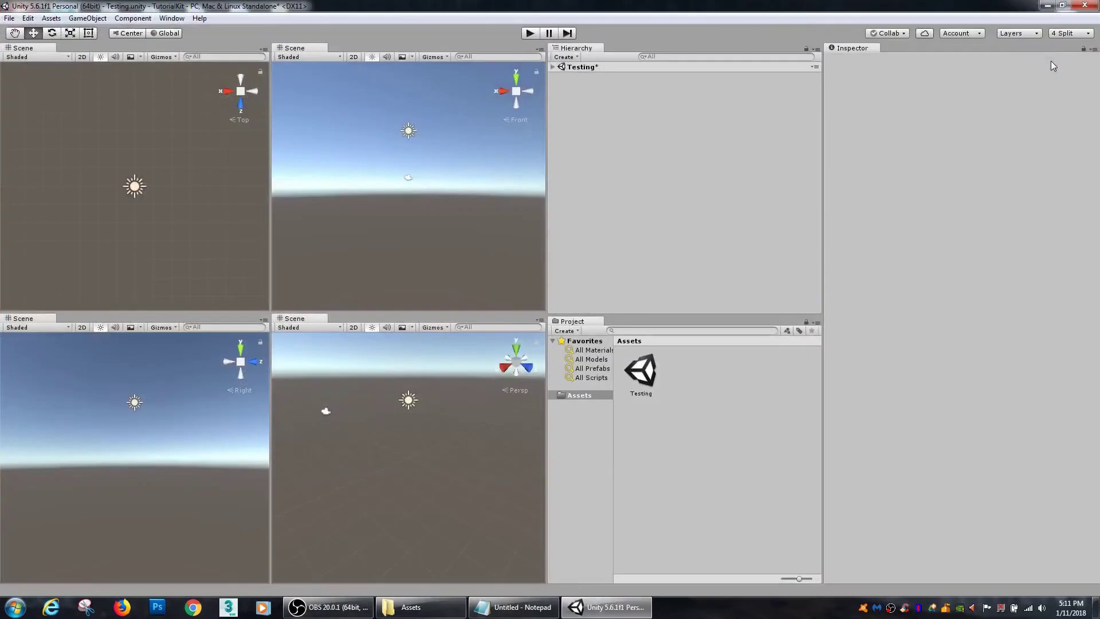
click(1063, 35)
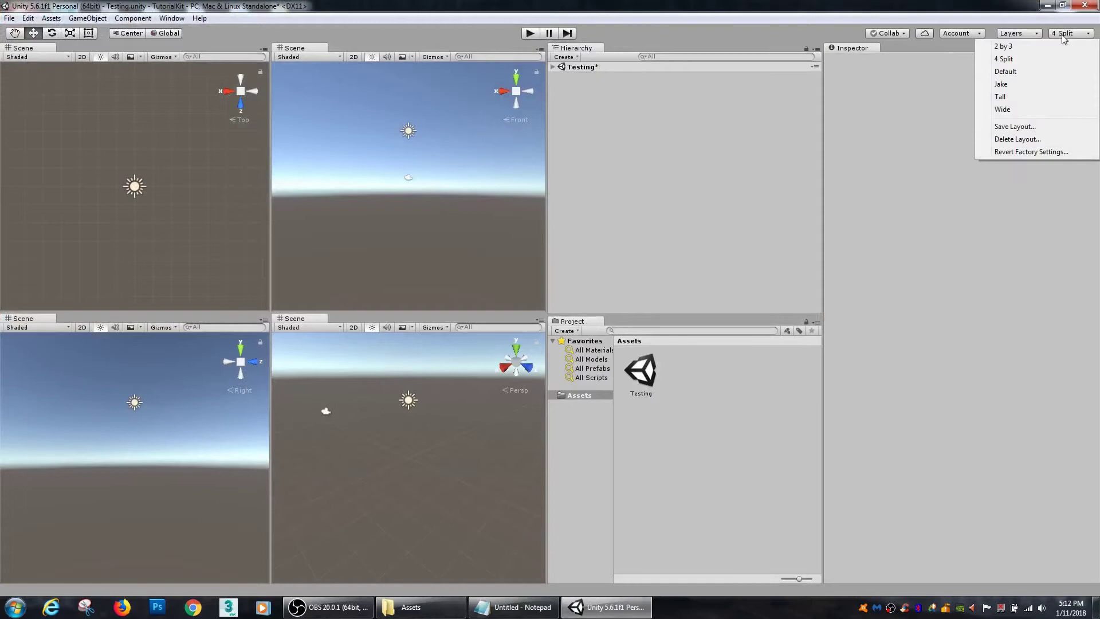
click(1037, 81)
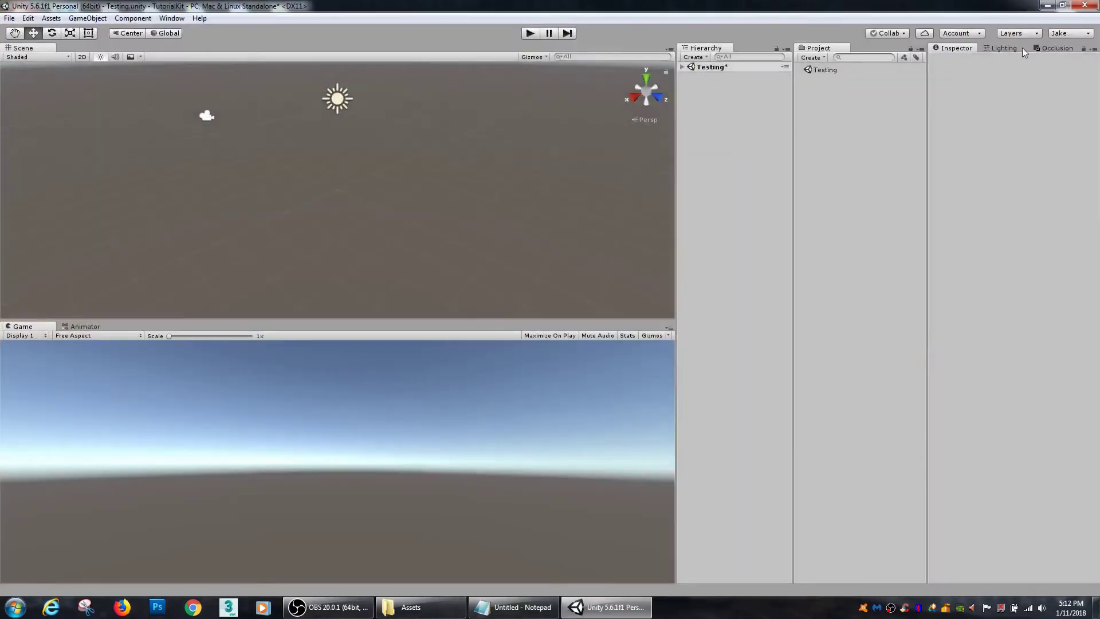
- Switch the editor to the 2 by 3 layout and widen the Scene and Game views
click(1059, 34)
click(1048, 47)
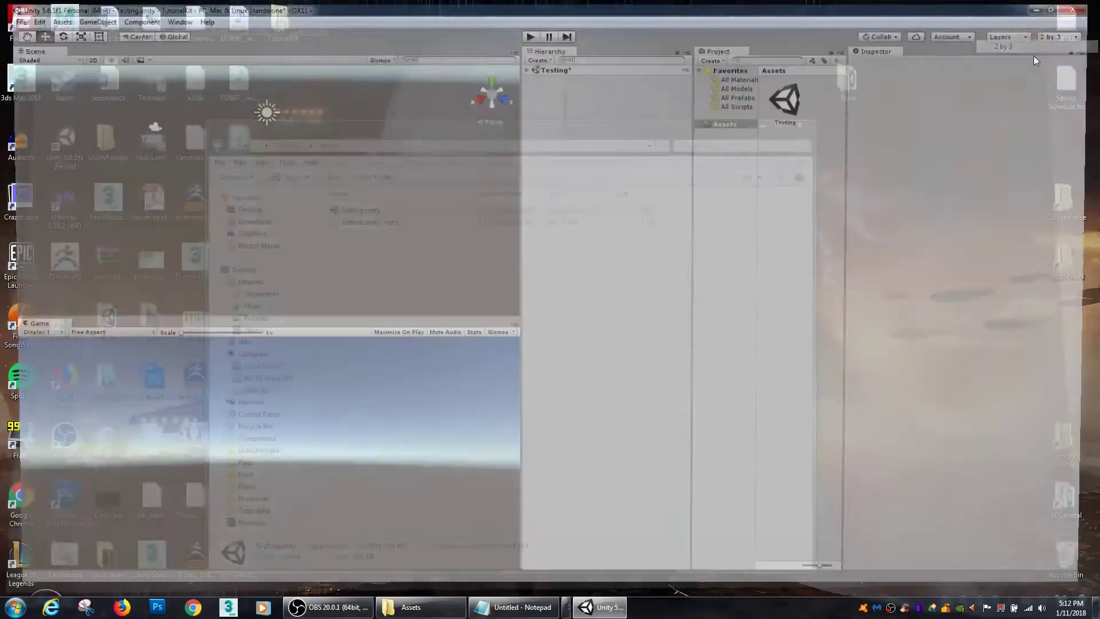
drag(520, 163, 684, 173)
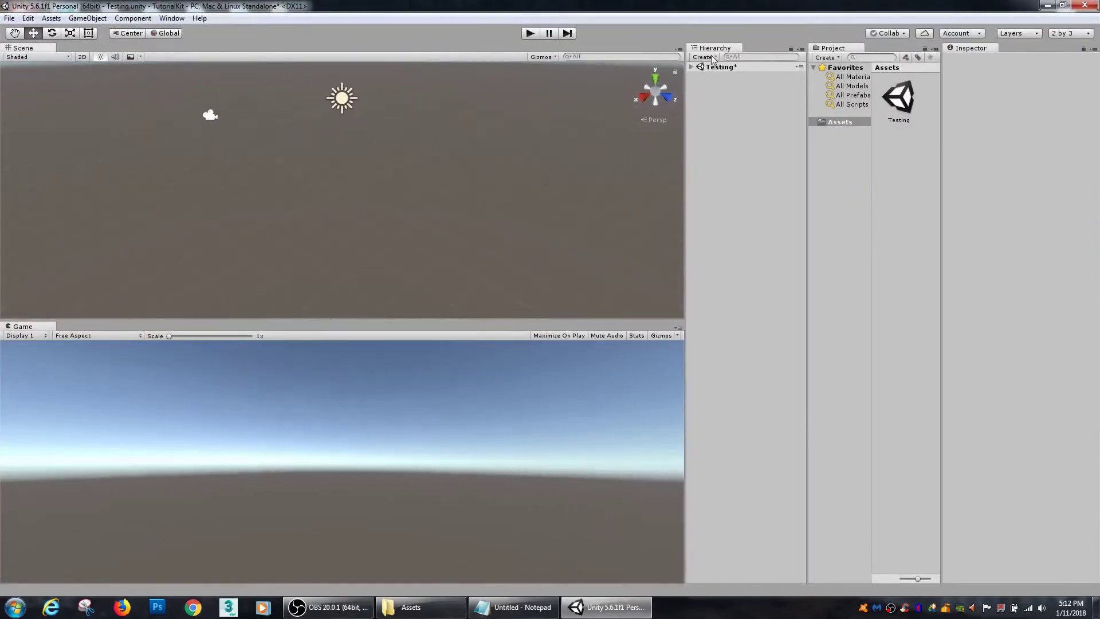
- Expand and save the Testing scene, and create a new scene
click(692, 67)
key(ctrl+s)
click(9, 17)
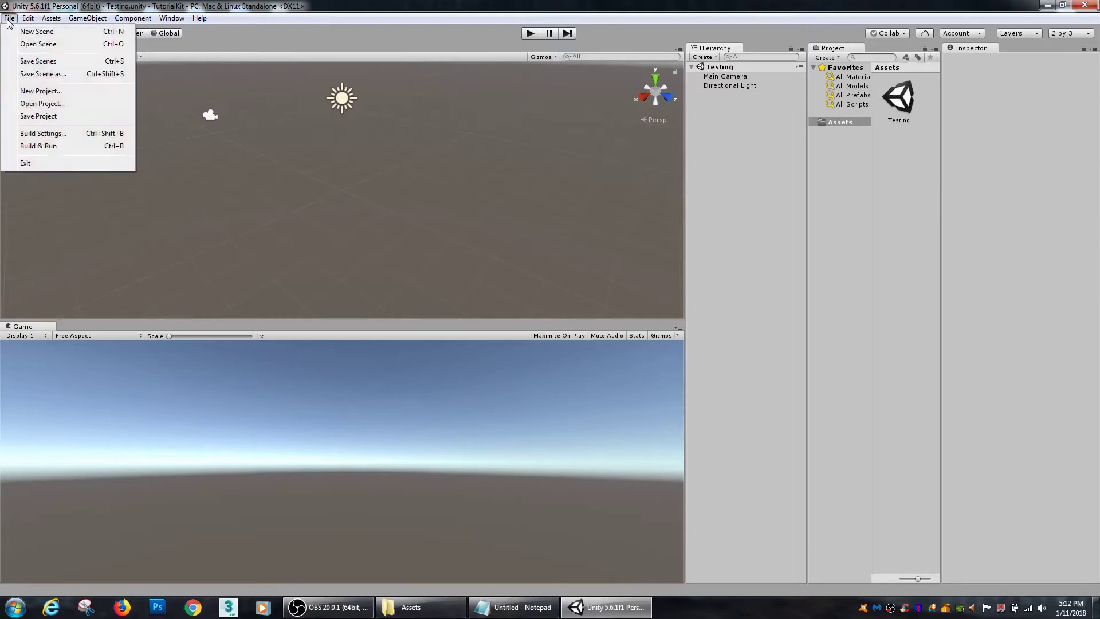
click(35, 31)
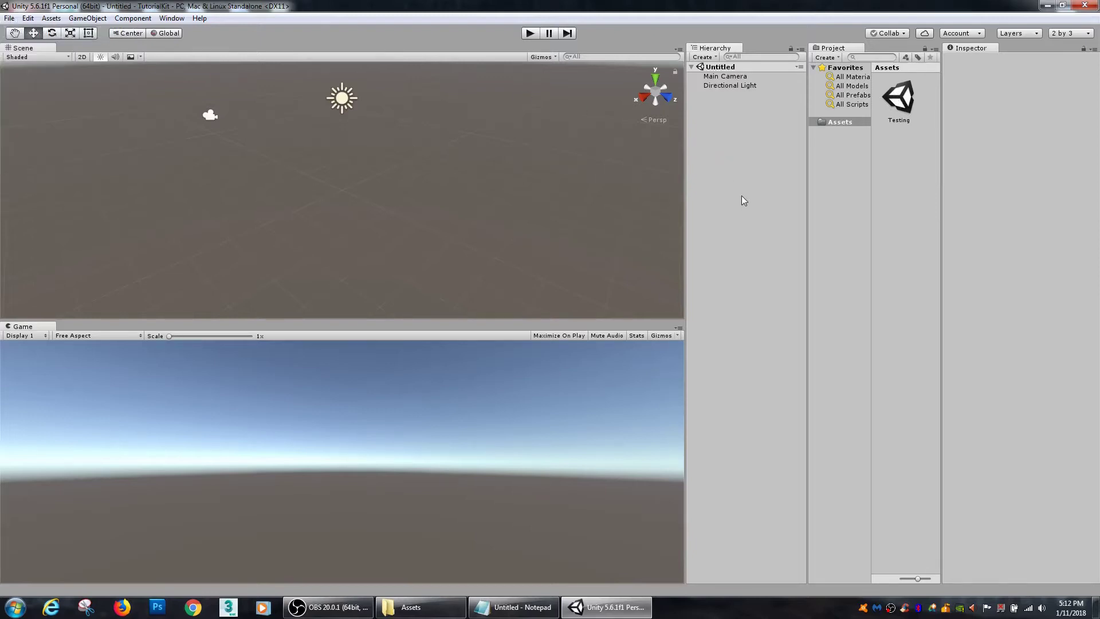
- Save the new scene as AwesomeScene in the Assets folder
key(ctrl+s)
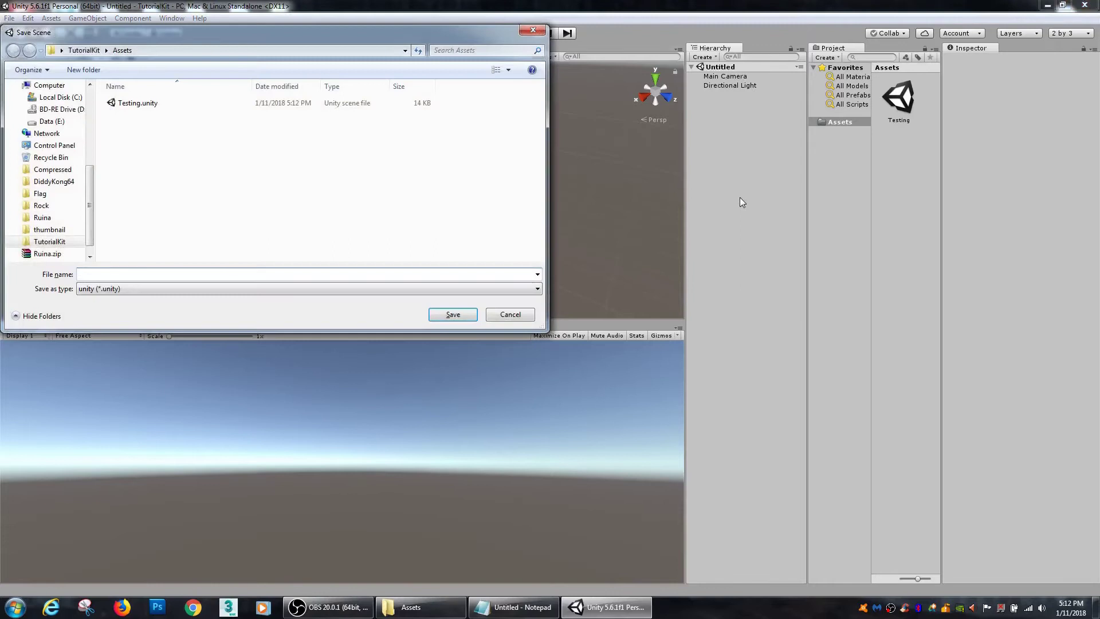
text(AwesomeScene)
key(Return)
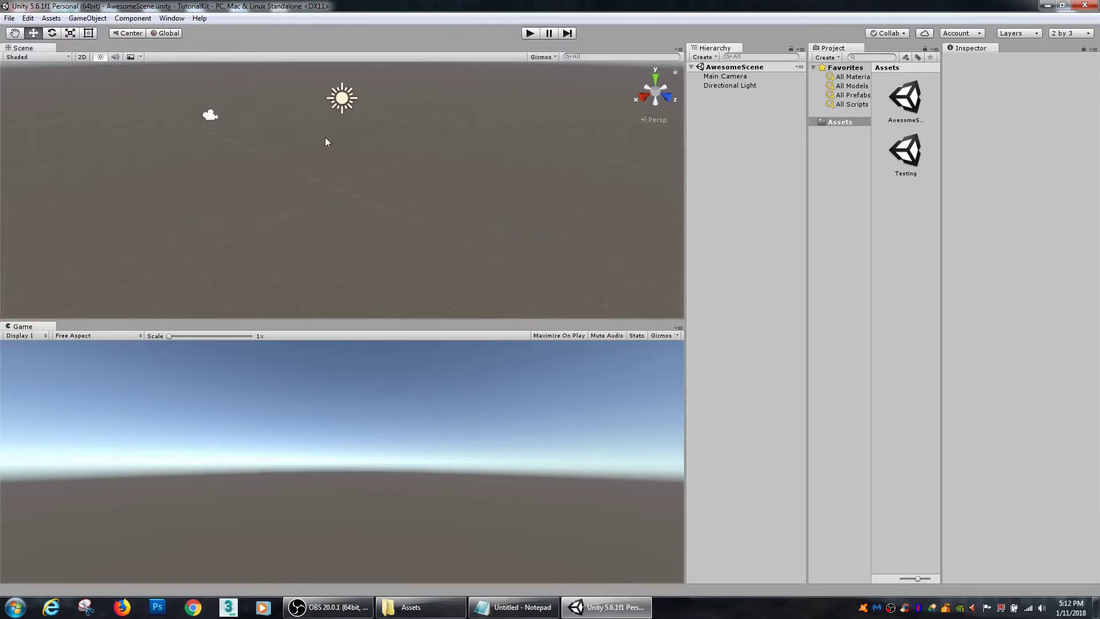
middle_drag(325, 136, 348, 167)
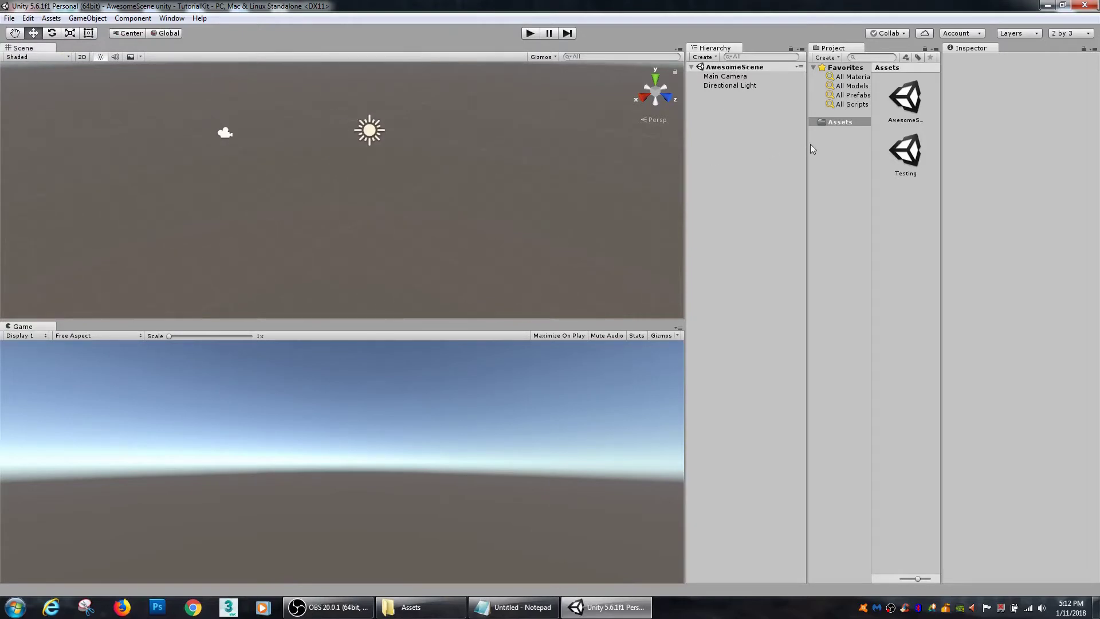
- Give the Project panel more room and browse the material, model, prefab and script filters under Favorites
drag(807, 145, 785, 145)
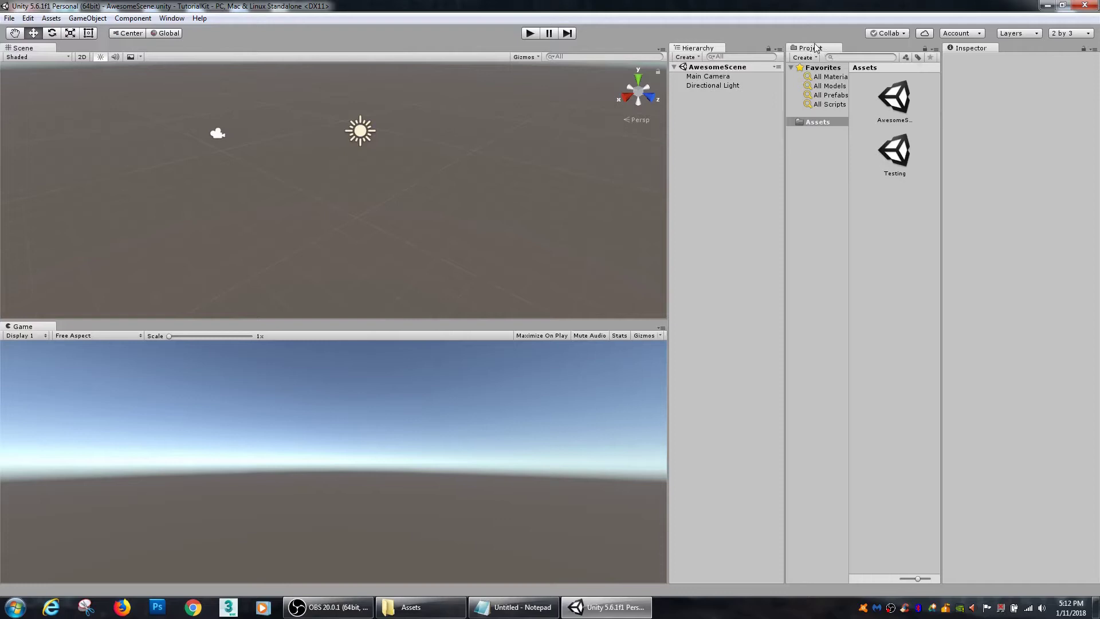
click(825, 76)
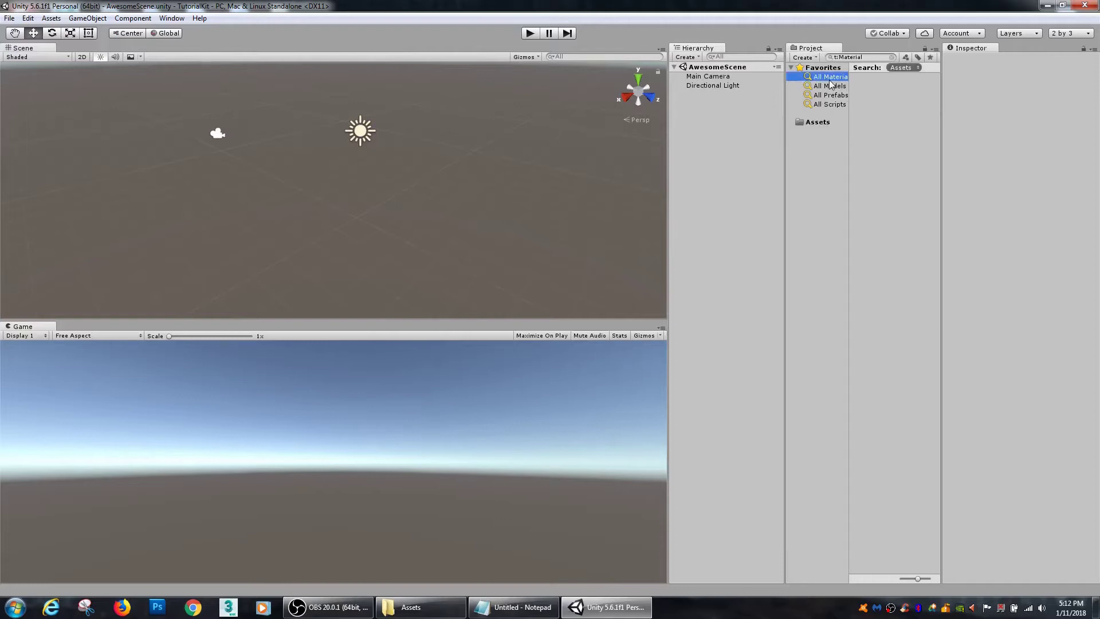
click(823, 68)
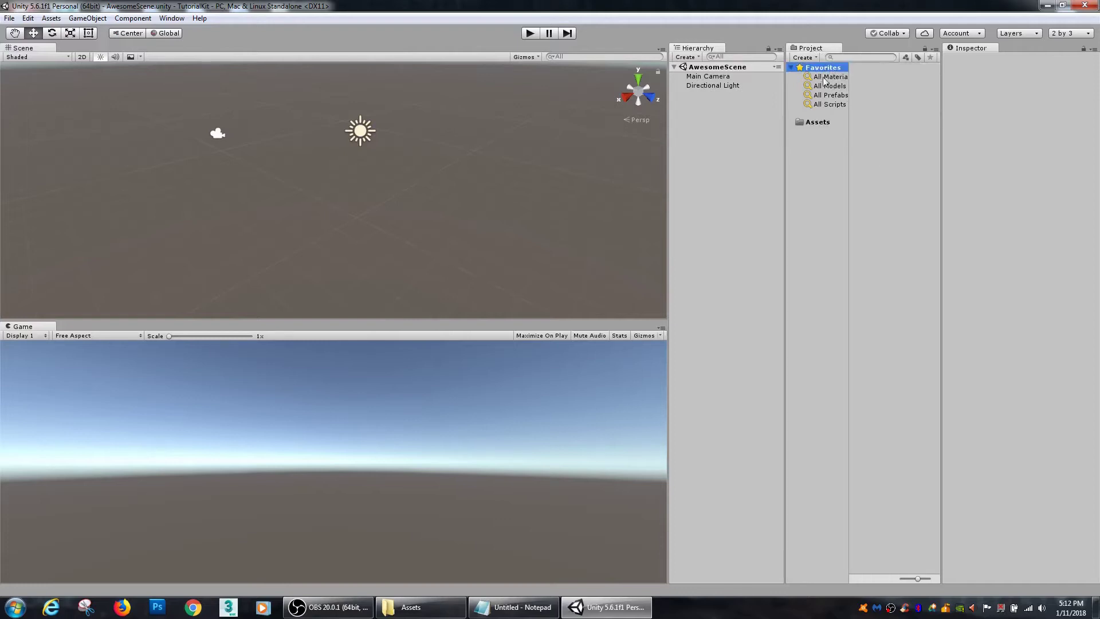
click(824, 76)
click(830, 86)
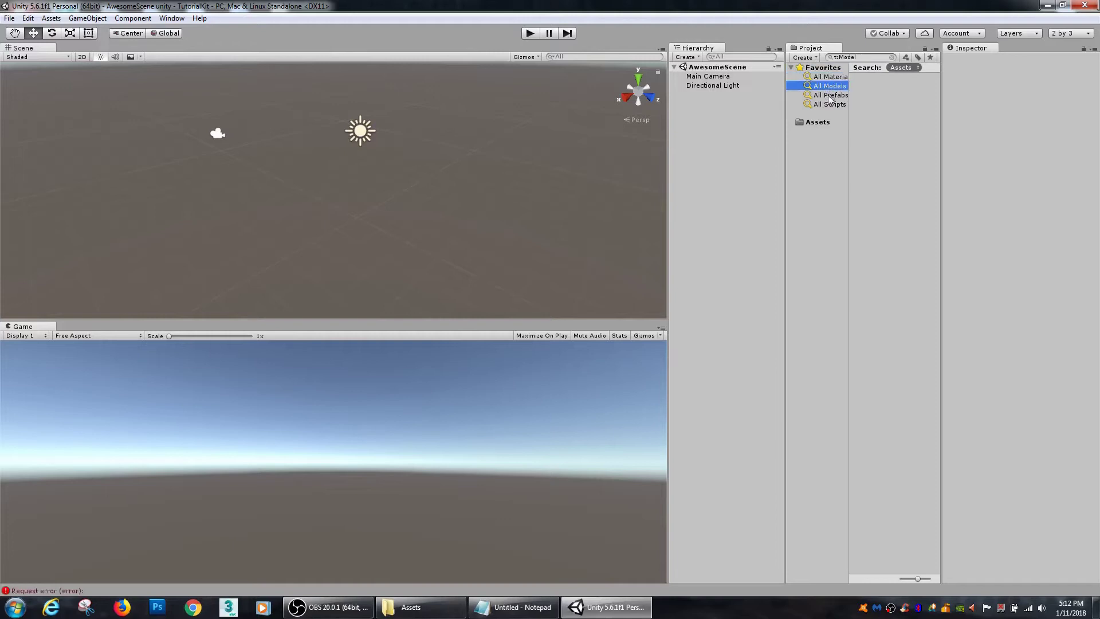
click(830, 95)
click(831, 104)
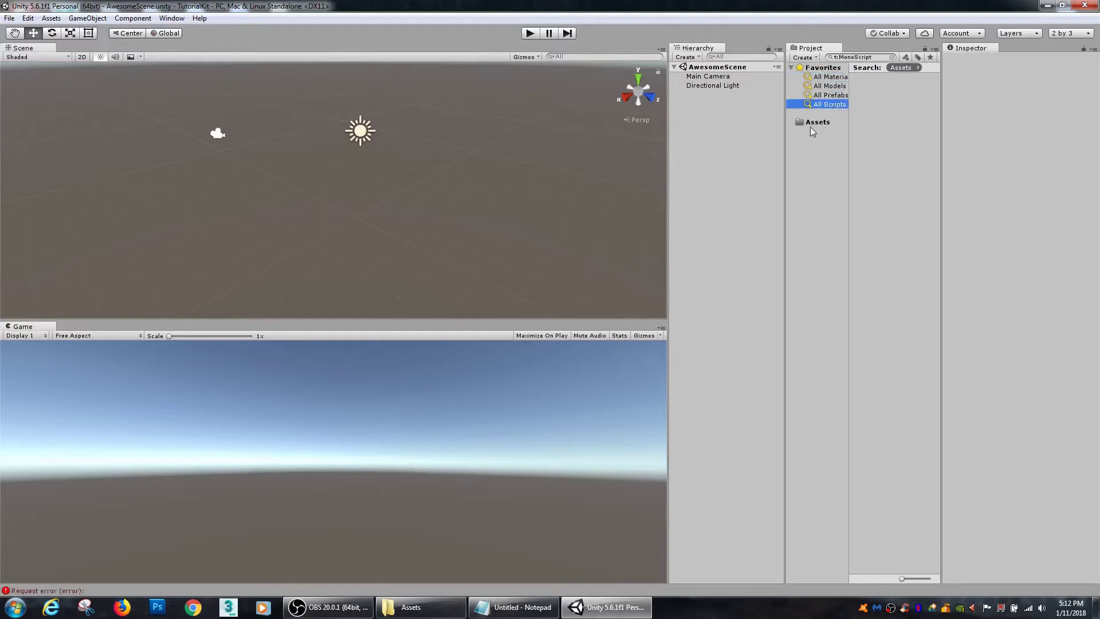
- Create a folder named 3D Stuff in the Assets folder
click(810, 122)
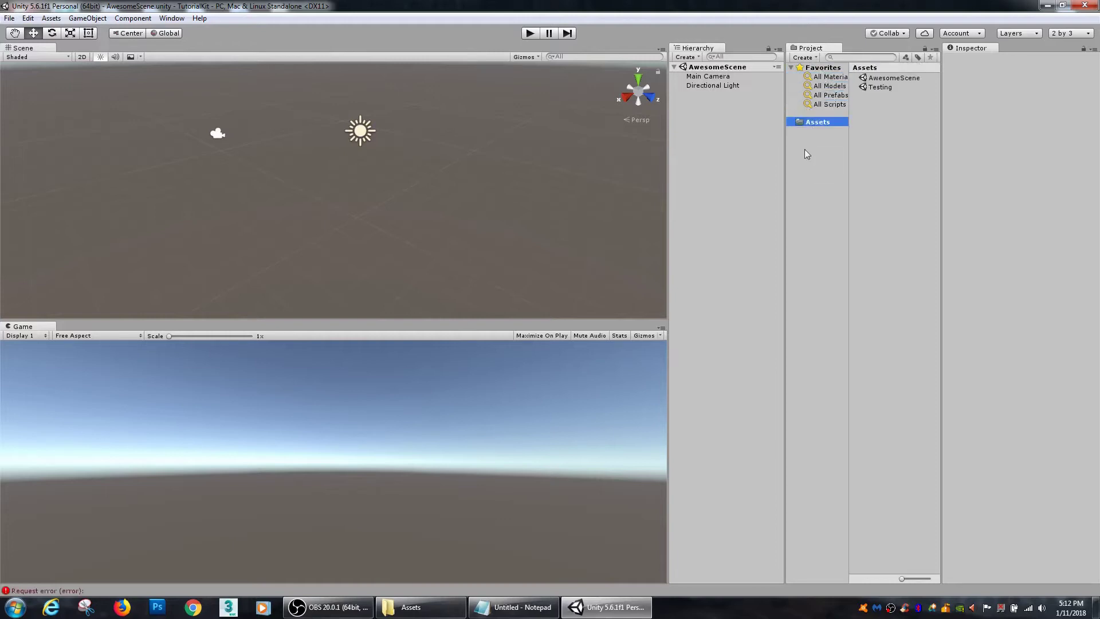
right_click(896, 131)
mouse_move(909, 139)
click(852, 138)
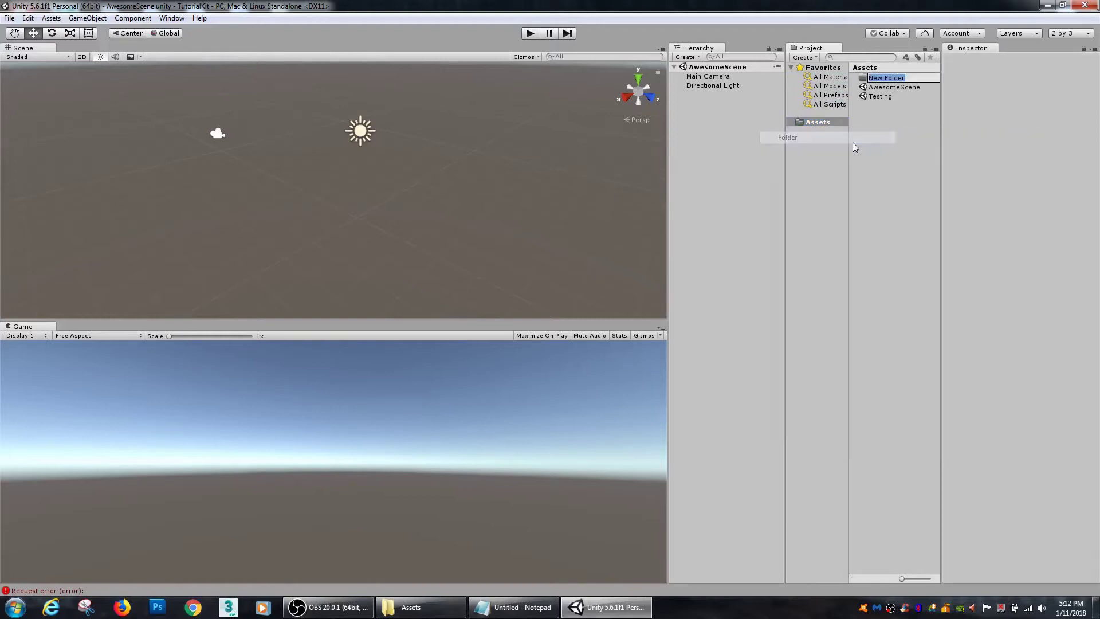
text(3)
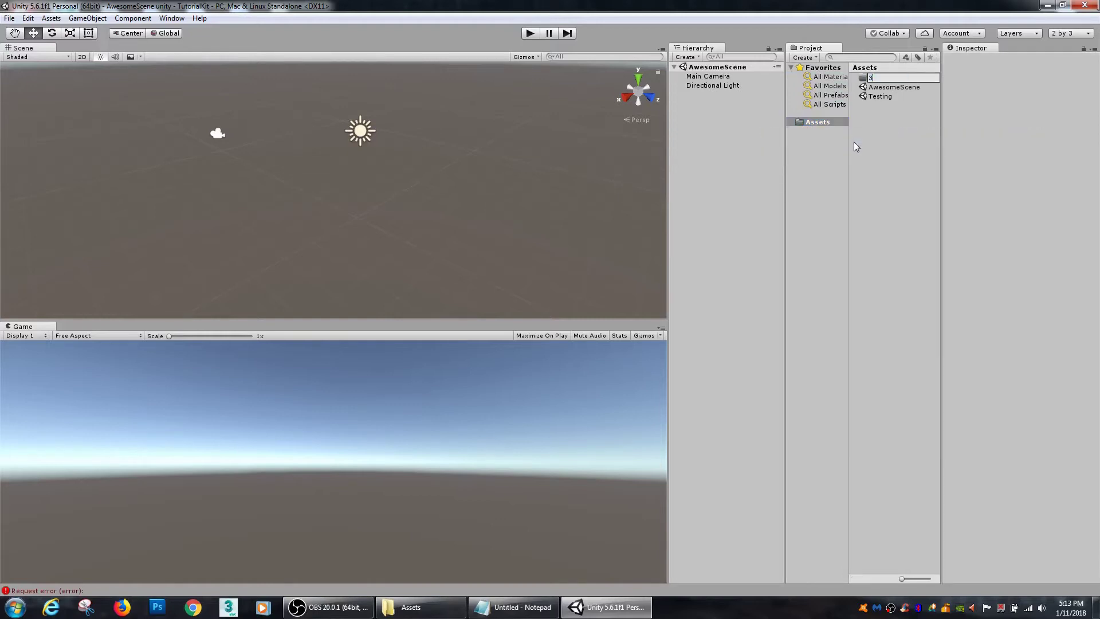
text(d Stuff)
key(Return)
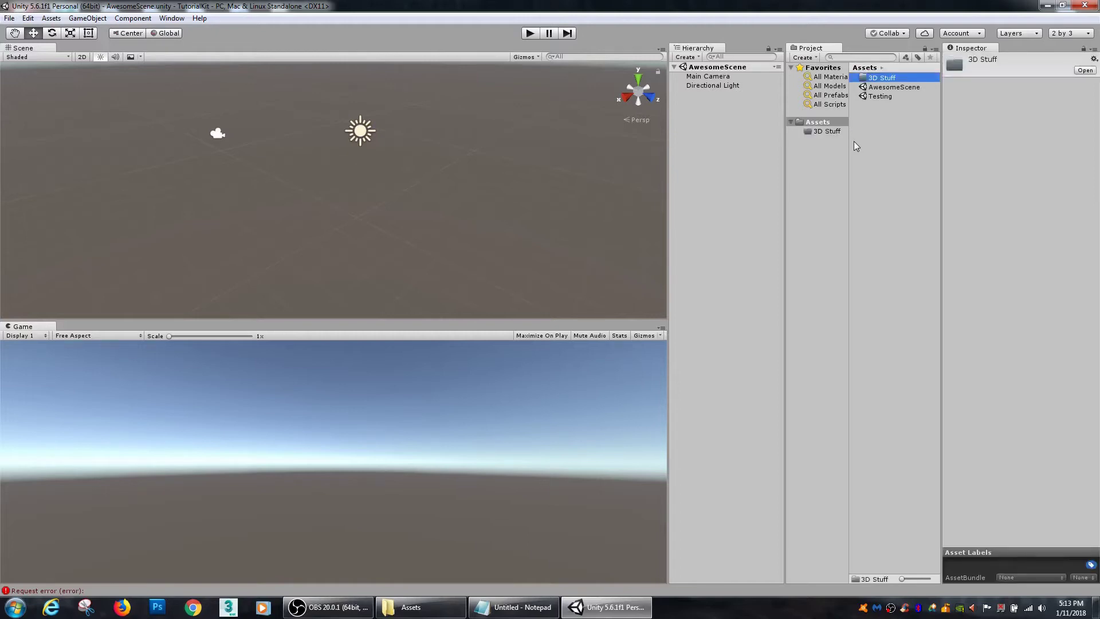
- Create a subfolder named Awesome Model inside the 3D Stuff folder
right_click(874, 78)
mouse_move(889, 86)
click(839, 91)
text(A)
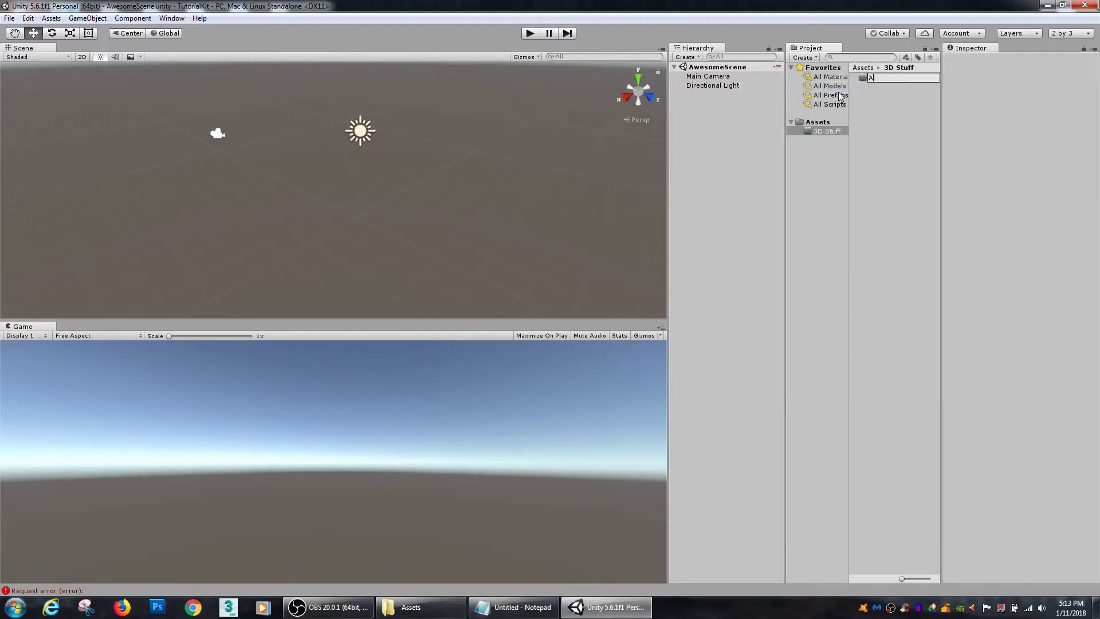
text(wesome Model)
key(Return)
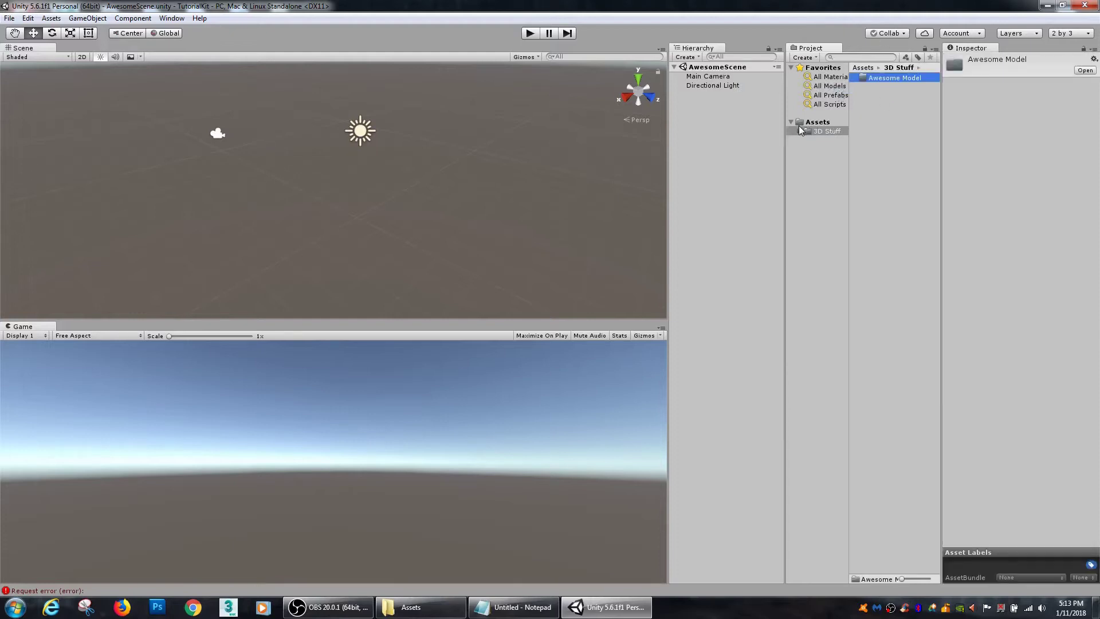
- Expand 3D Stuff in the folder tree and widen the tree until the full subfolder name fits
click(829, 131)
click(799, 132)
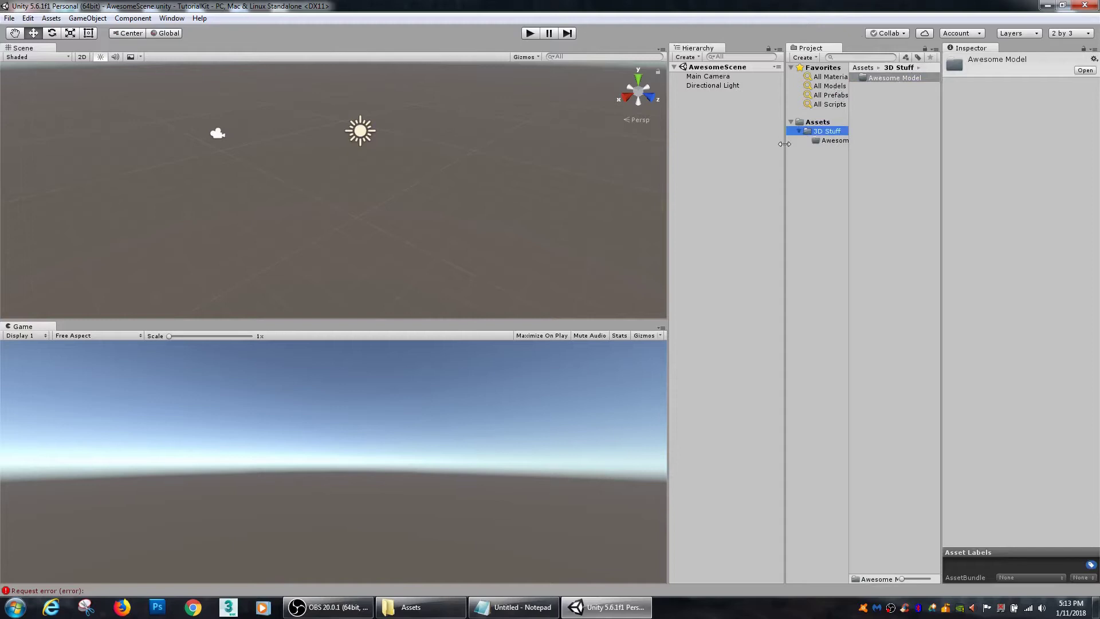
drag(785, 143, 760, 143)
click(822, 160)
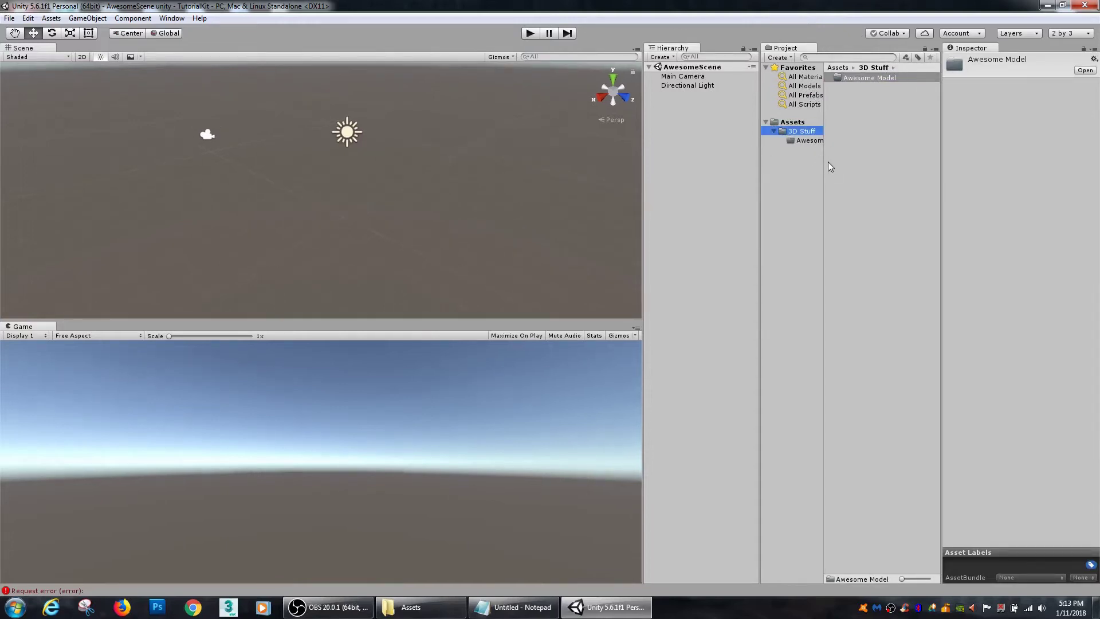
drag(823, 162, 858, 161)
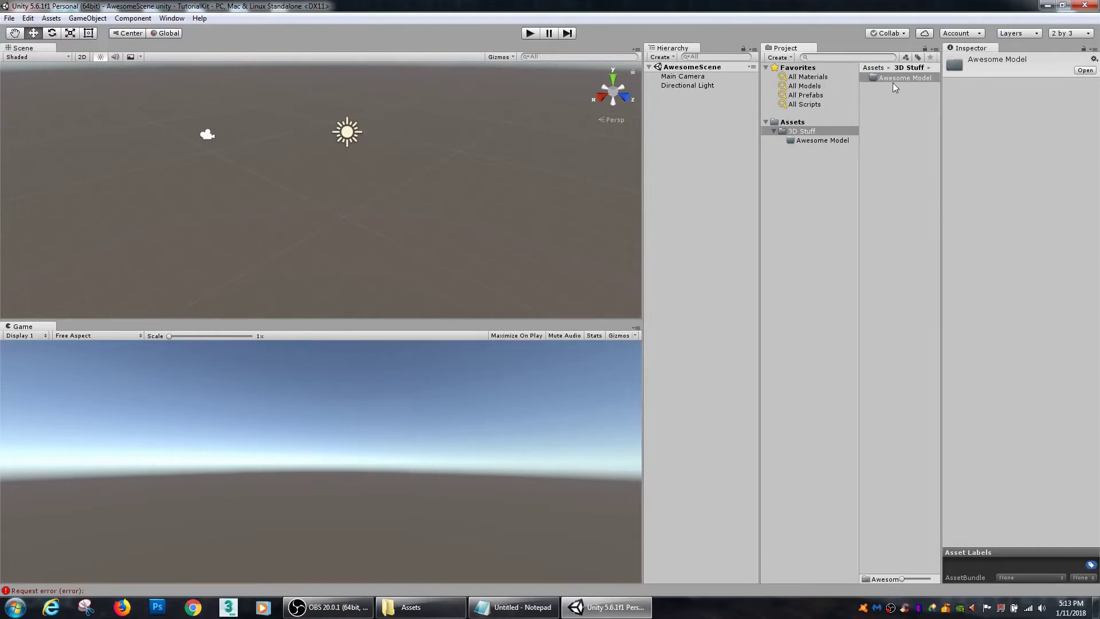
- Switch the Project panel to its one-column layout and rebalance the widths of the Scene, Hierarchy and Project panels
click(935, 50)
click(962, 62)
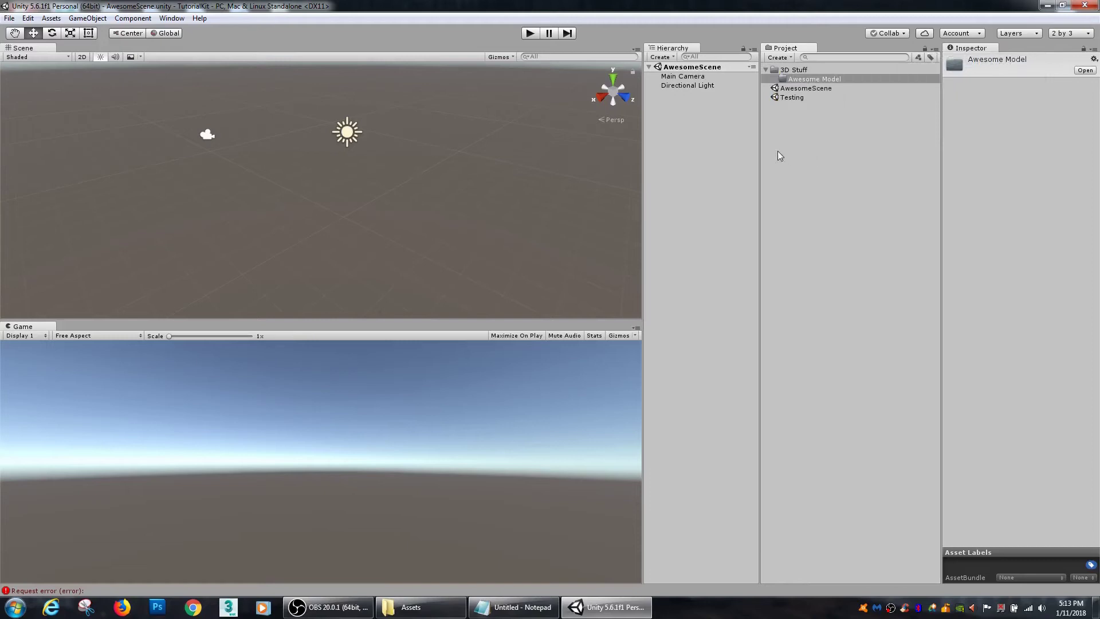
drag(760, 150, 804, 138)
click(847, 70)
click(850, 78)
click(851, 69)
click(851, 78)
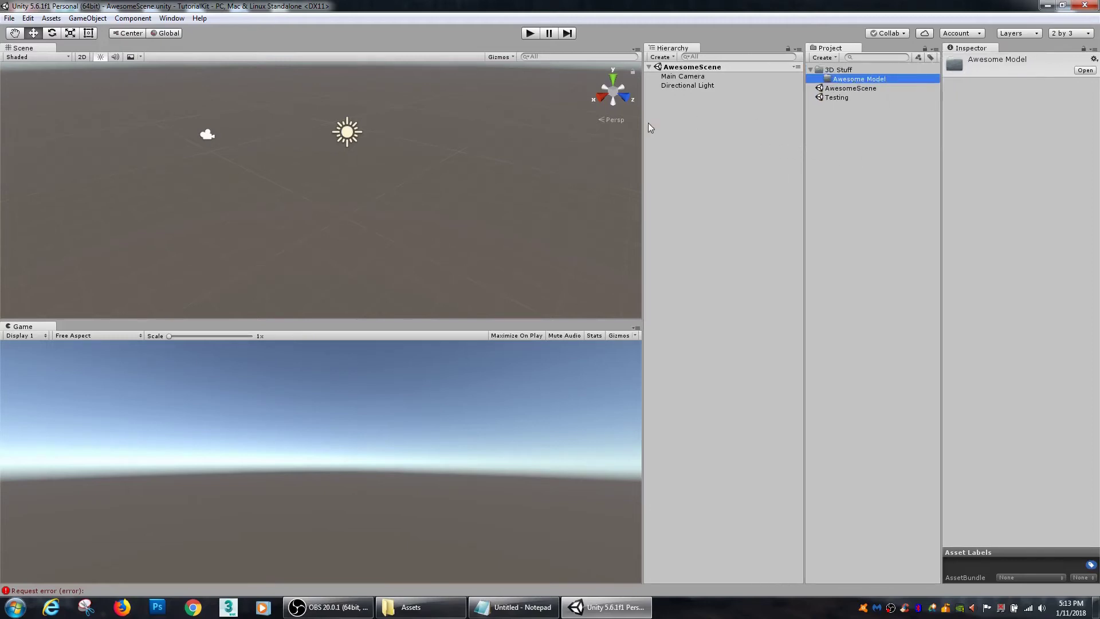
drag(642, 133, 691, 142)
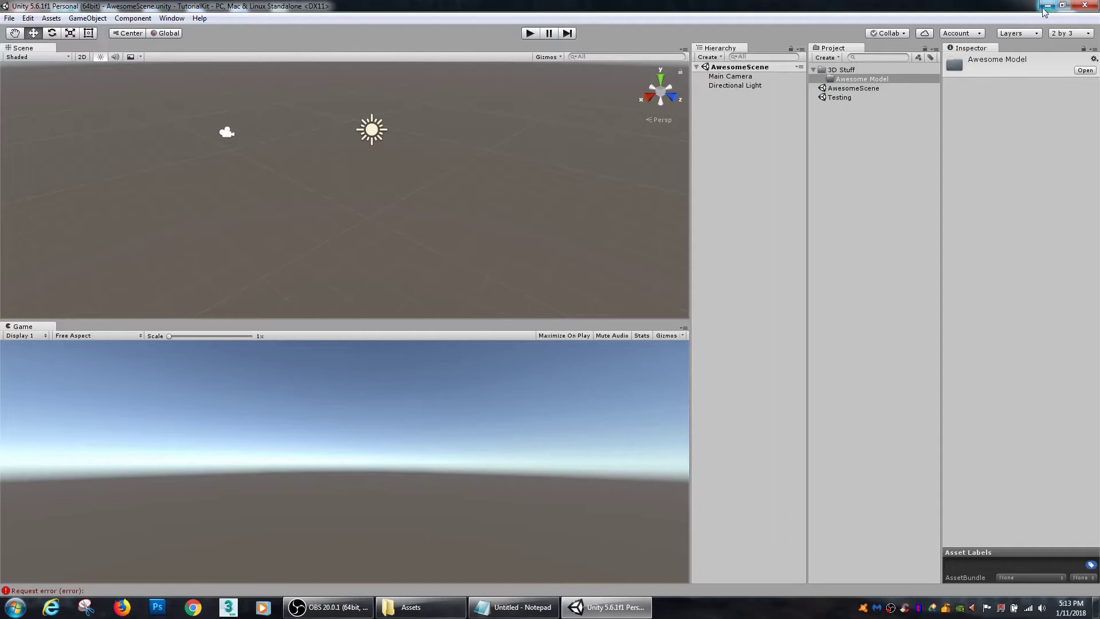
- Clear the logged messages from the Console and close it
click(67, 591)
click(144, 218)
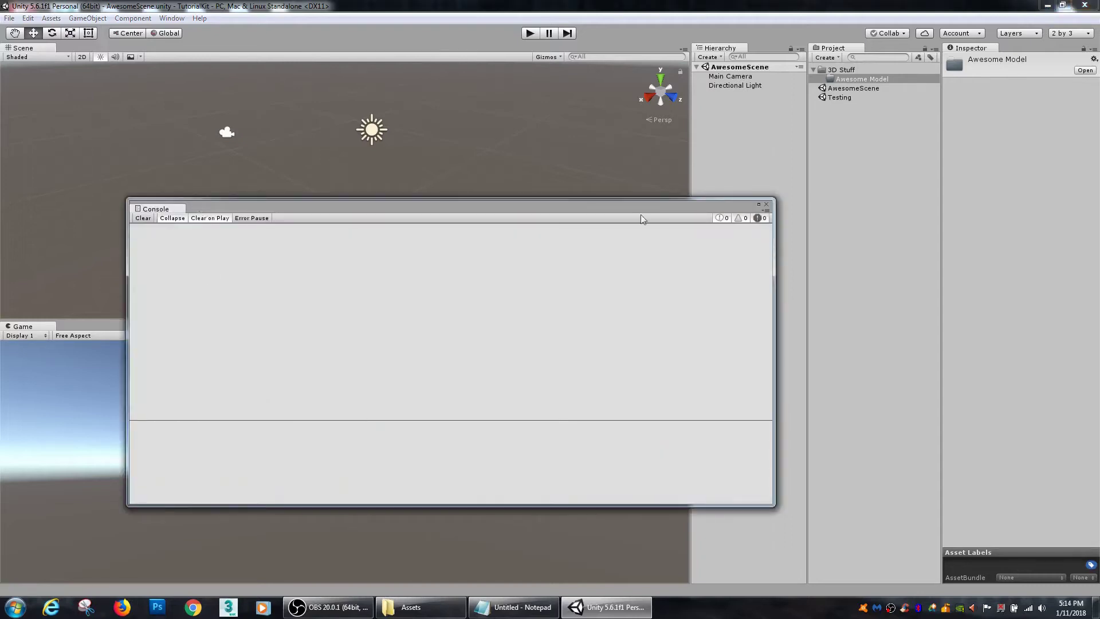
click(766, 204)
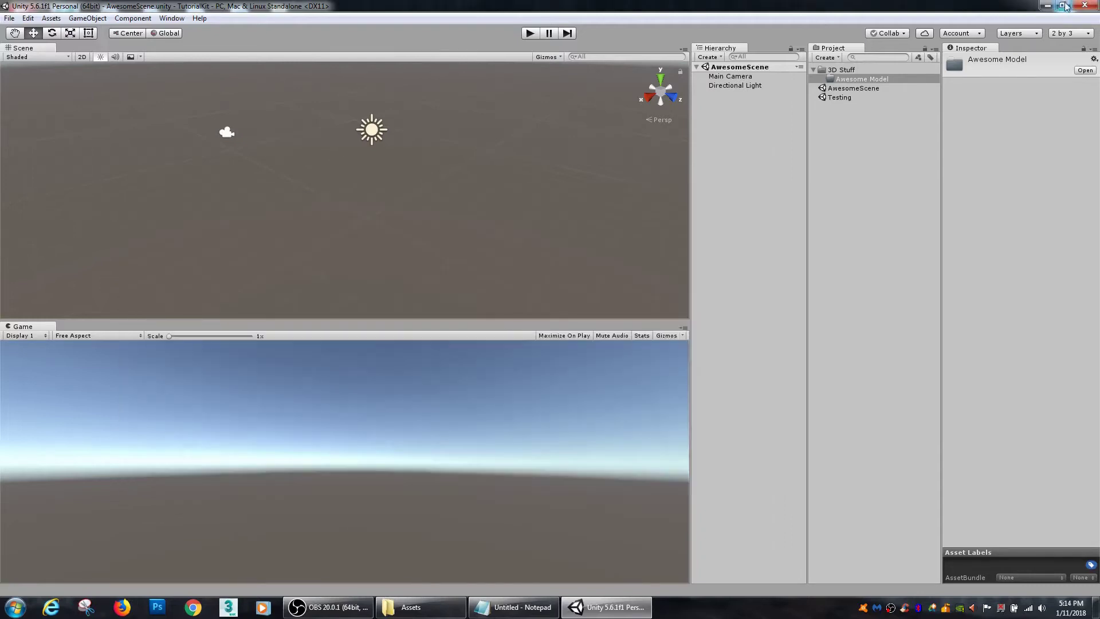
- Import Rock.fbx from the desktop's Rock folder into the Awesome Model folder and select the imported model
click(1047, 6)
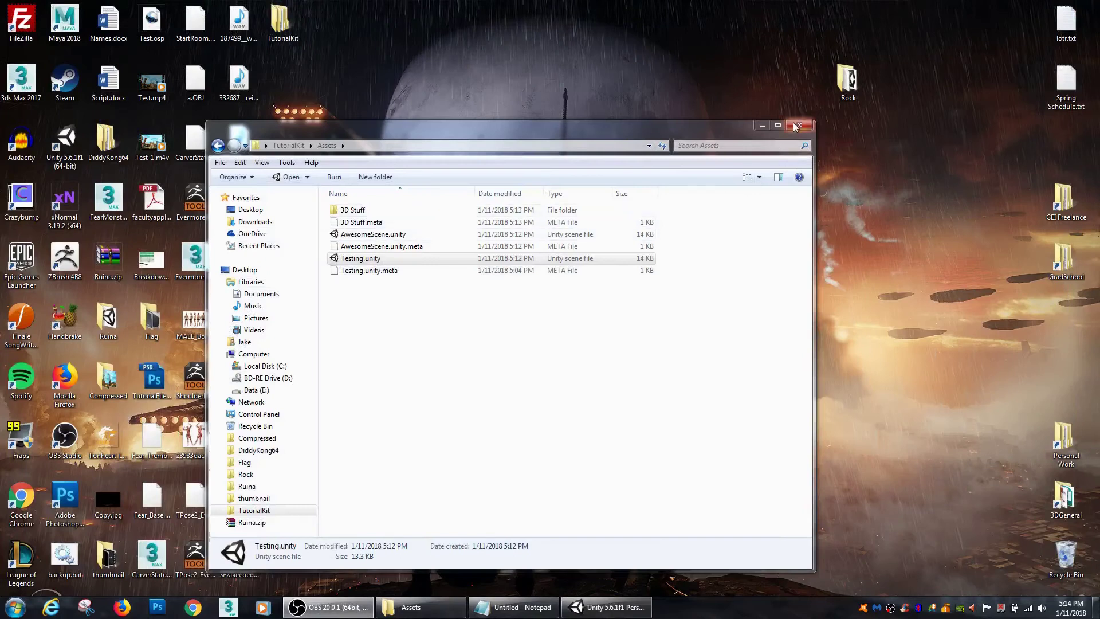
click(799, 125)
double_click(847, 80)
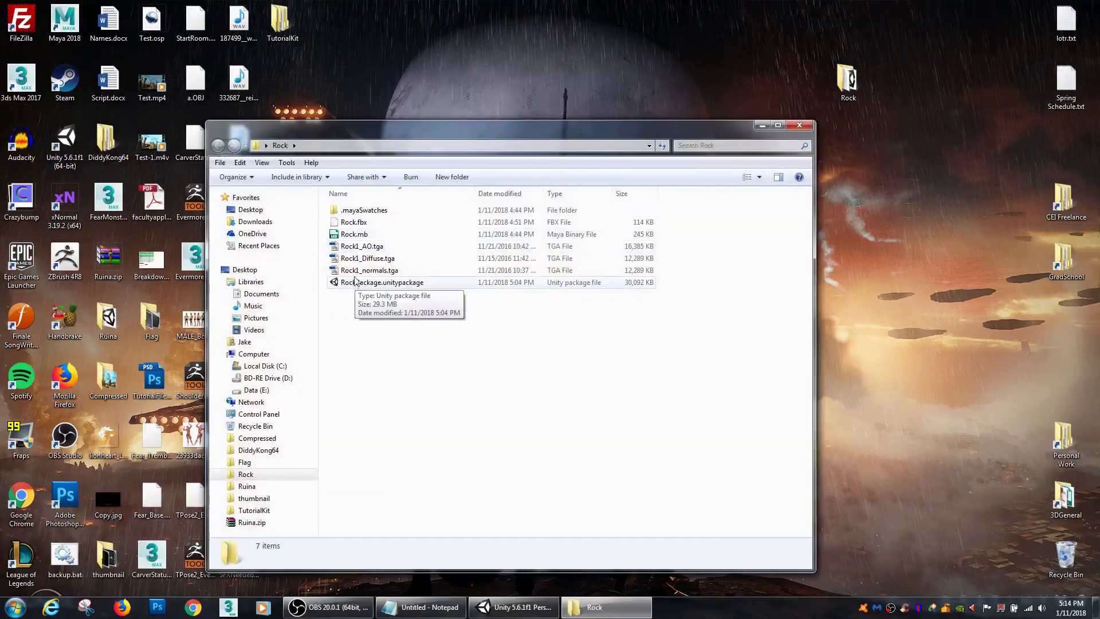
click(349, 223)
drag(349, 227, 846, 80)
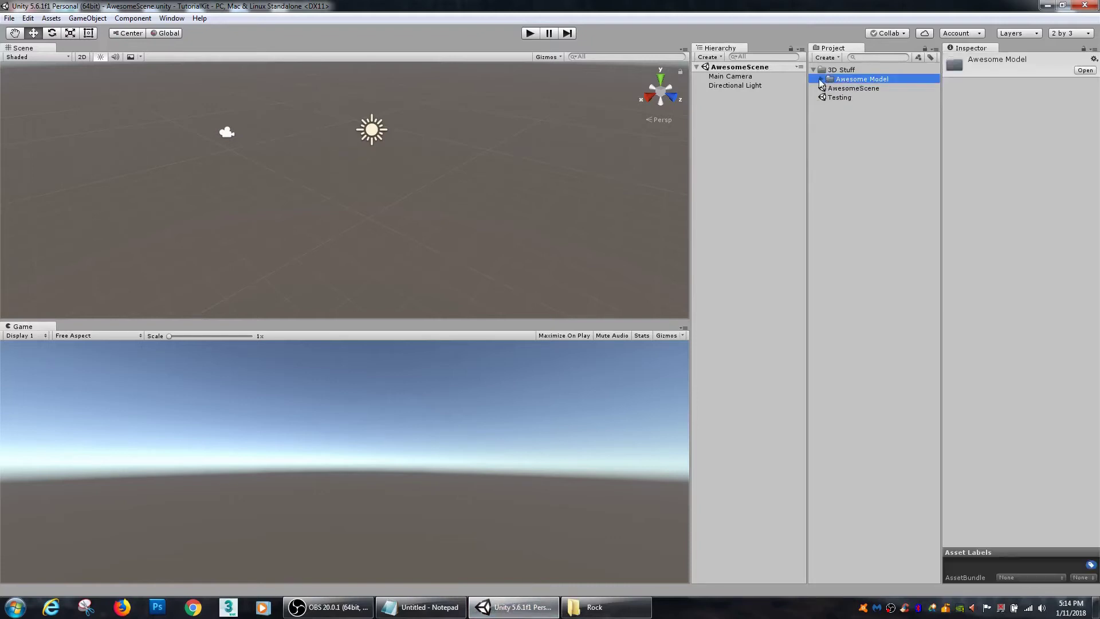
click(859, 98)
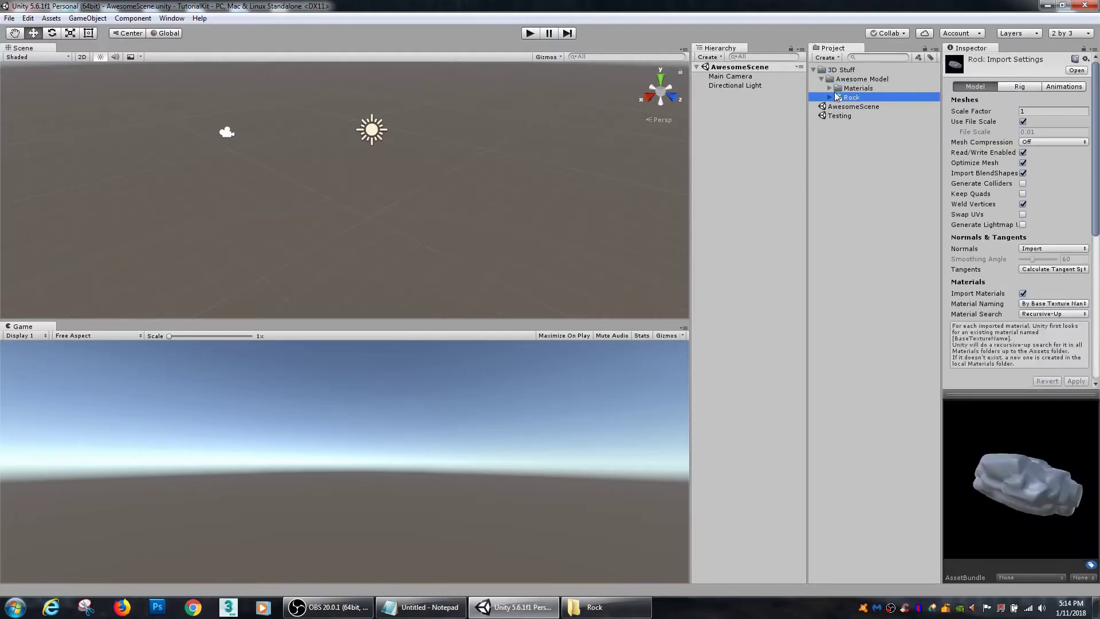
- Examine the Rock model's preview and its Model, Rig and Animations import settings
drag(1023, 484, 1042, 456)
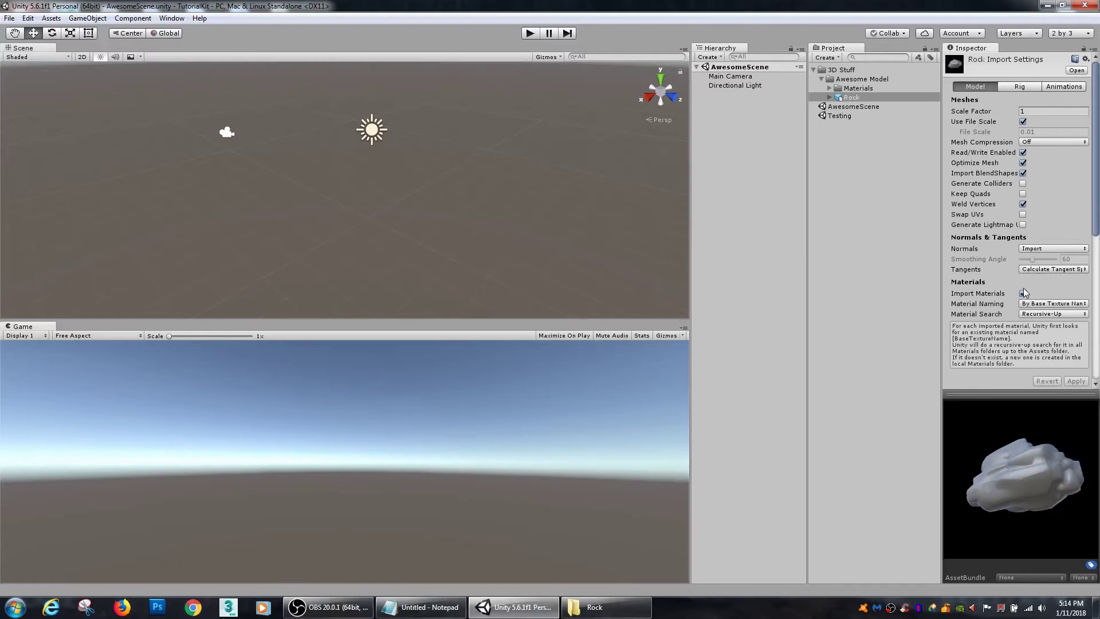
click(1023, 88)
click(1075, 87)
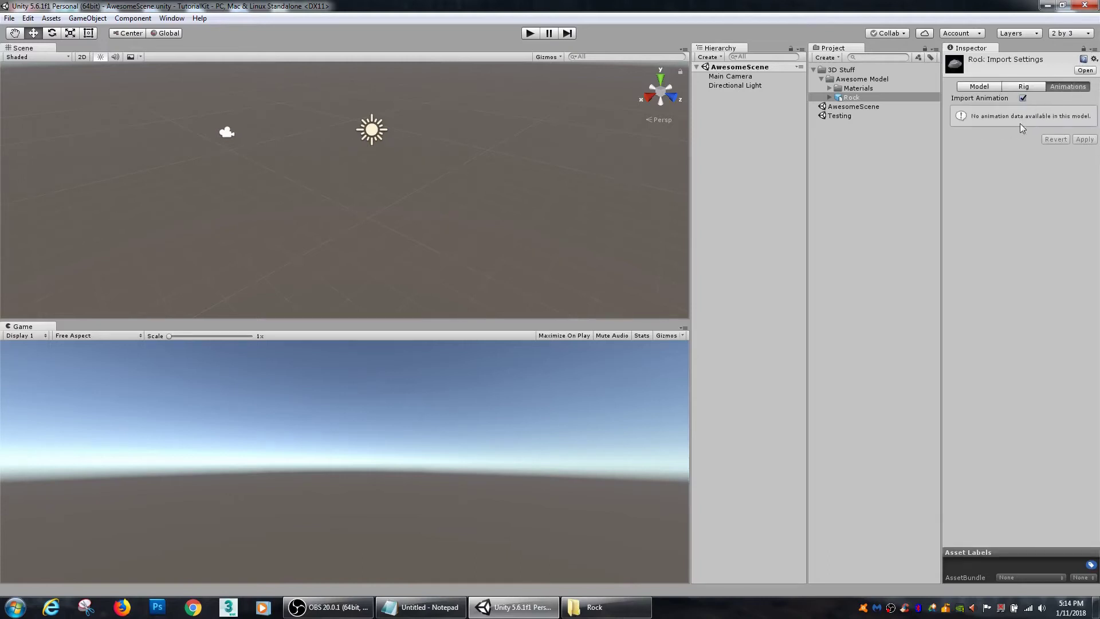
click(994, 85)
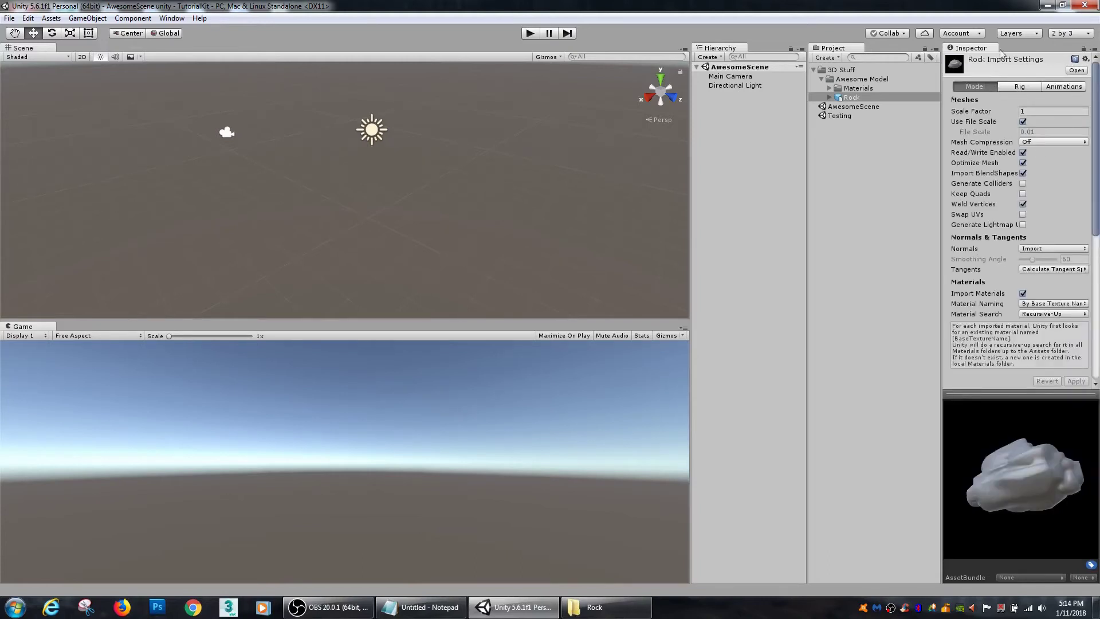
- In the imported Materials folder, set the lambert1 material's Metallic to 0.52 and Smoothness to 0.81
click(860, 89)
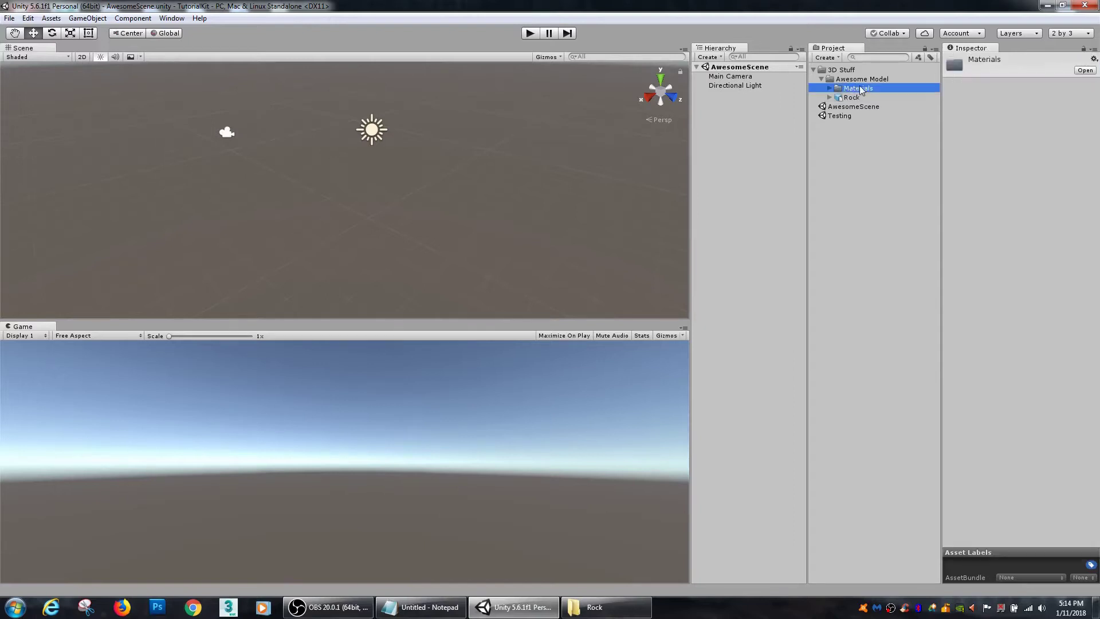
click(830, 89)
click(865, 98)
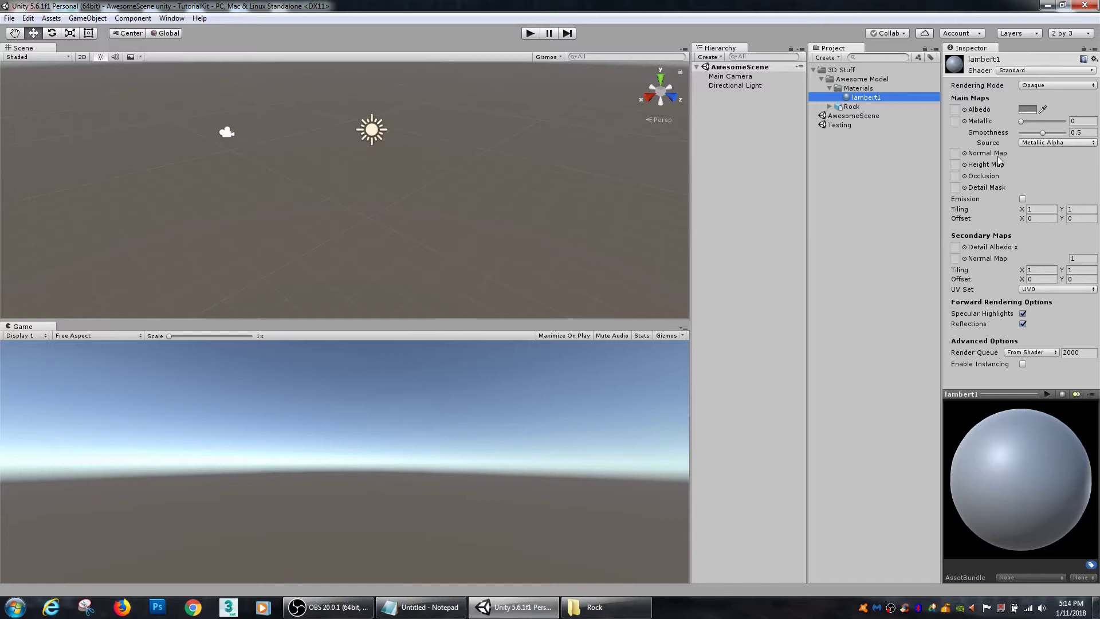
drag(1023, 121, 1059, 143)
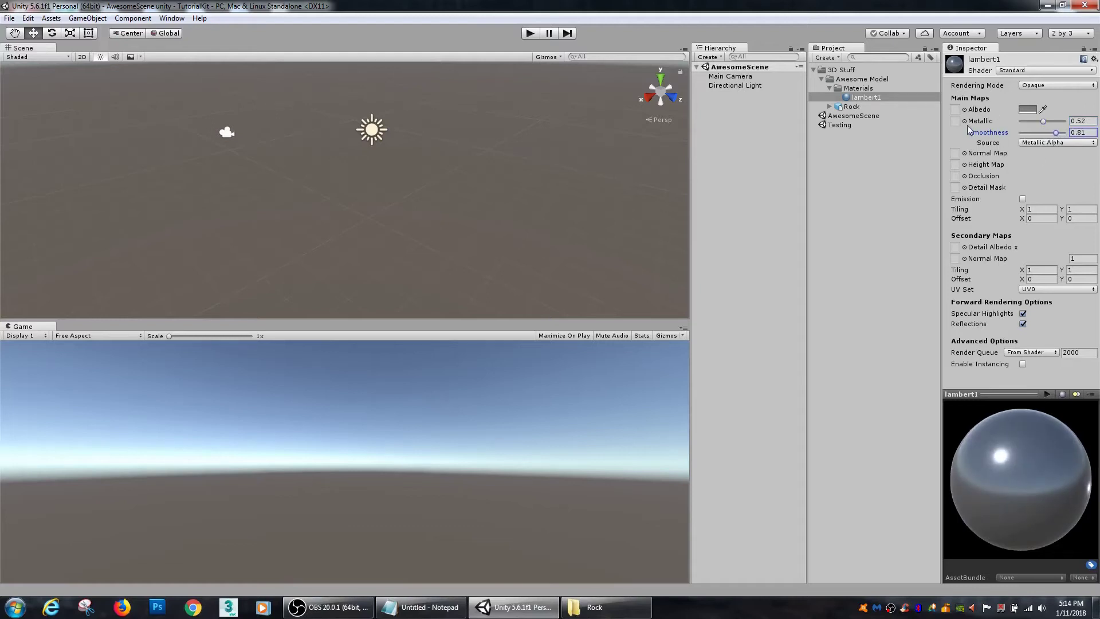
- Create a material named RockMaterial in the Awesome Model folder
click(853, 80)
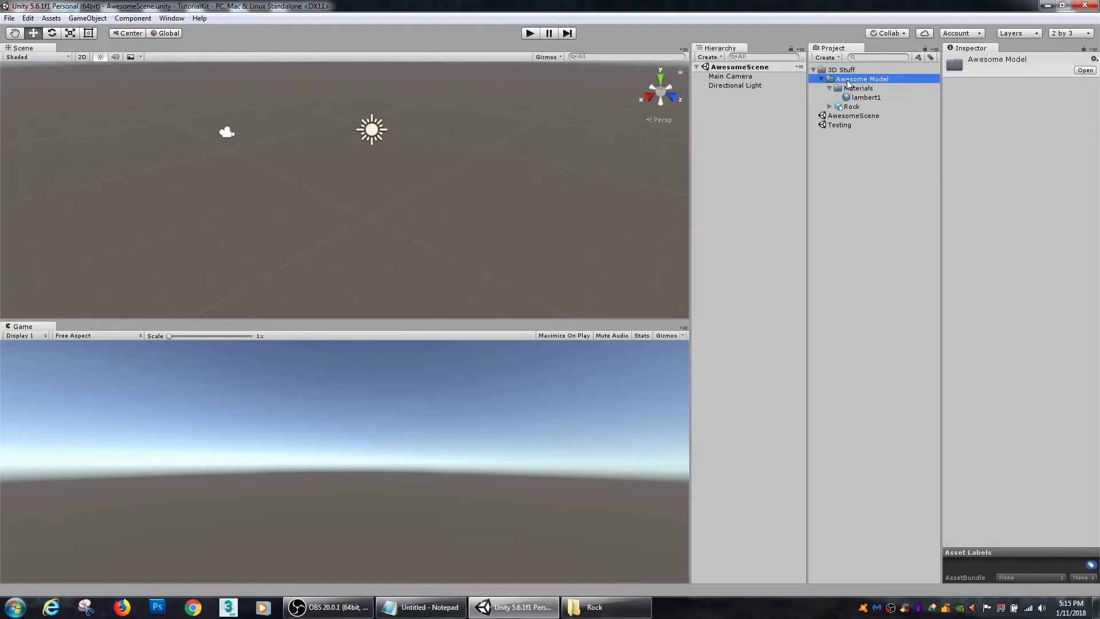
right_click(849, 83)
mouse_move(879, 89)
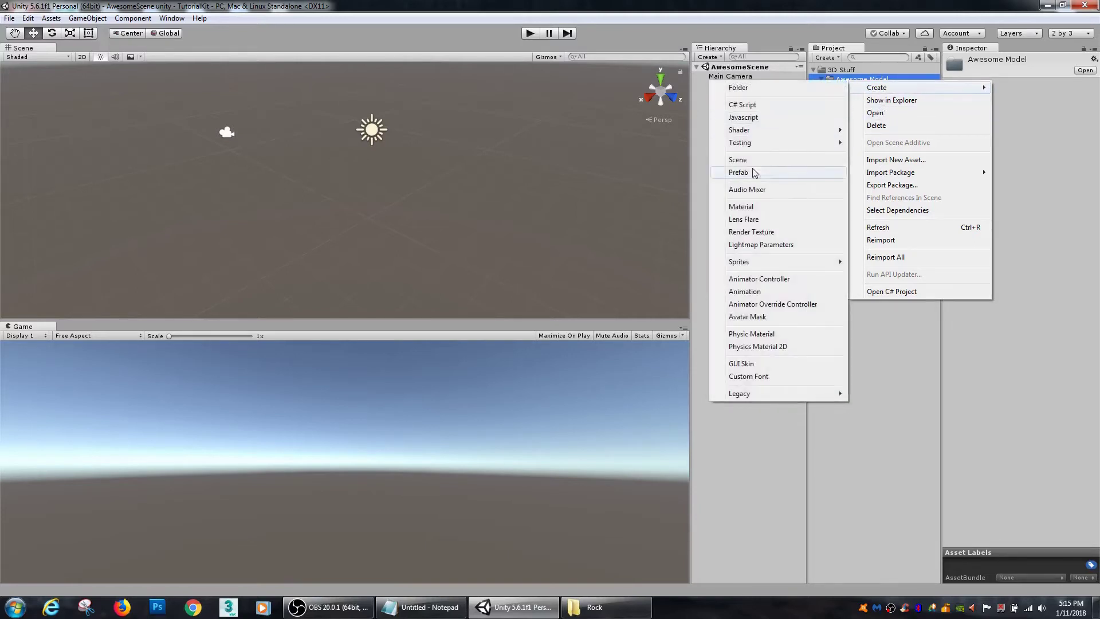
click(801, 208)
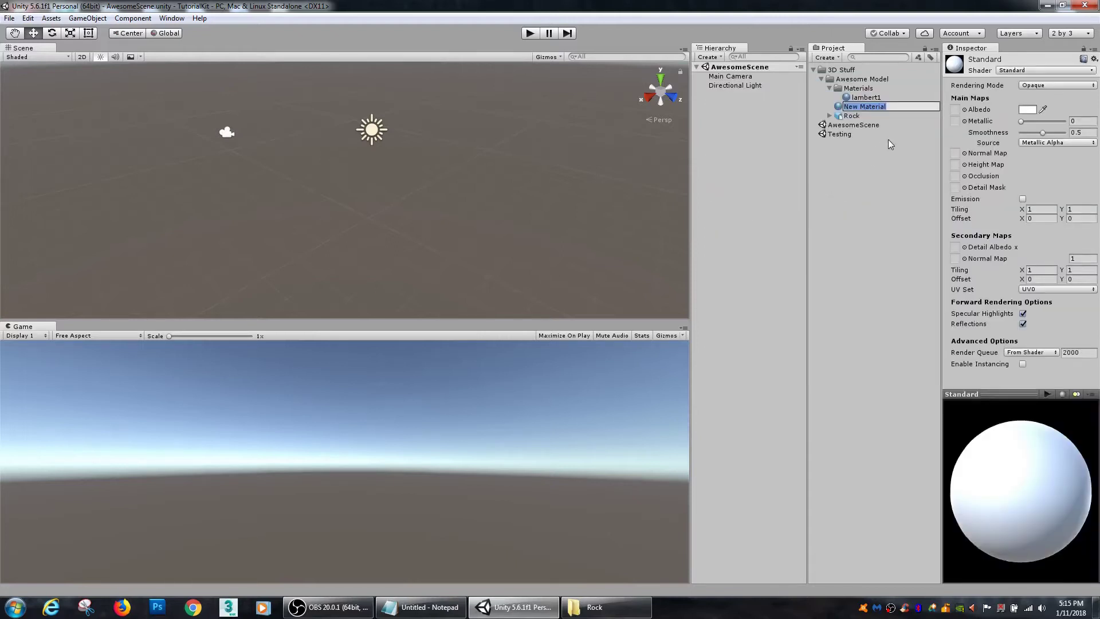
text(RockMaterial)
key(Return)
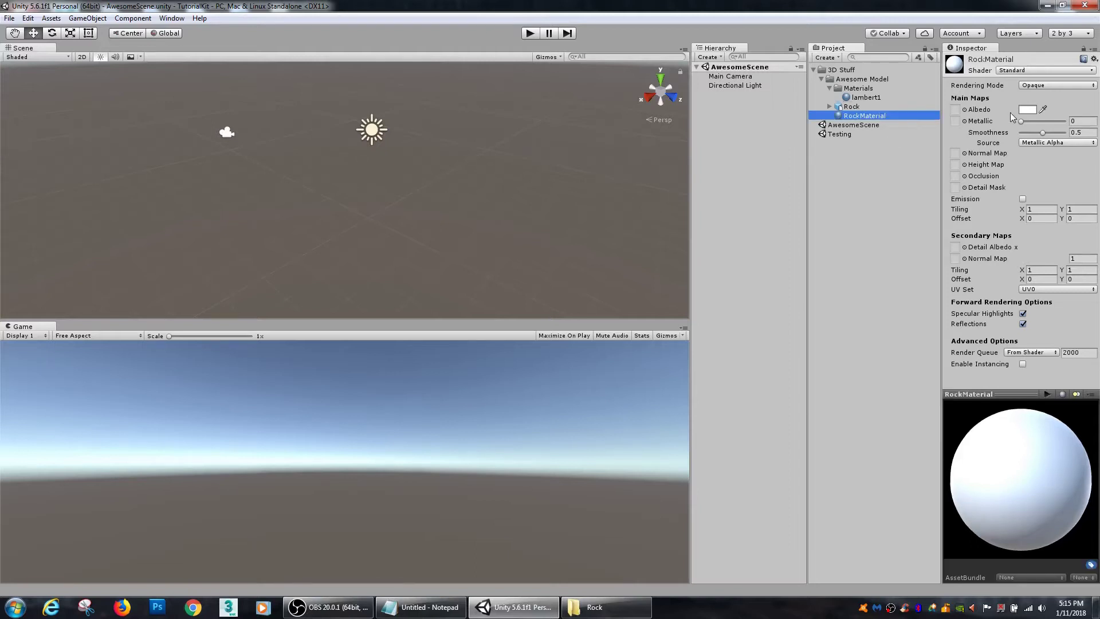
- Set RockMaterial's albedo to a dark slate blue, hex 3D4956FF
click(1027, 110)
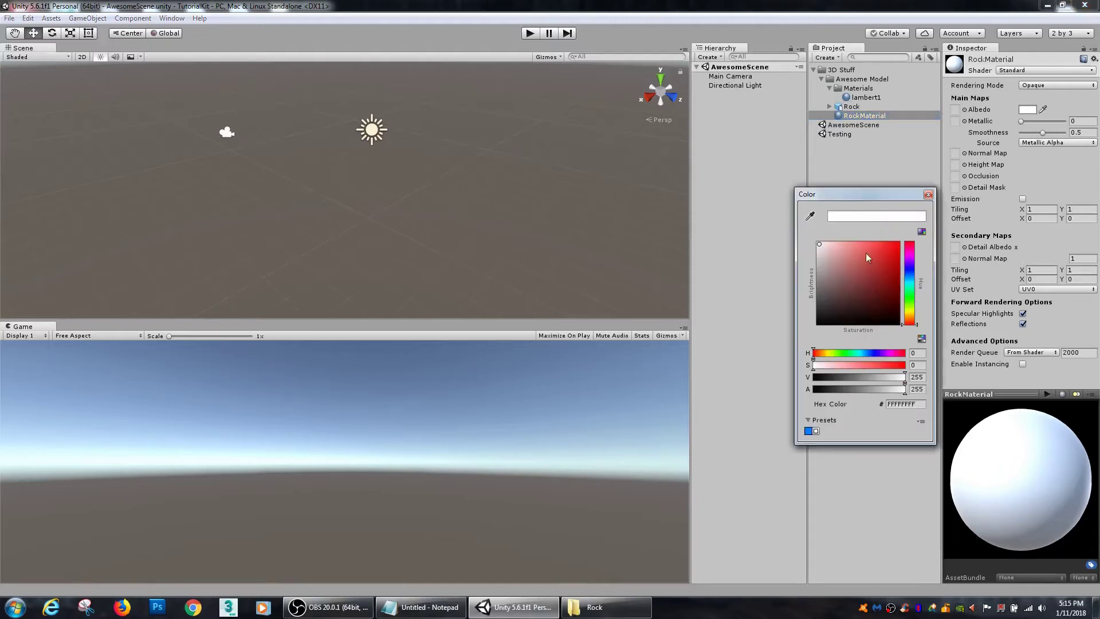
drag(866, 257, 815, 288)
drag(904, 282, 905, 275)
mouse_move(836, 290)
mouse_down()
mouse_move(871, 284)
mouse_move(843, 296)
mouse_up()
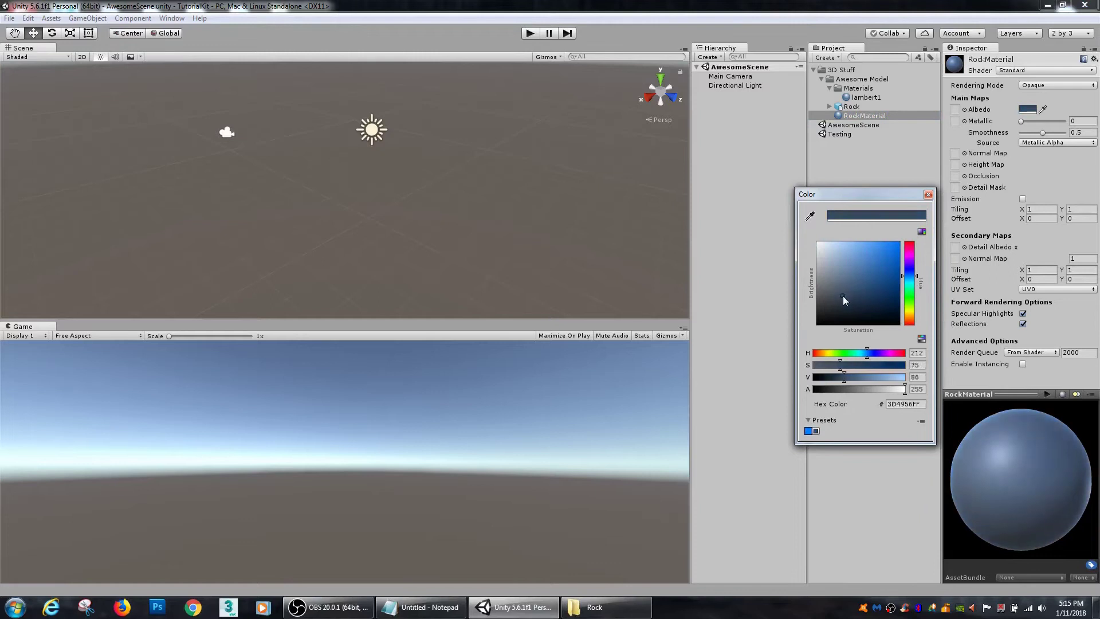
click(928, 194)
- Set RockMaterial's Metallic to 0.24 and Smoothness to 0.34
drag(1022, 121, 1038, 142)
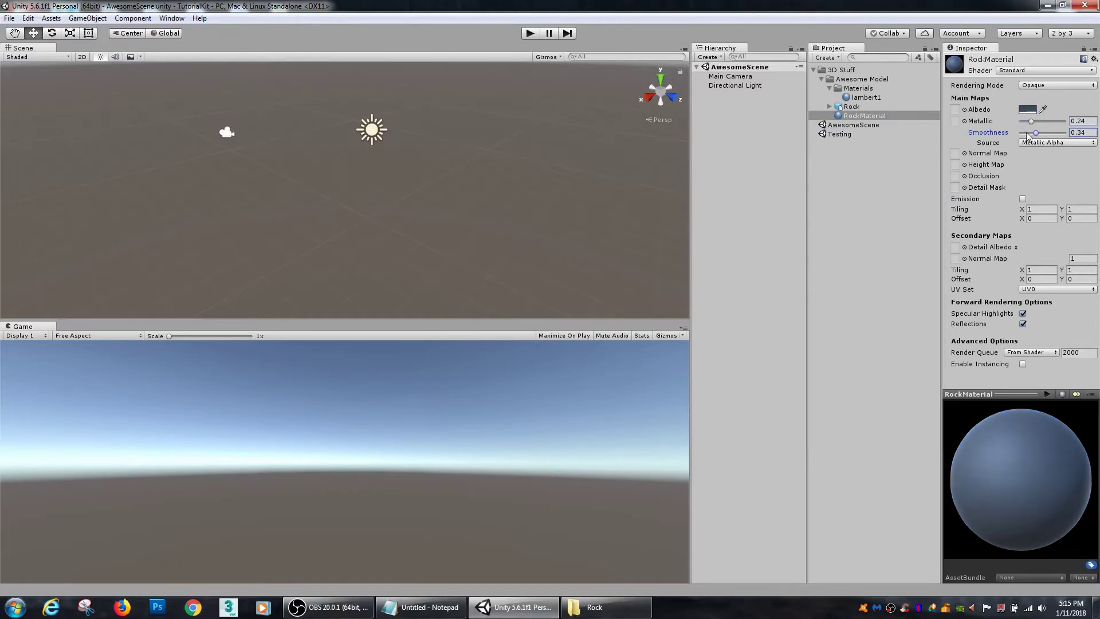
click(1027, 109)
click(934, 198)
- Compare the Rock model's preview with RockMaterial's settings in the Inspector
click(849, 108)
click(853, 123)
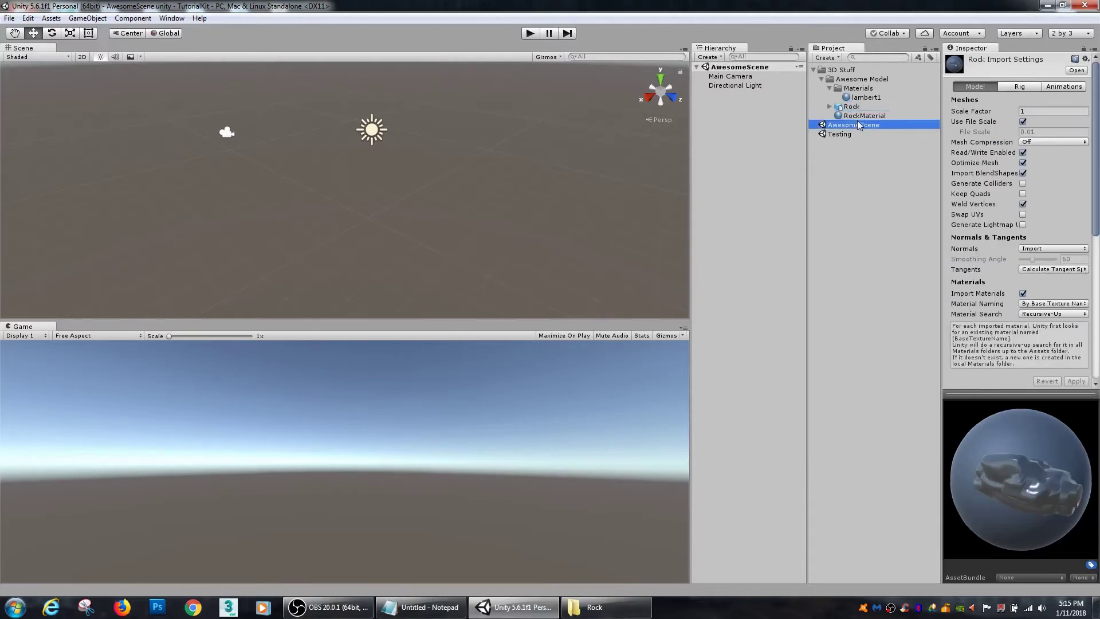
click(890, 116)
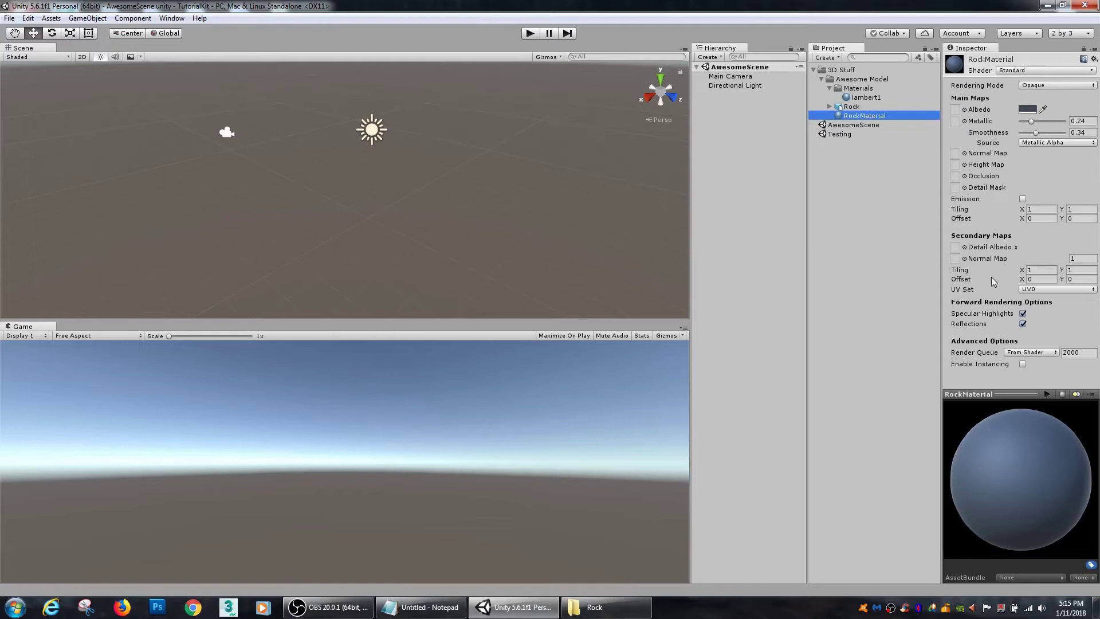
click(853, 108)
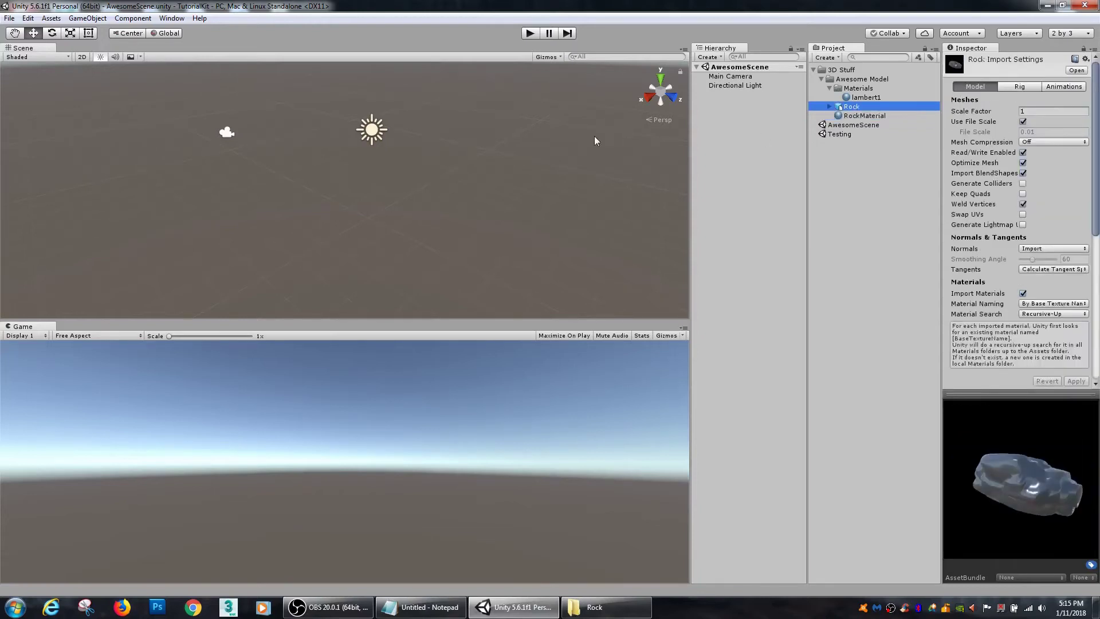
- Examine the camera and directional light in the Scene view from several angles and distances
middle_drag(261, 152, 299, 214)
alt+drag(279, 258, 431, 278)
middle_drag(430, 278, 458, 250)
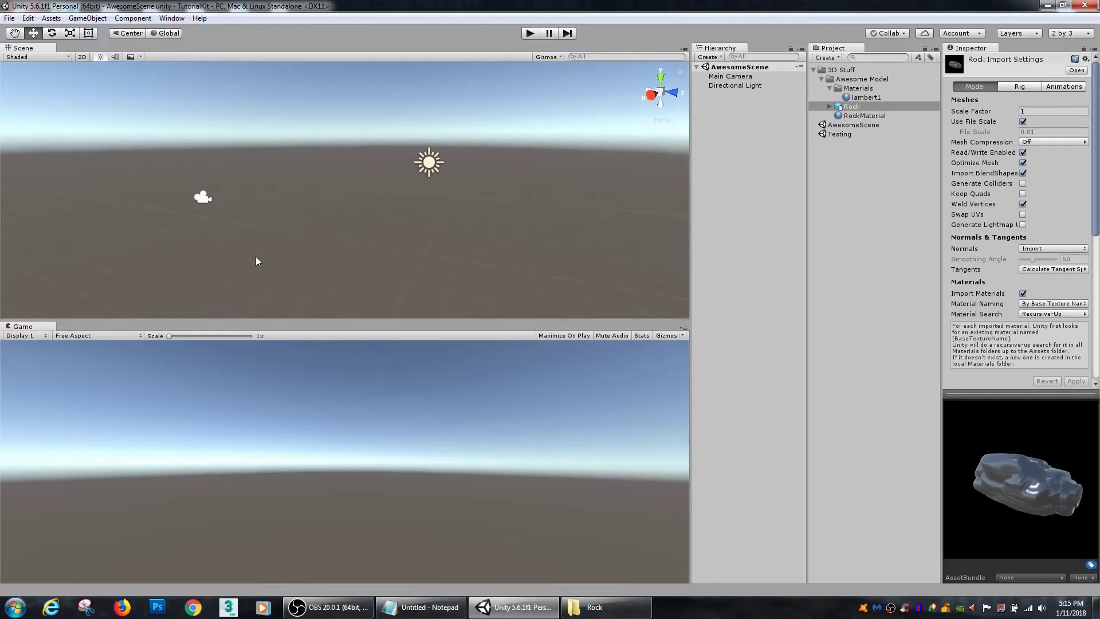
middle_drag(269, 216, 271, 240)
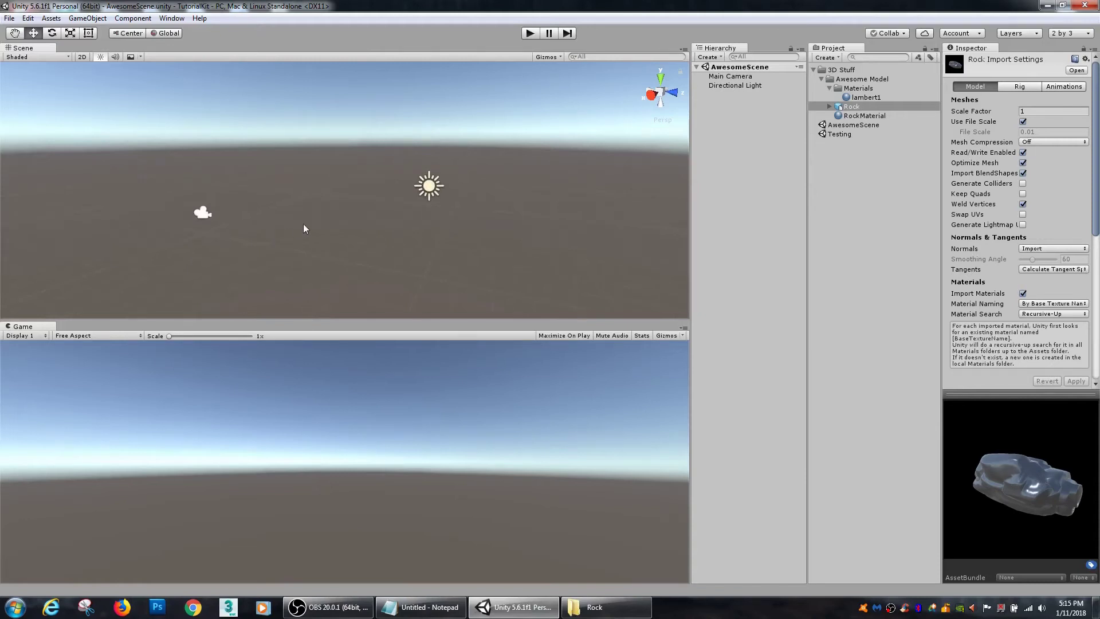
key(alt)
alt+drag(239, 227, 265, 240)
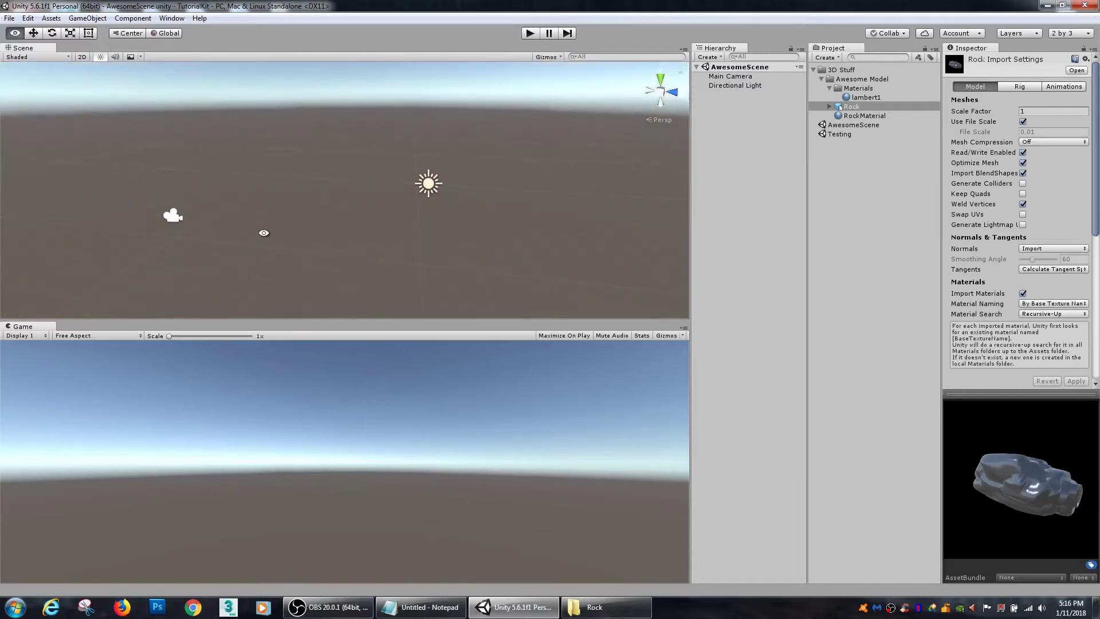
alt+right_drag(310, 194, 439, 218)
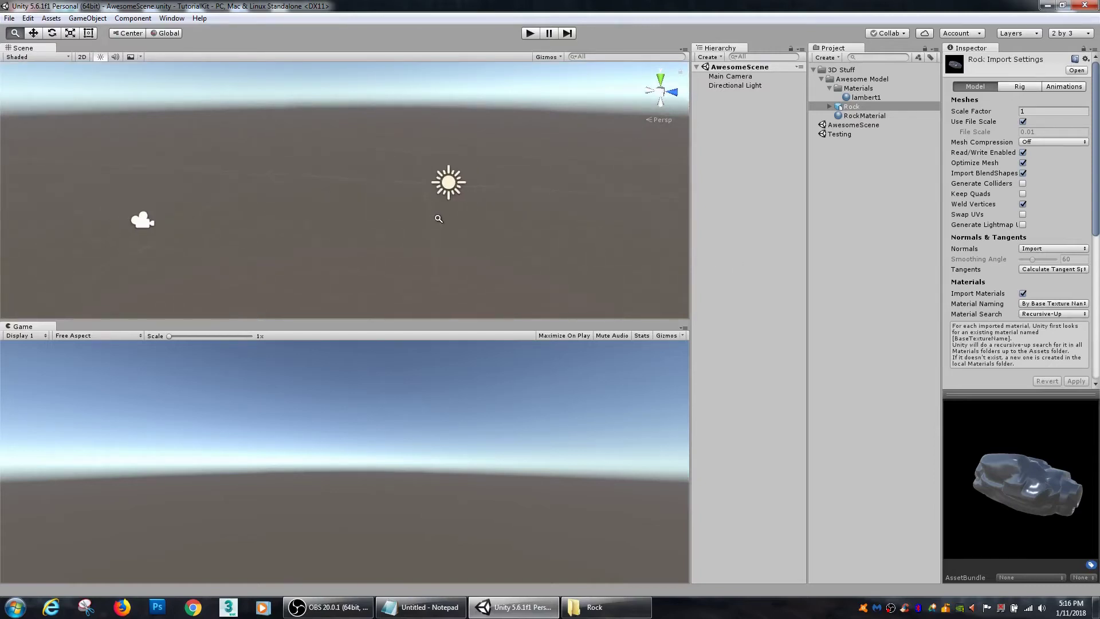
alt+drag(304, 214, 387, 212)
middle_drag(333, 244, 393, 216)
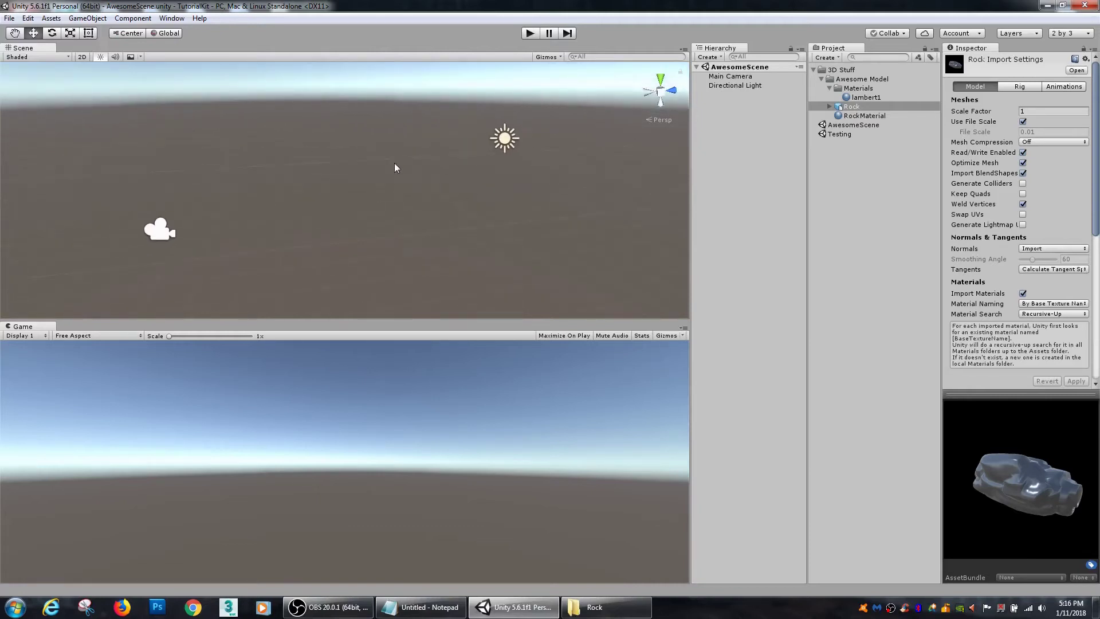
- Try adding the Rock model to the scene through the Hierarchy, and undo the addition
click(841, 109)
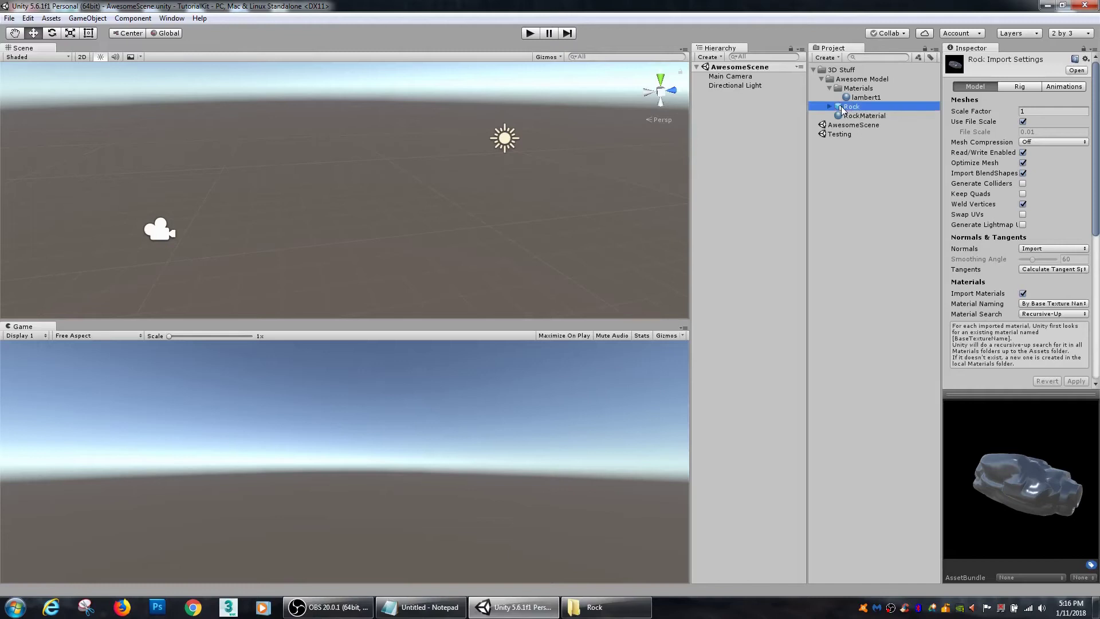
drag(841, 109, 744, 145)
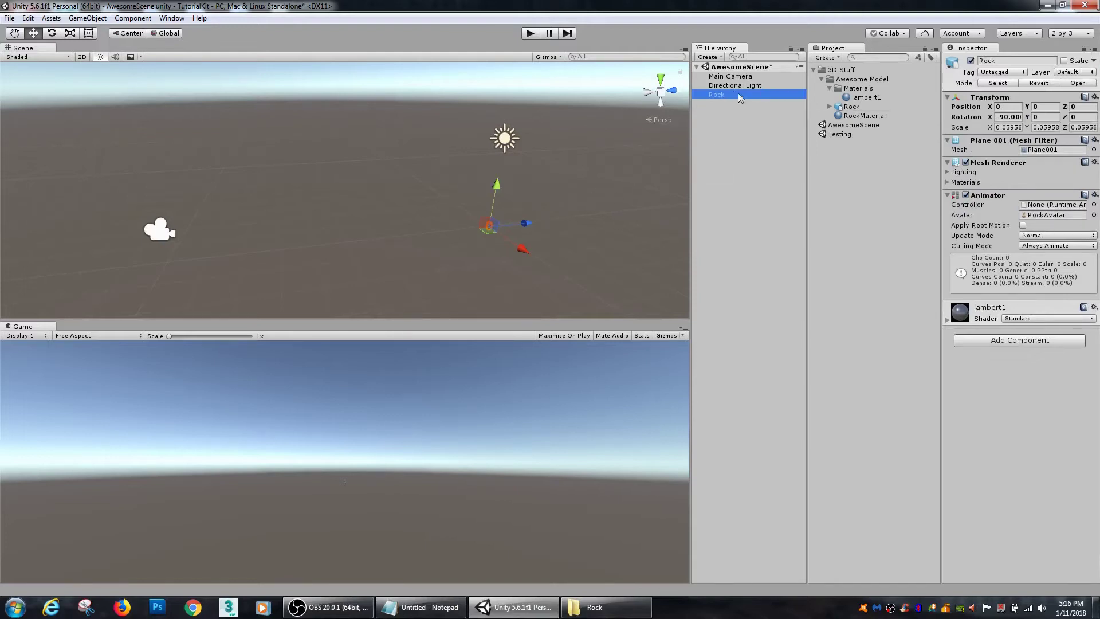
key(ctrl+z)
- Place the Rock model directly on the ground in the Scene view and scale it up uniformly to about 1.3
drag(839, 112, 480, 251)
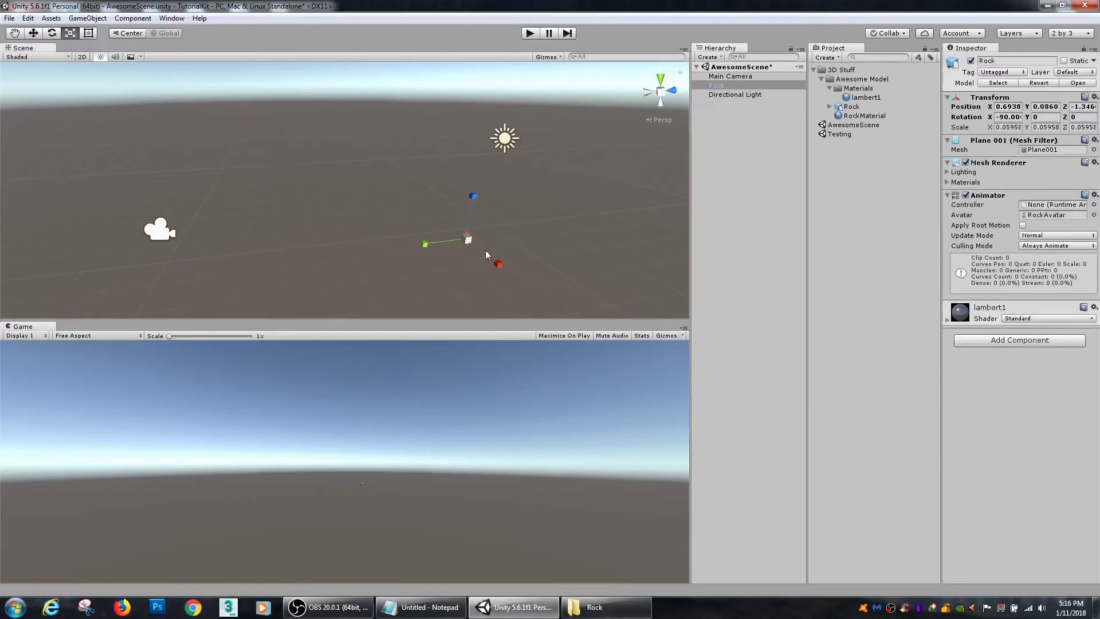
key(q)
key(w)
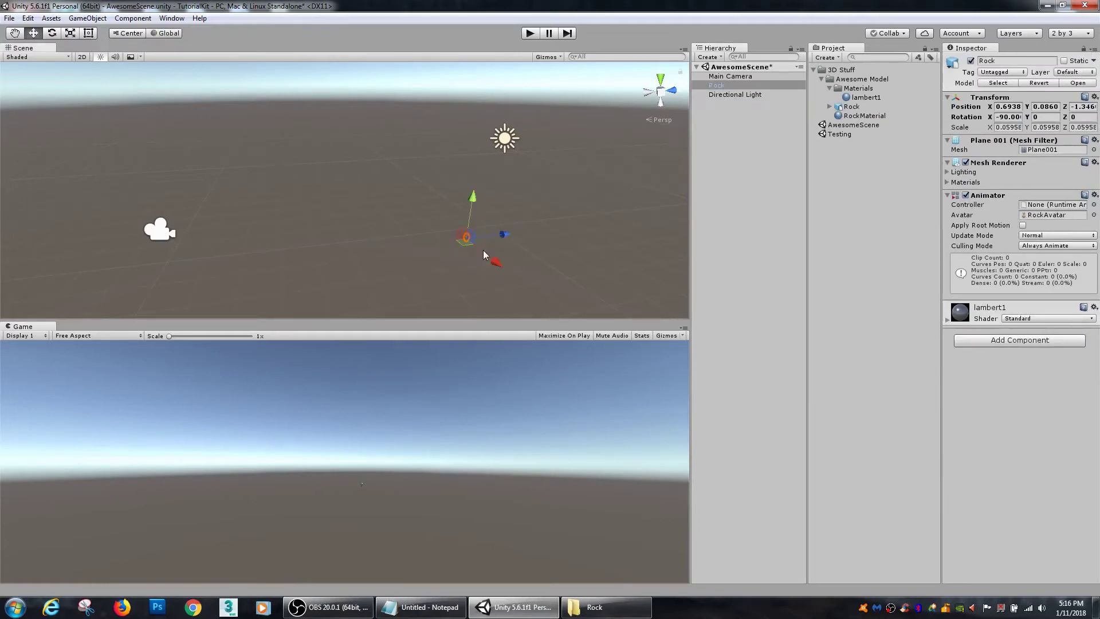
key(e)
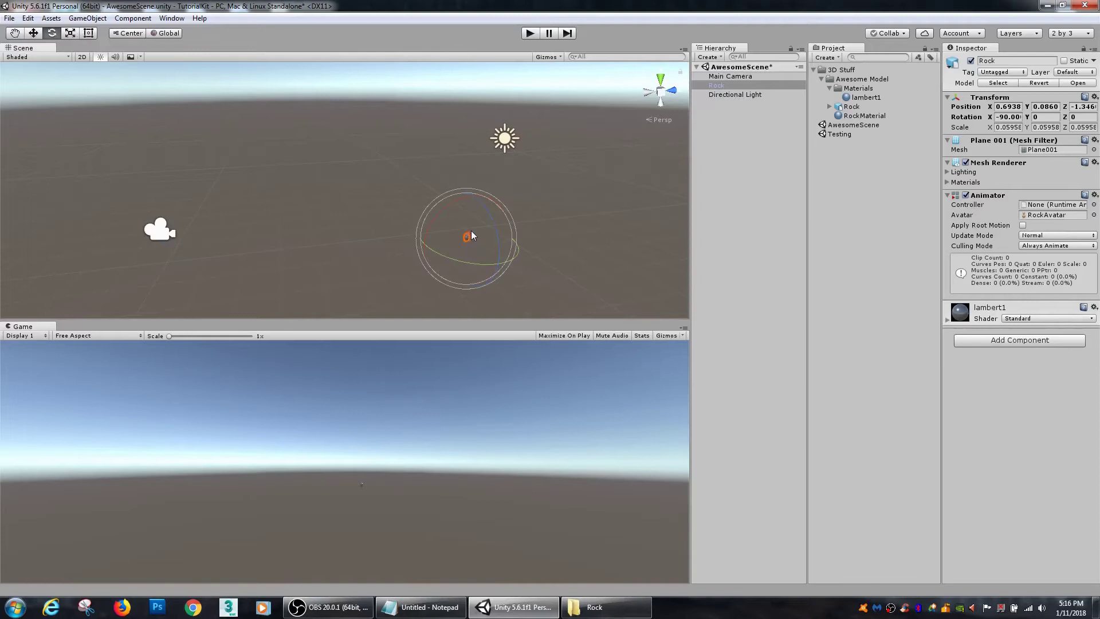
key(r)
drag(467, 240, 539, 102)
drag(471, 242, 500, 215)
- Apply RockMaterial to the rock and make the material red with Metallic 0.61 and Smoothness 0.62
drag(863, 114, 475, 180)
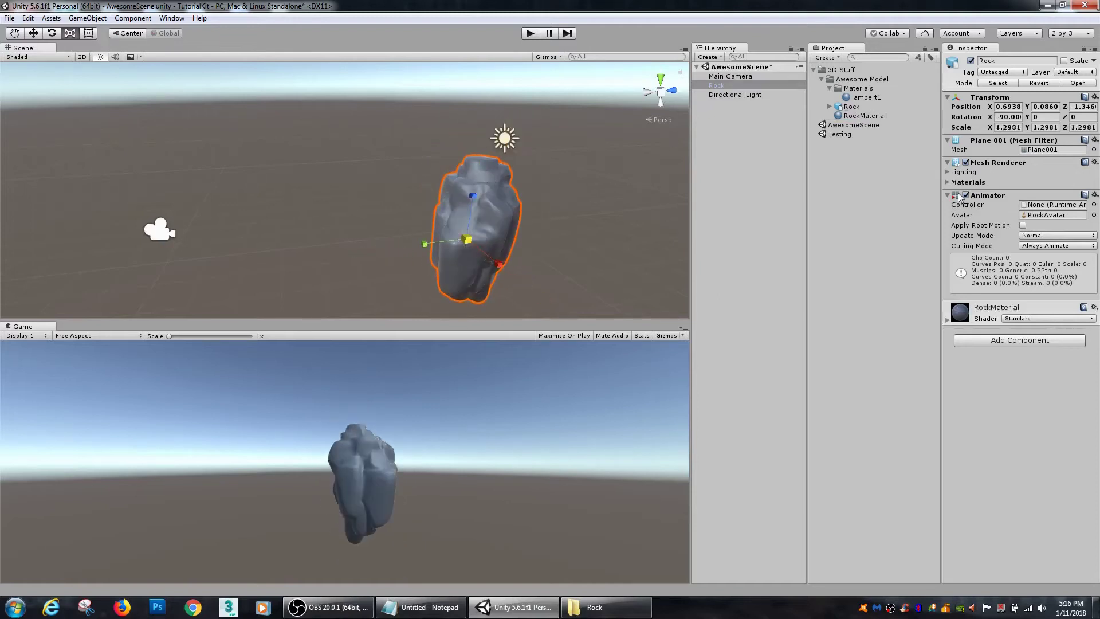
click(873, 141)
click(858, 116)
click(1027, 109)
mouse_move(912, 285)
mouse_down()
mouse_move(911, 241)
mouse_move(881, 271)
mouse_move(895, 273)
mouse_up()
click(878, 273)
click(926, 195)
drag(1031, 121, 1051, 149)
alt+drag(481, 226, 439, 167)
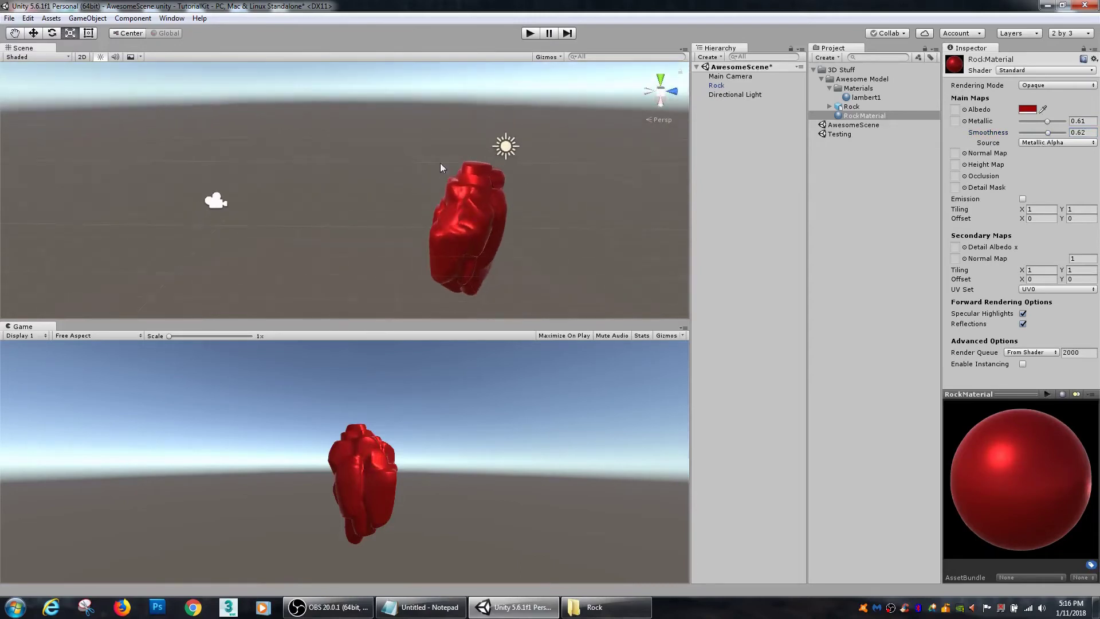
- Duplicate the rock in the scene and move the copy to Y 0.77, Z -3.19
click(475, 217)
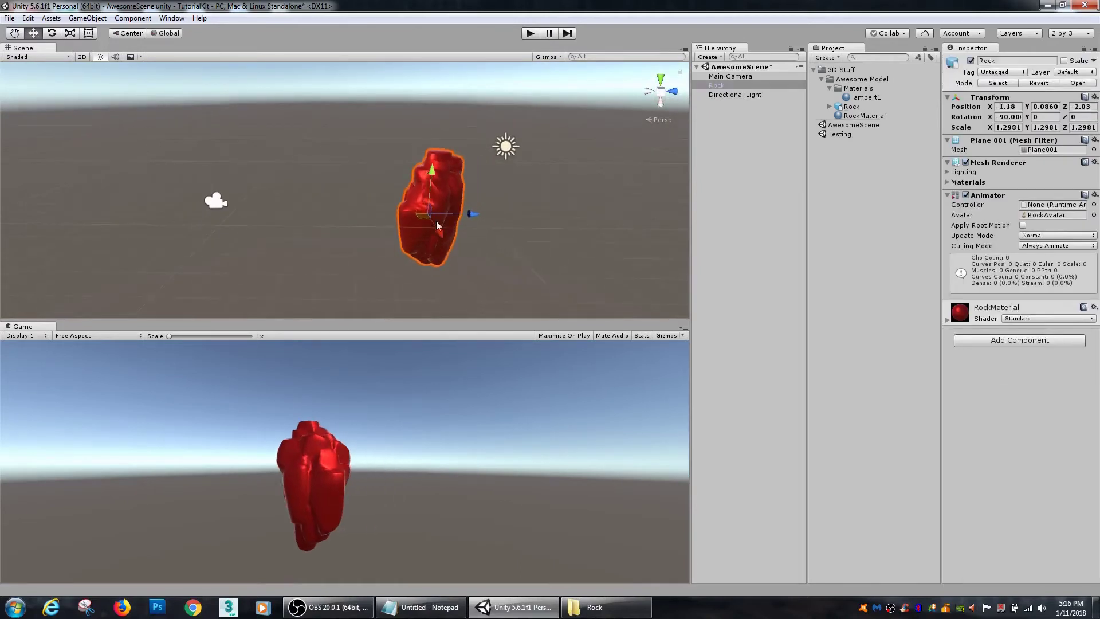
alt+drag(590, 252, 438, 248)
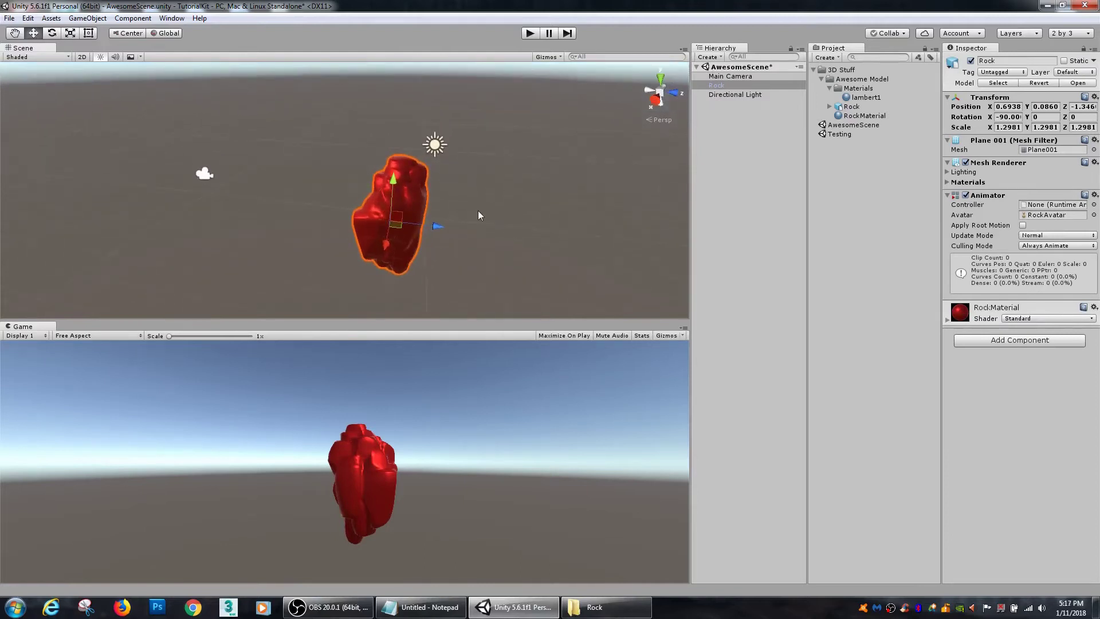
key(ctrl+d)
drag(437, 226, 388, 228)
drag(350, 184, 342, 140)
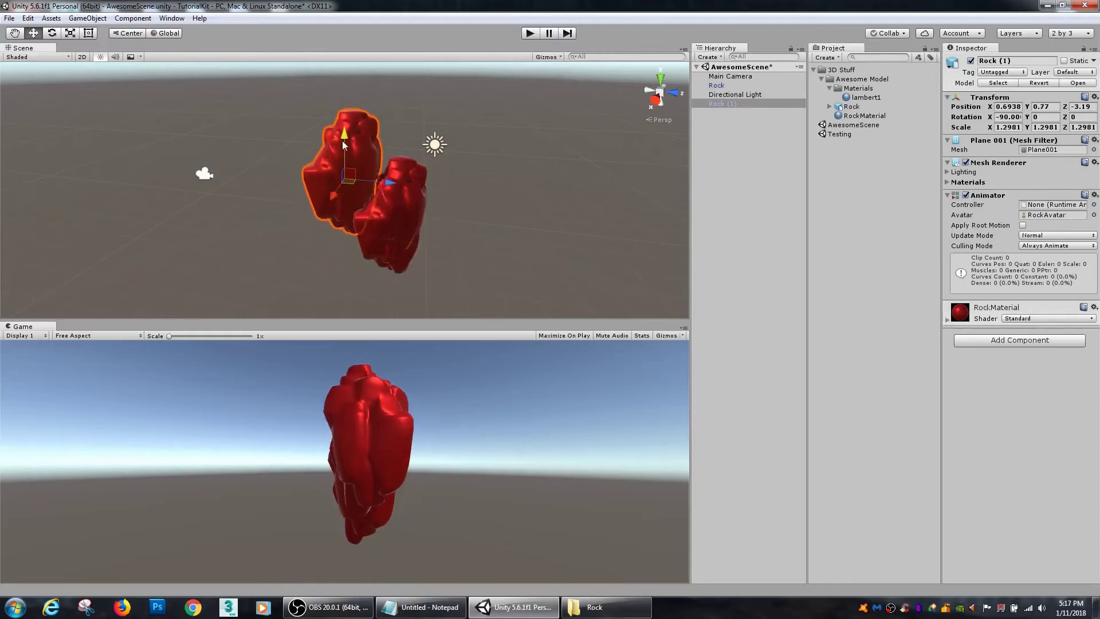
- Rotate the duplicated rock and scale it up uniformly to about 1.76
key(e)
drag(362, 180, 498, 189)
key(r)
key(w)
- Duplicate the enlarged rock and move the new copy to X -4.04, Y 0.09, Z -0.53
key(ctrl+d)
drag(392, 155, 127, 172)
key(e)
key(w)
drag(321, 94, 322, 128)
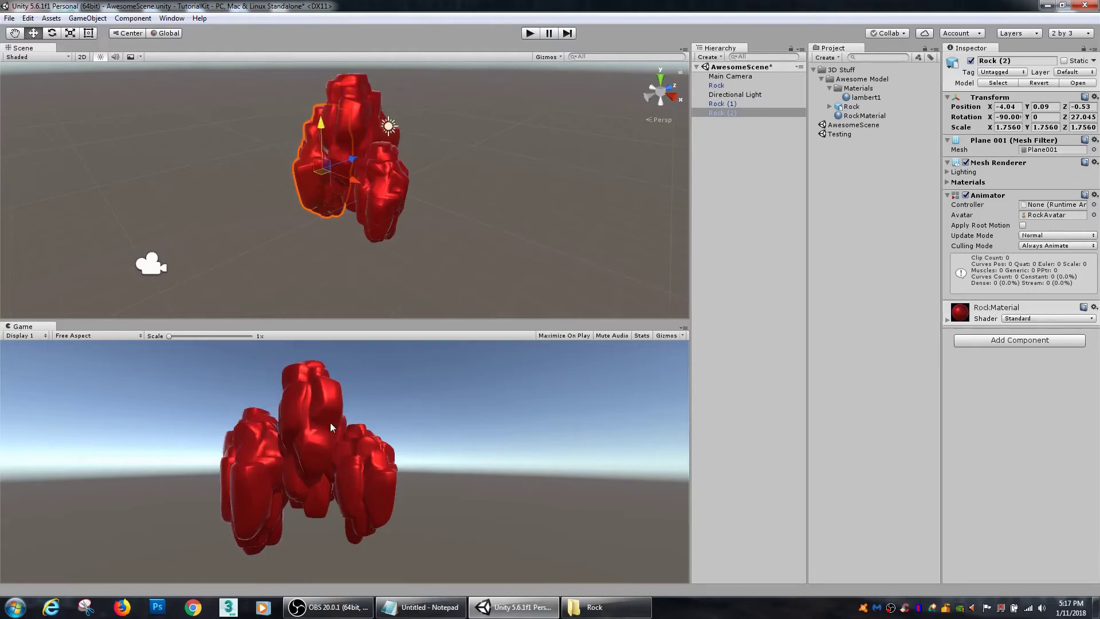
- Select the main camera, set the Game view's aspect ratio to 16:9 and enlarge the Game view vertically
click(150, 264)
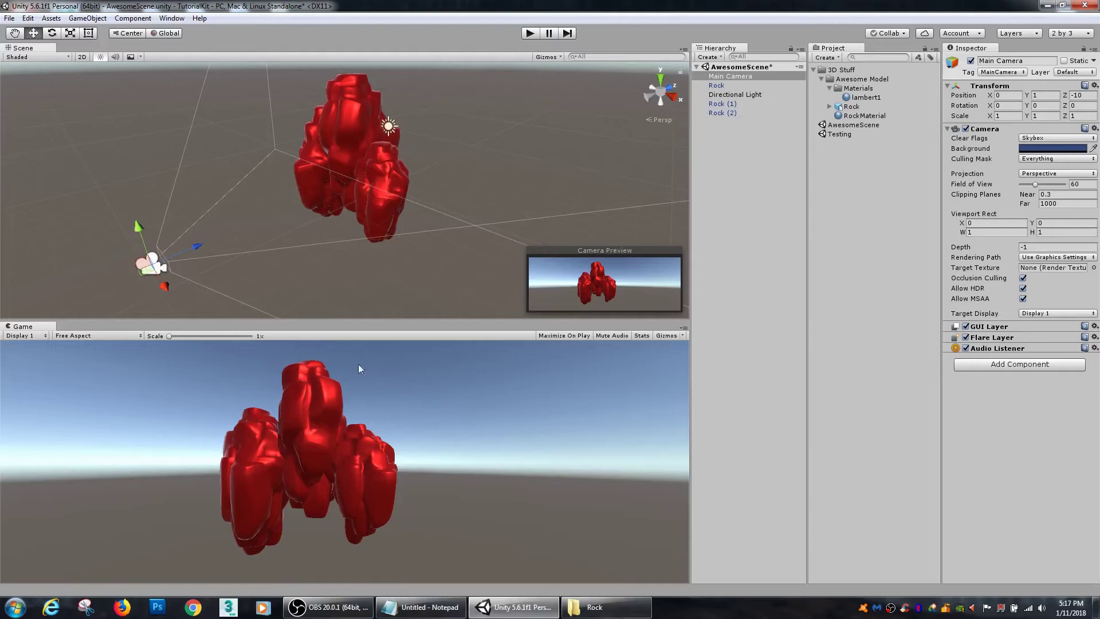
click(81, 336)
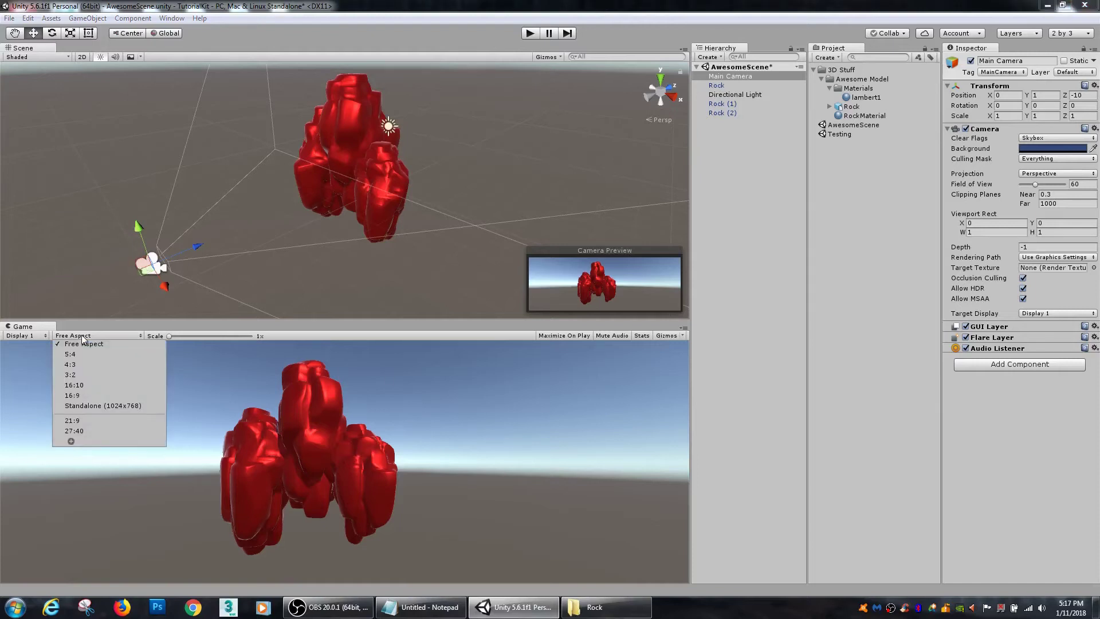
click(80, 395)
click(74, 336)
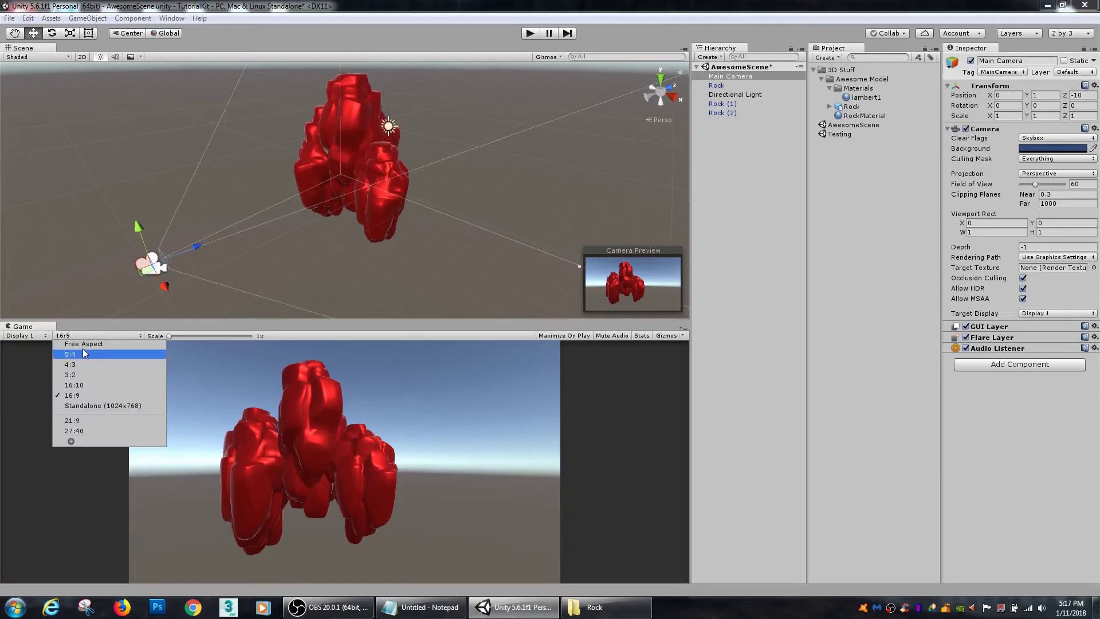
click(86, 395)
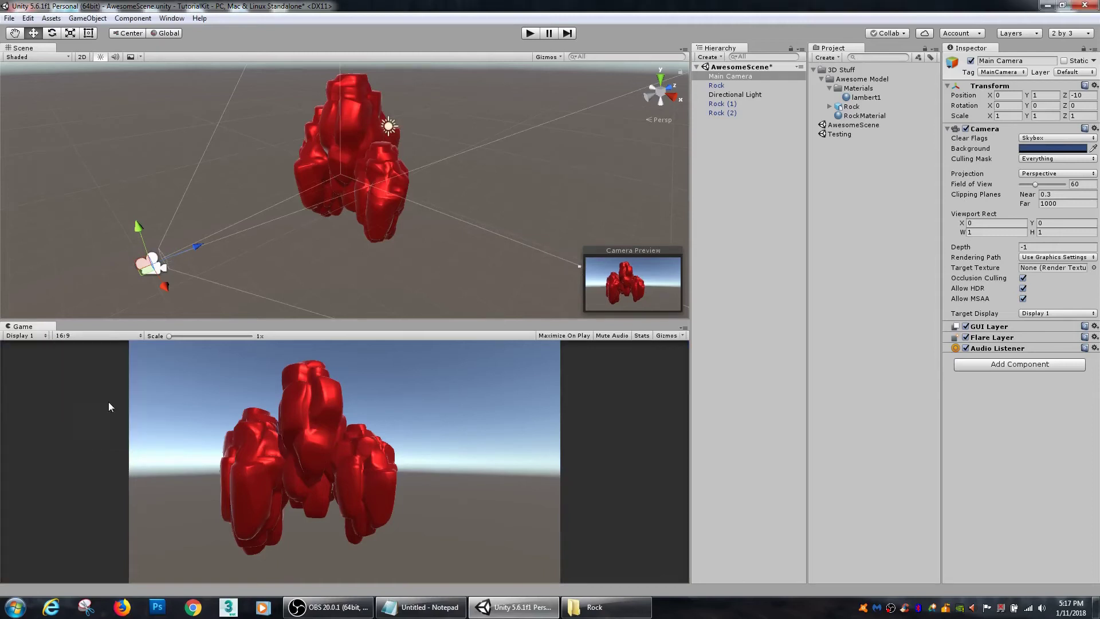
drag(297, 322, 270, 272)
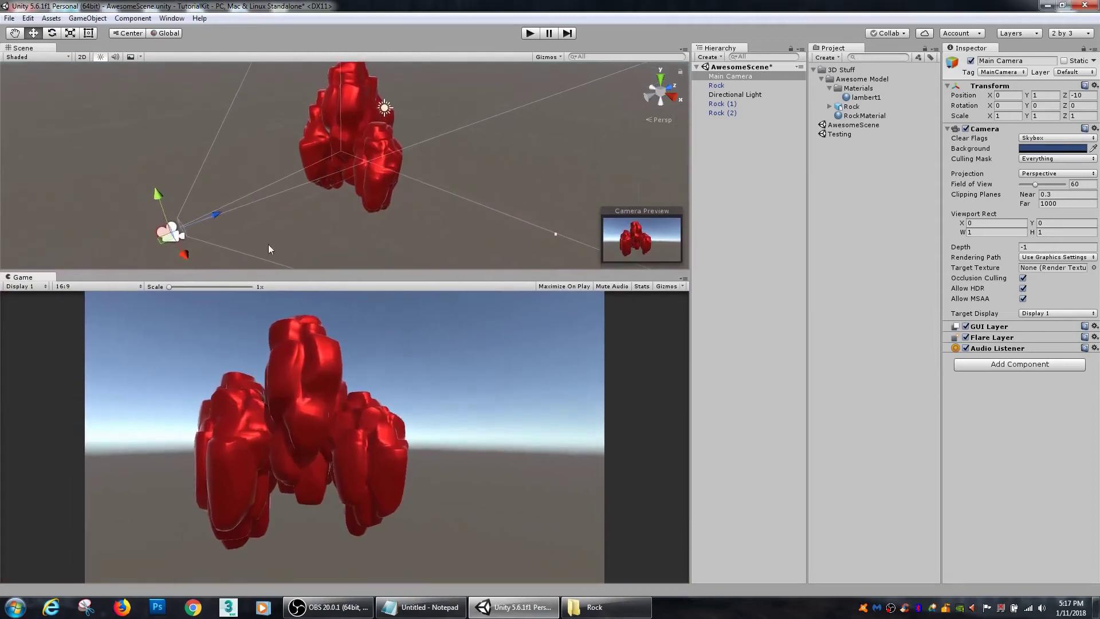
- Try the 16:10 aspect ratio in the Game view and settle on 4:3
click(91, 286)
click(91, 346)
click(93, 286)
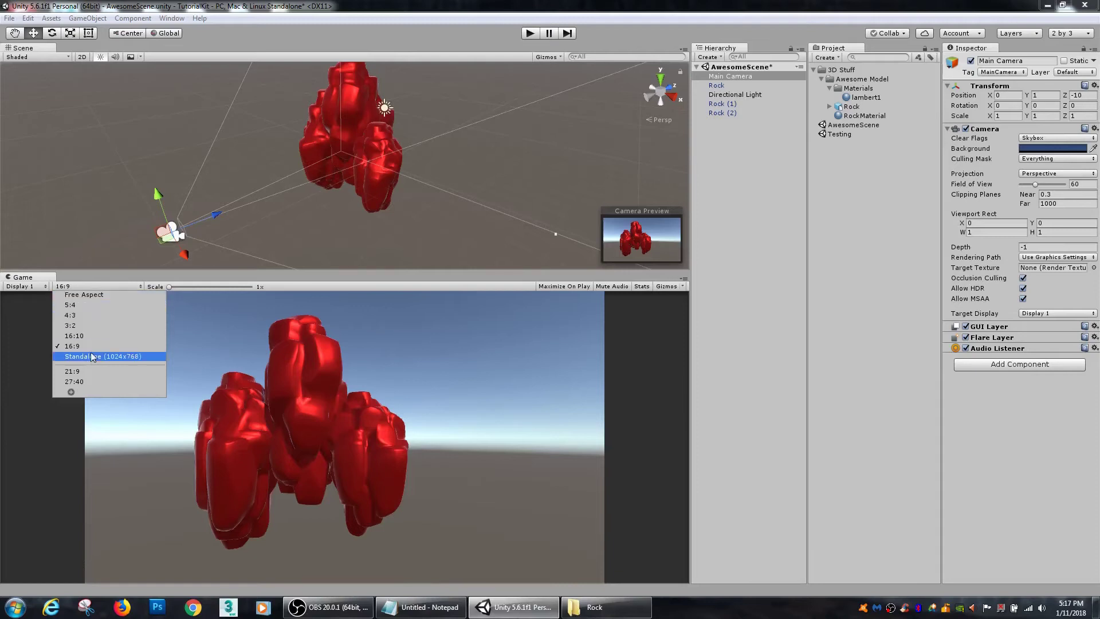
click(89, 336)
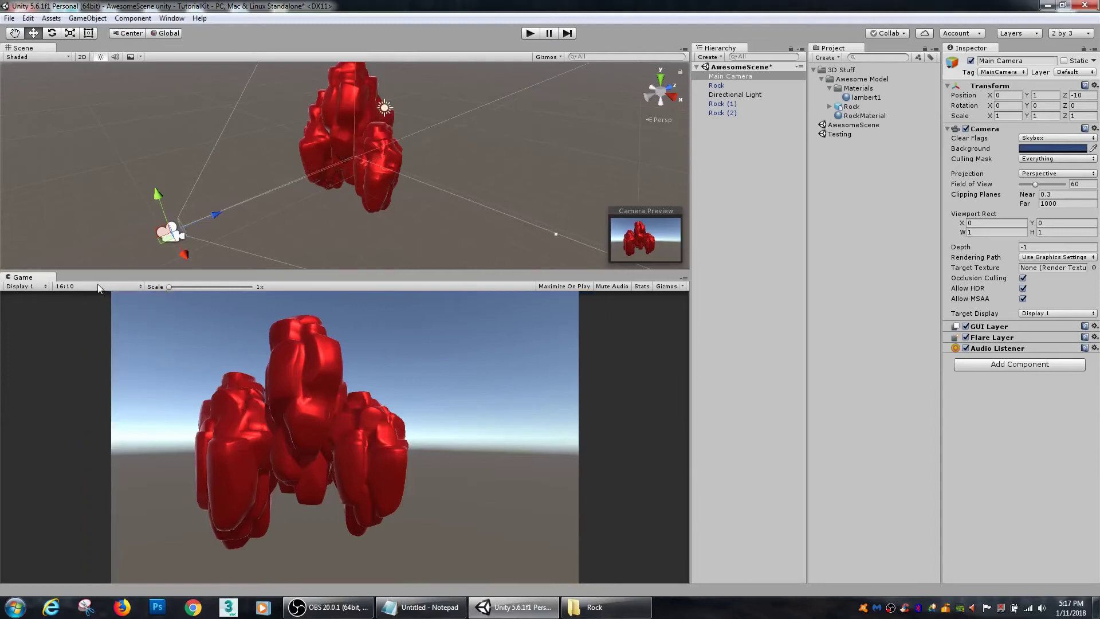
click(53, 288)
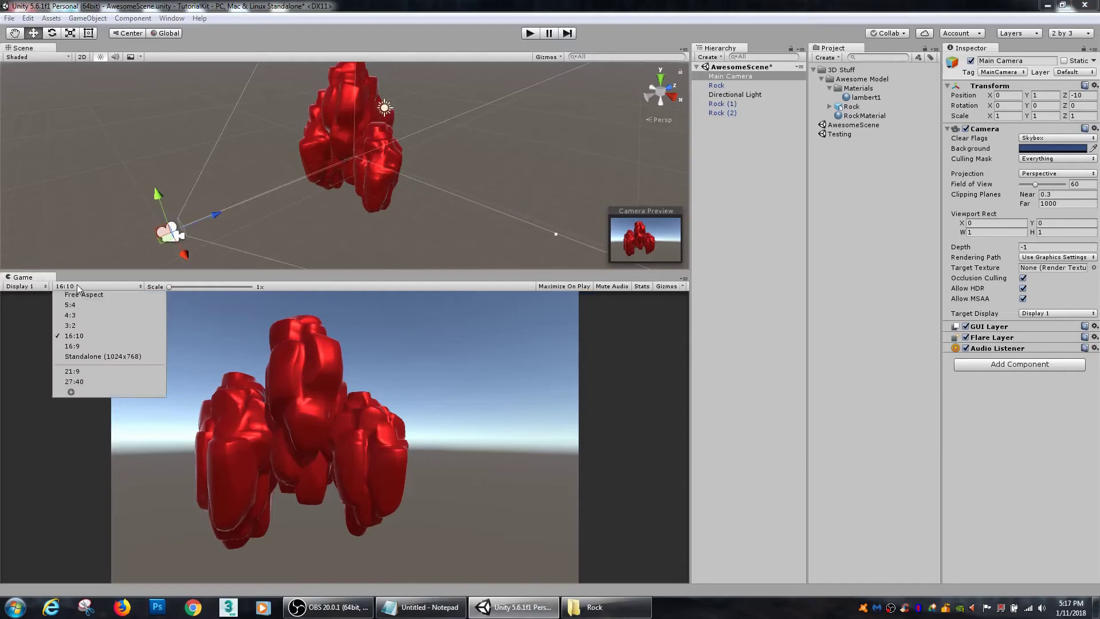
click(80, 315)
- View the type options for adding a custom Game view resolution and leave without adding one
click(110, 288)
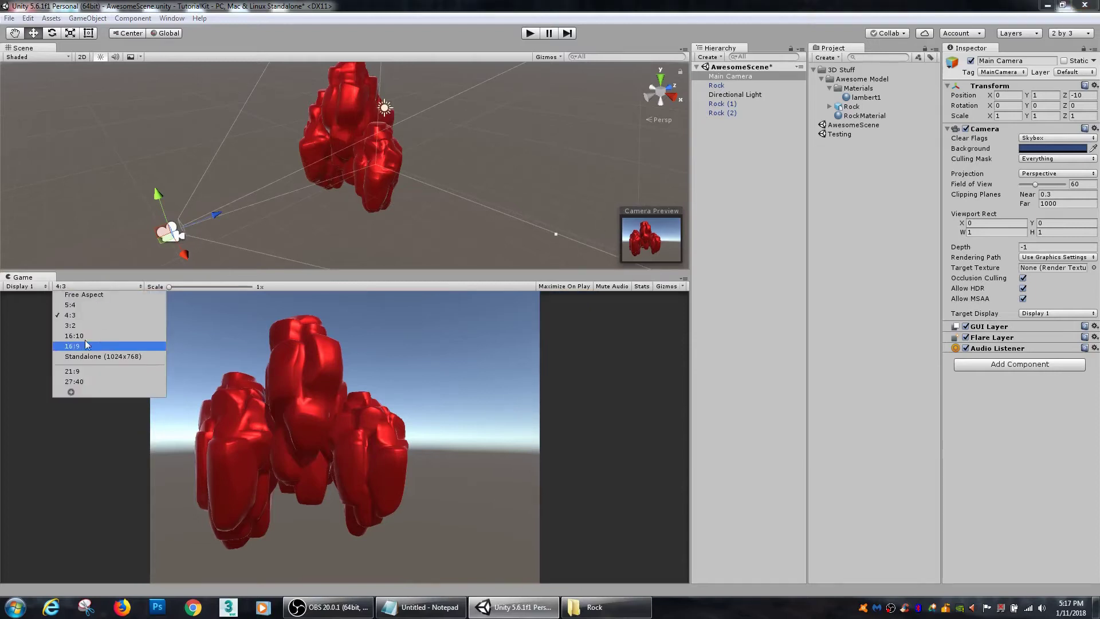
click(71, 392)
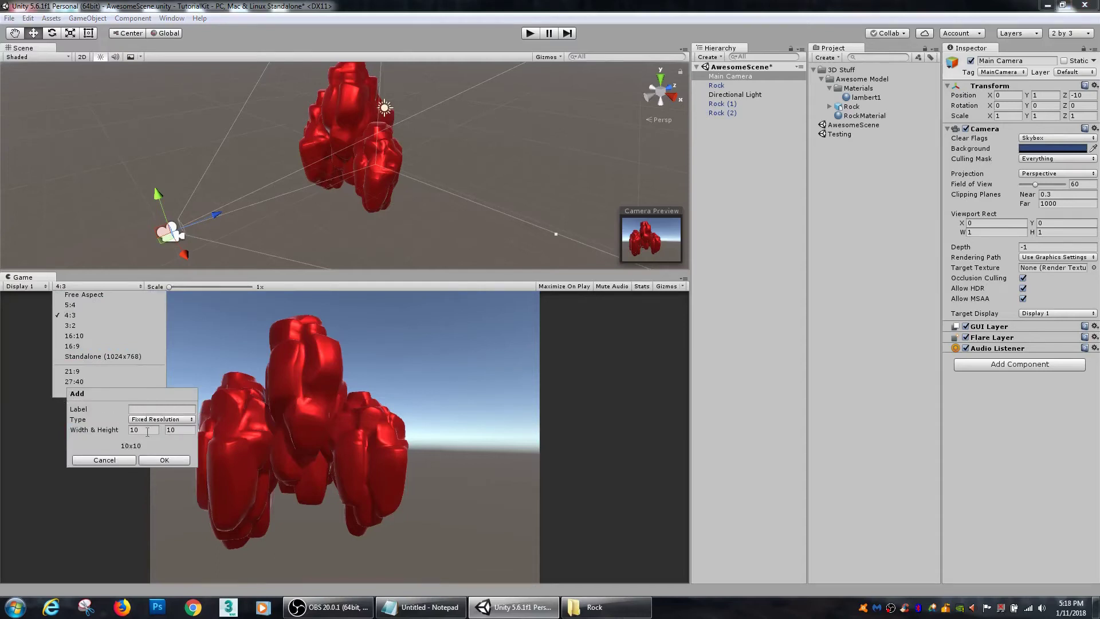
click(159, 422)
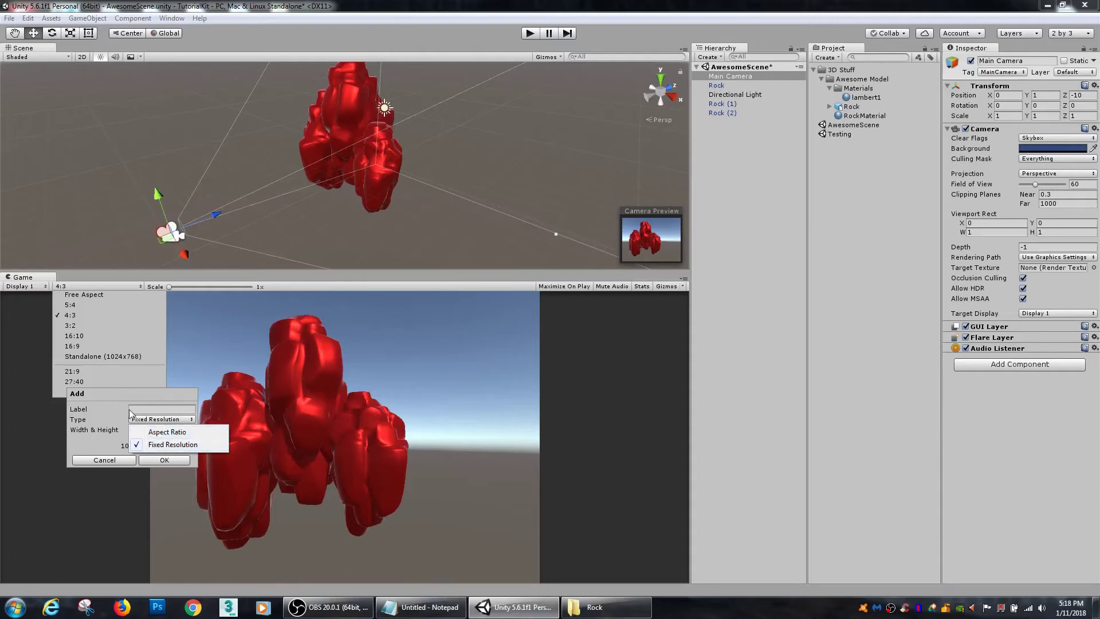
click(100, 440)
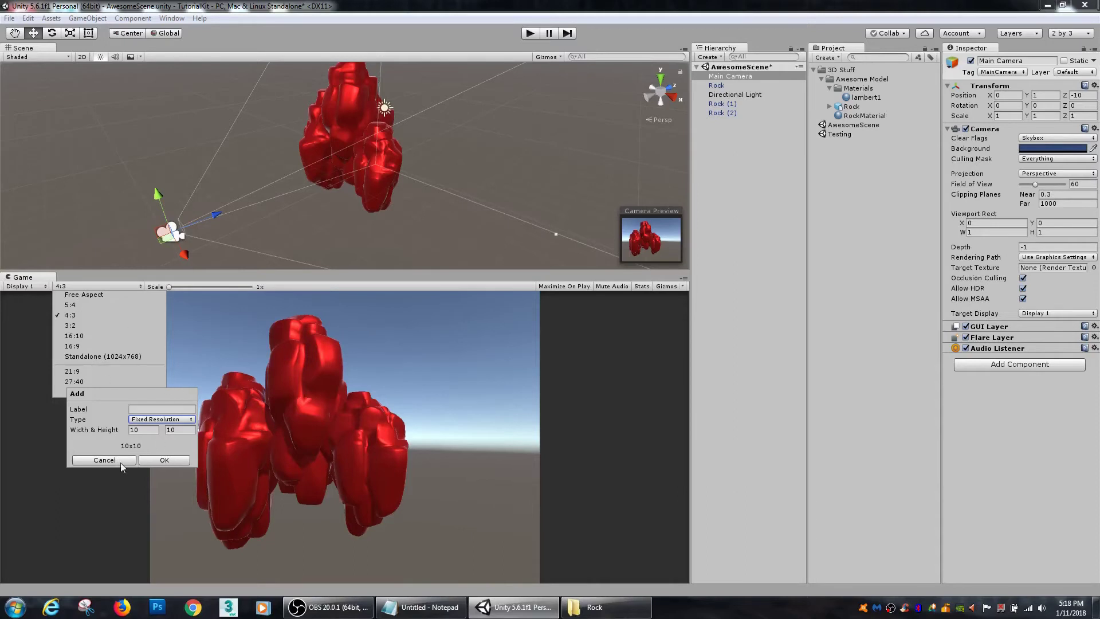
click(115, 460)
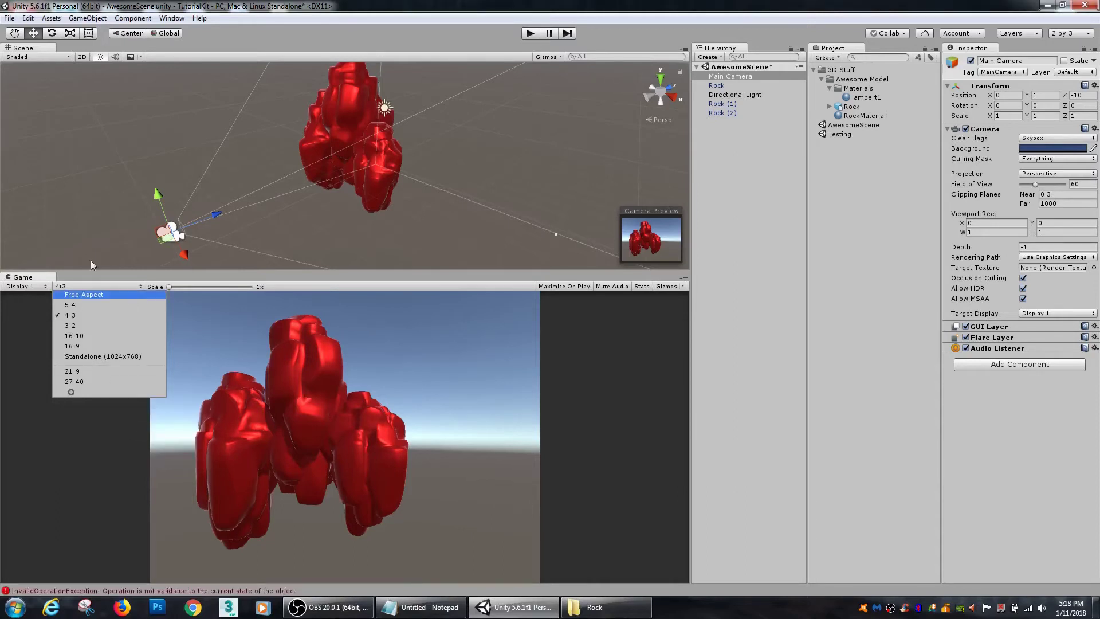
- Open the Console, clear the logged error and close the Console
click(160, 590)
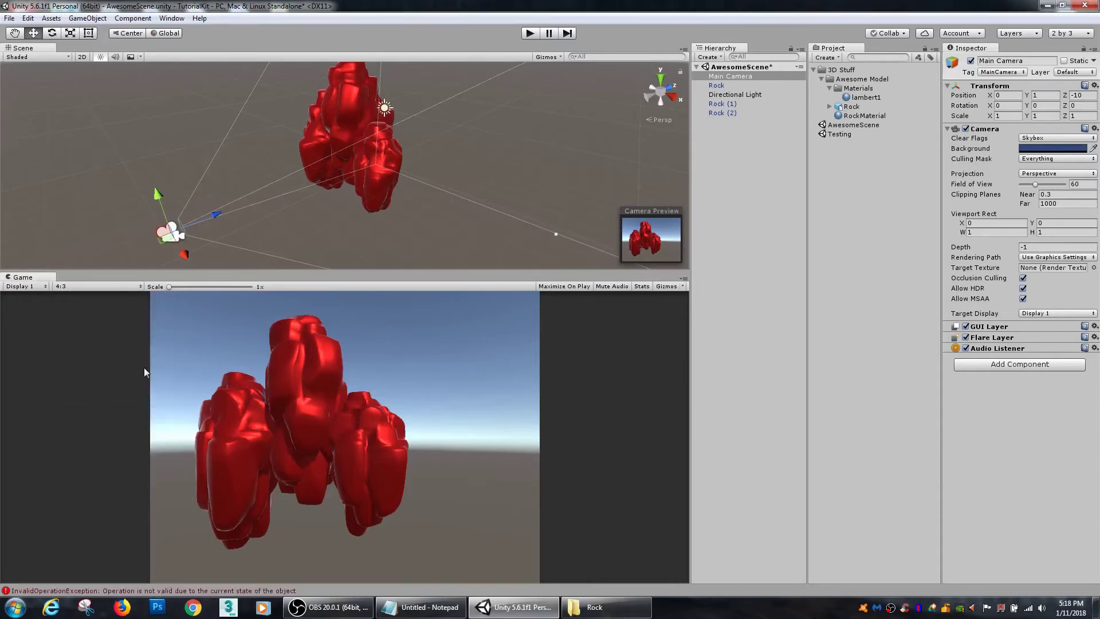
double_click(144, 590)
click(143, 218)
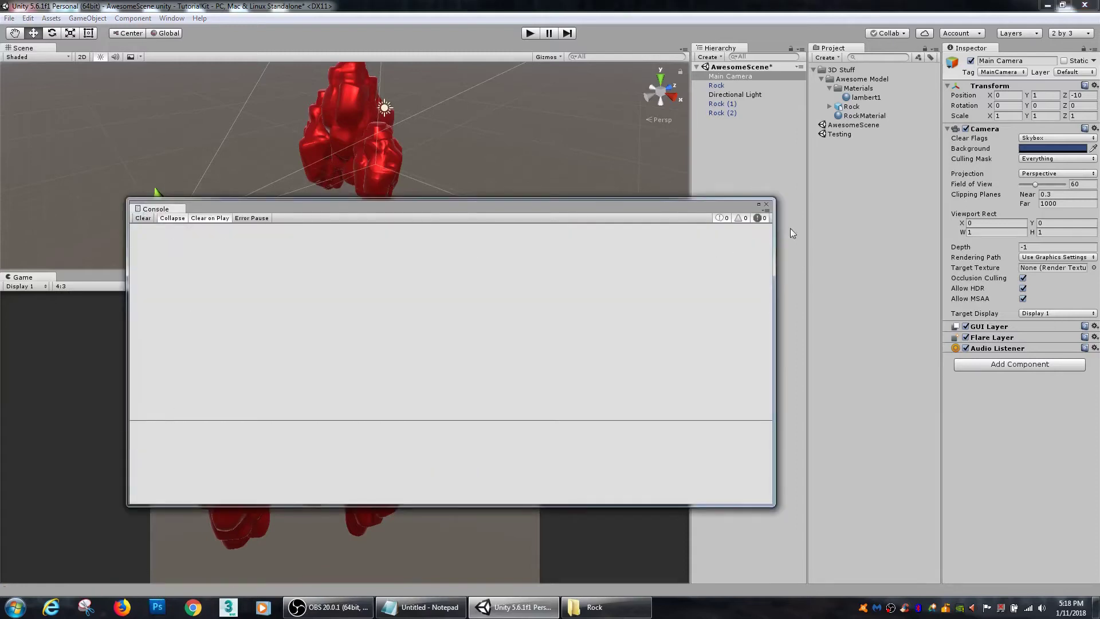
click(766, 204)
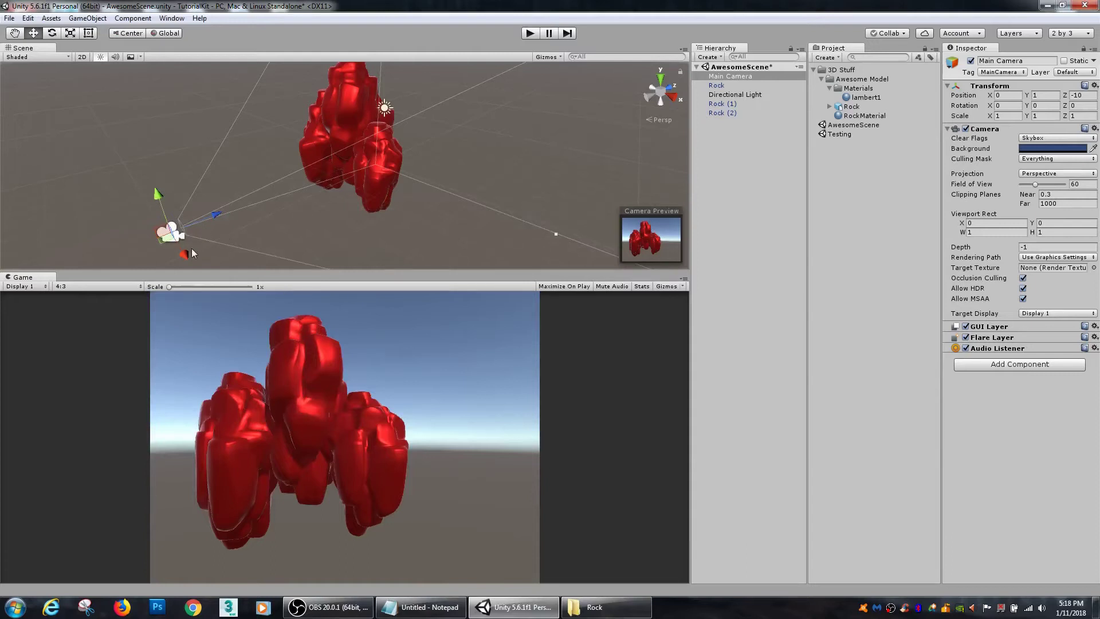
- Open the Build Settings and look through the list of target platforms
click(9, 19)
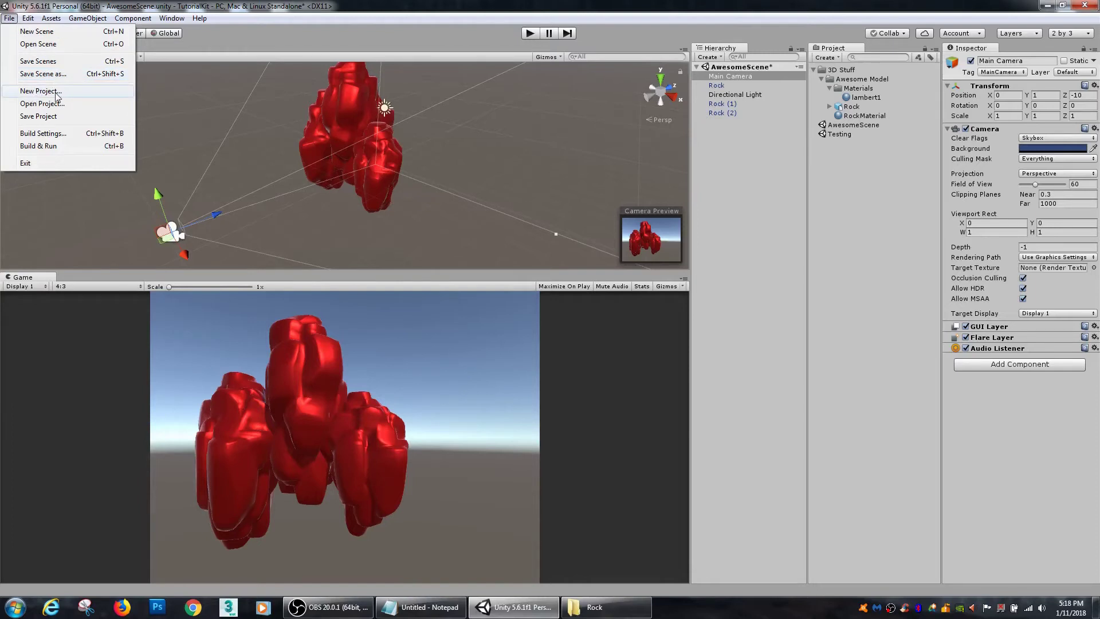
click(43, 134)
drag(332, 77, 318, 73)
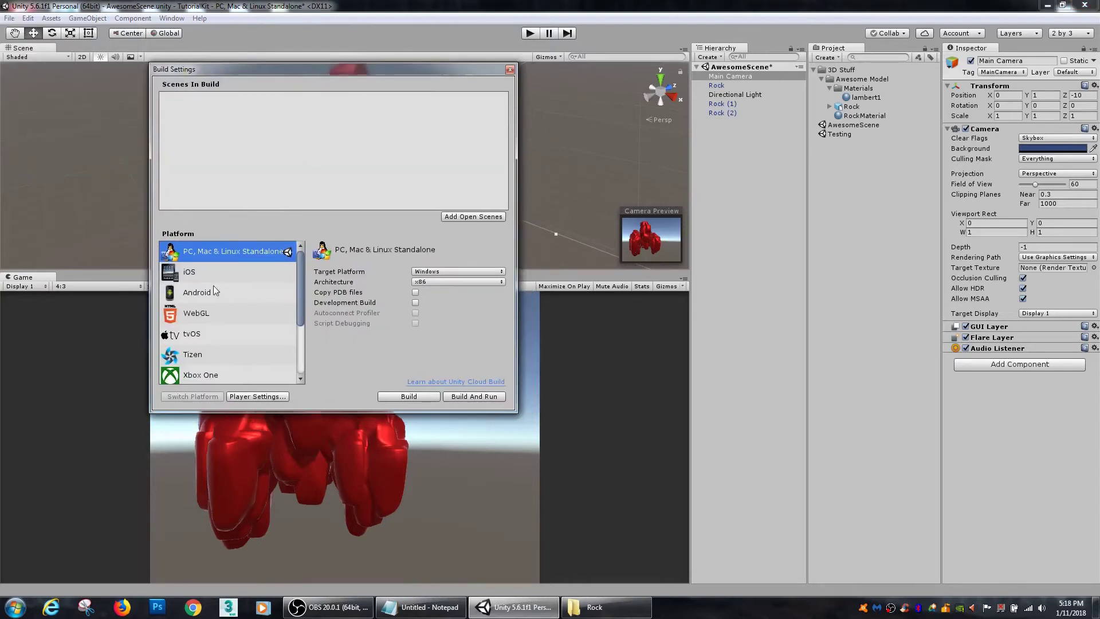
mouse_move(303, 273)
mouse_down()
mouse_move(307, 326)
mouse_move(301, 294)
mouse_up()
mouse_move(302, 275)
mouse_down()
mouse_move(302, 322)
mouse_move(307, 275)
mouse_up()
- Open the Player Settings, widen the Inspector and examine the Icon, Splash Image and Other Settings sections for PC, Mac & Linux Standalone
click(254, 396)
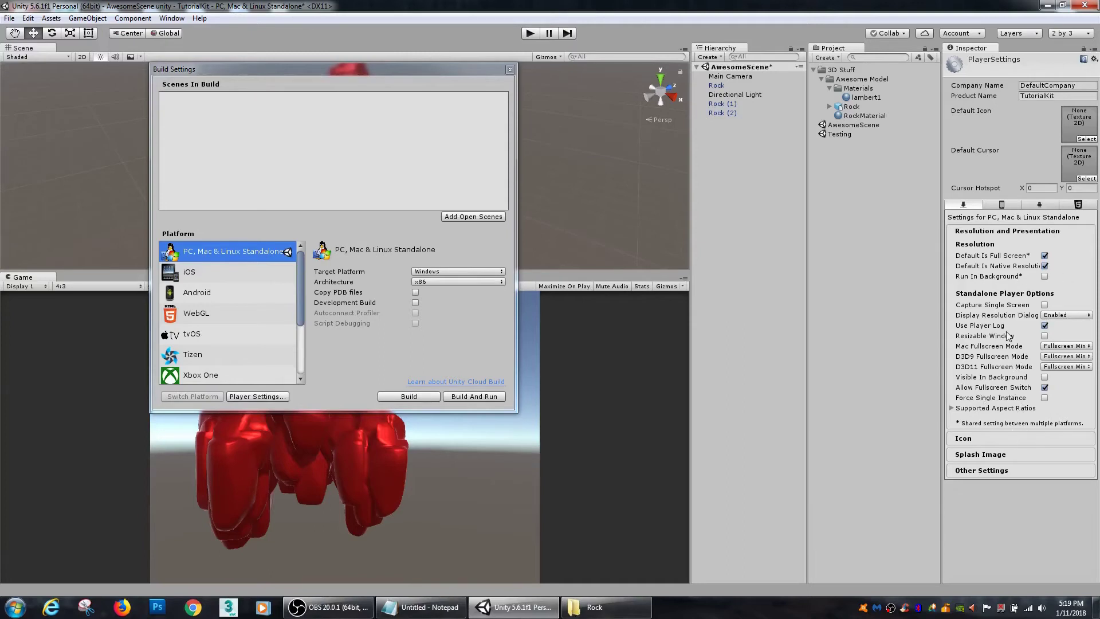
click(1013, 439)
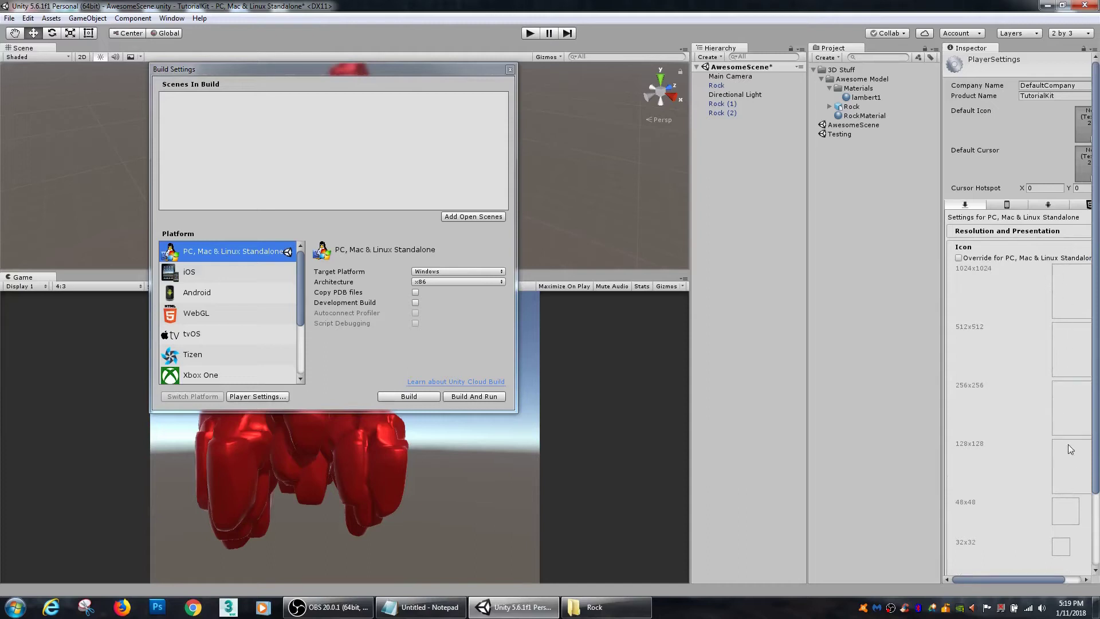
click(1013, 248)
click(1003, 261)
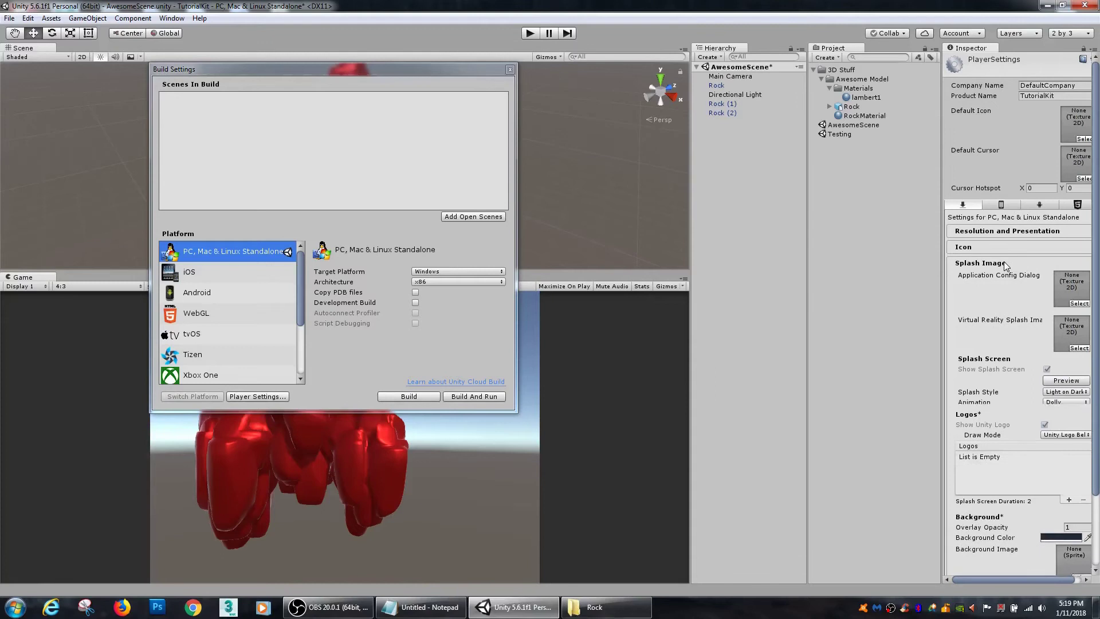
scroll(1035, 300, down, 3)
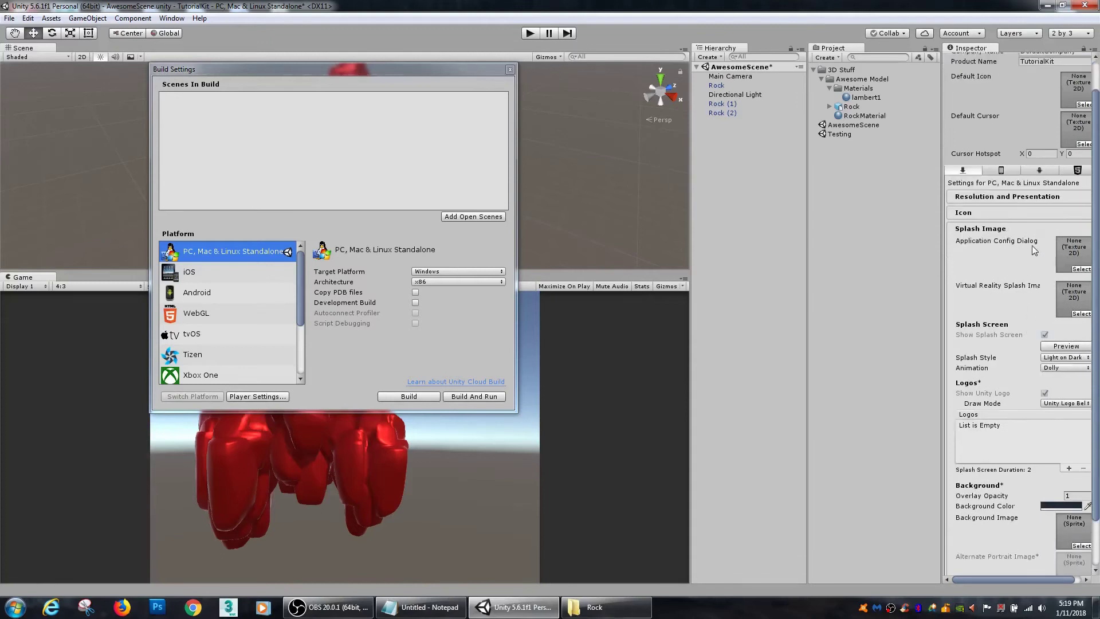
scroll(1037, 317, down, 3)
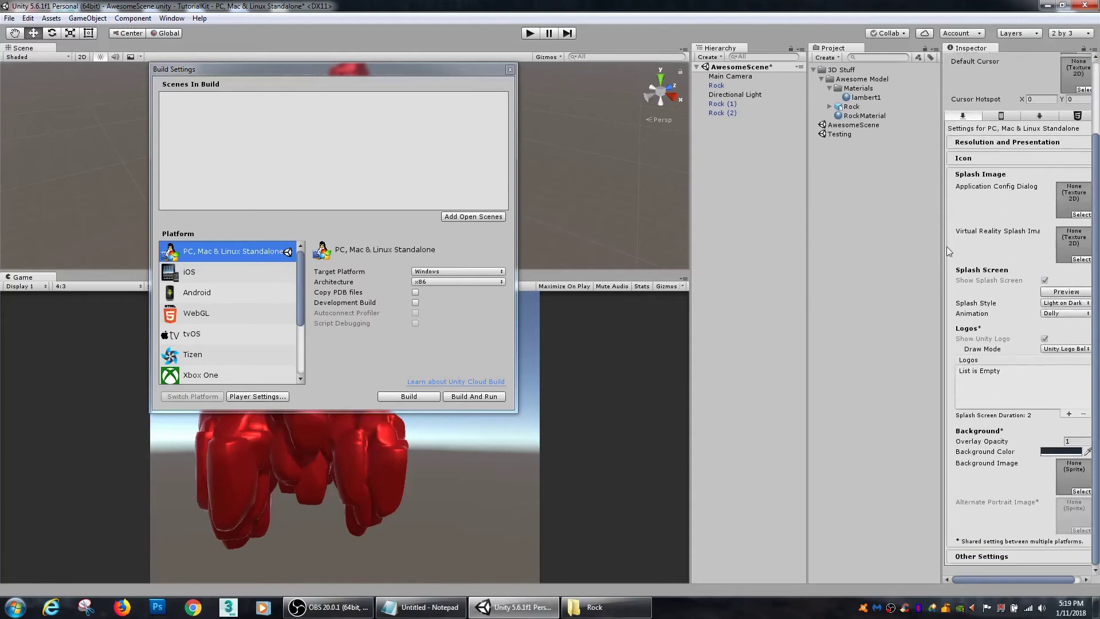
click(1014, 171)
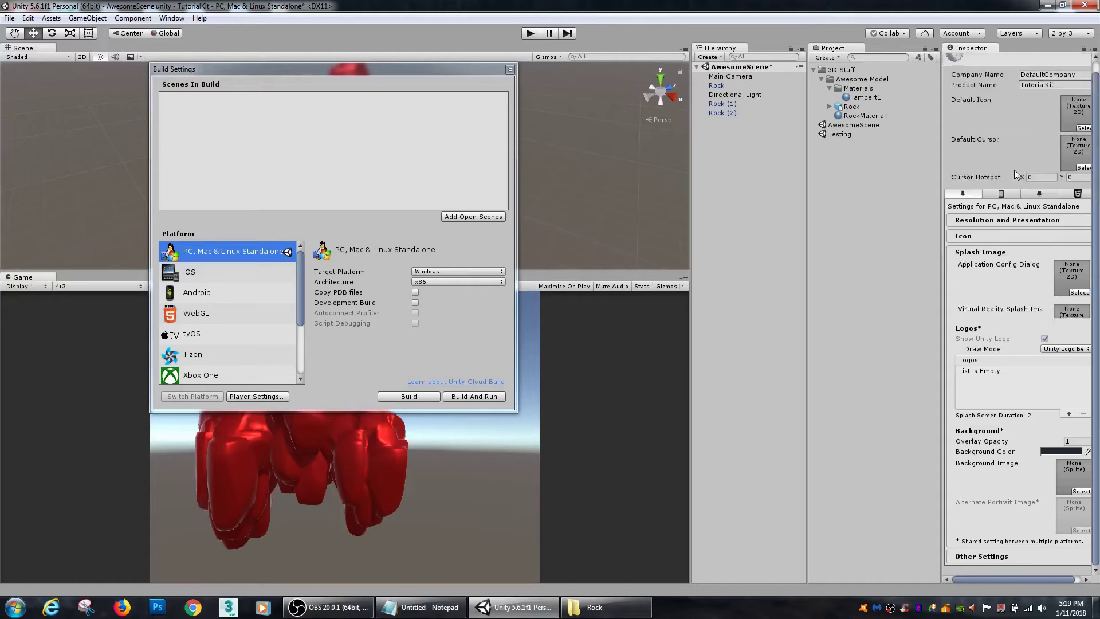
click(982, 278)
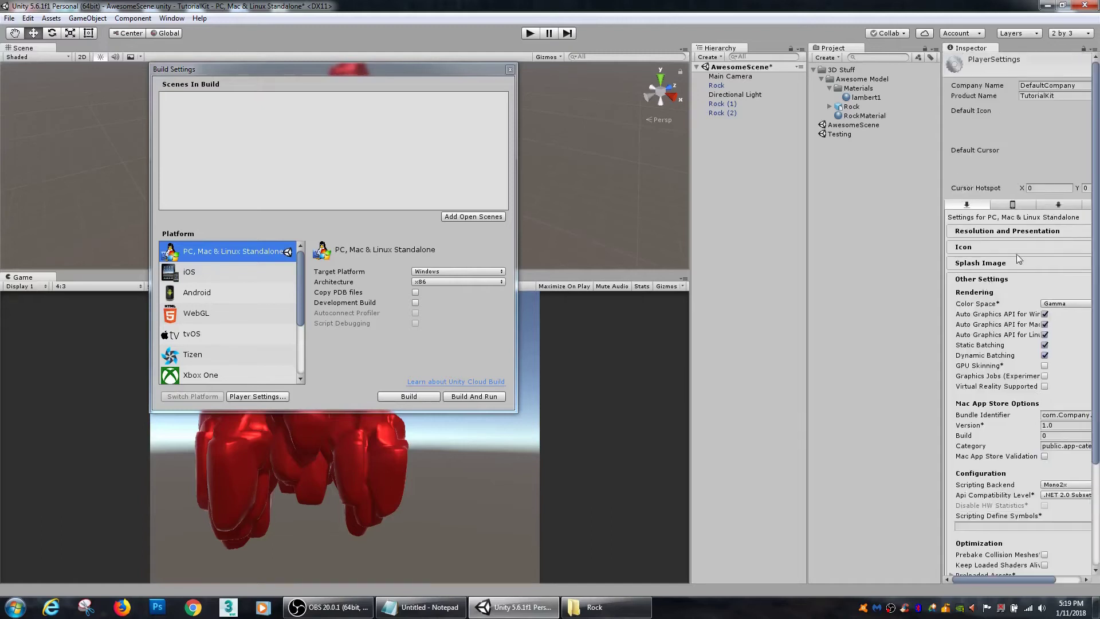
scroll(976, 287, down, 1)
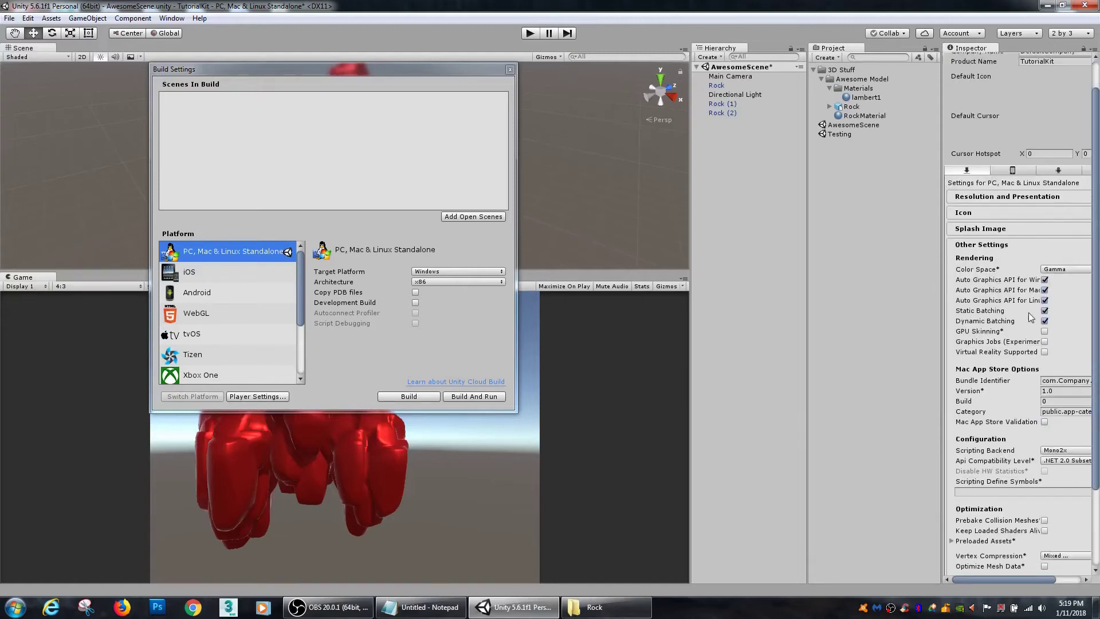
scroll(1003, 357, down, 1)
drag(945, 378, 872, 370)
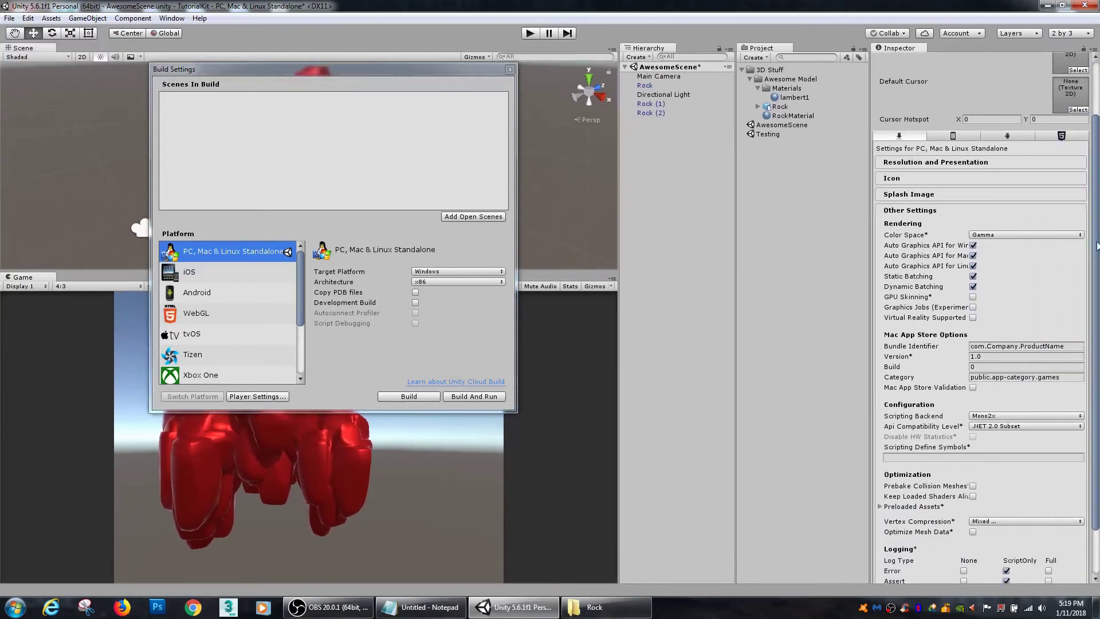
drag(1096, 245, 1095, 171)
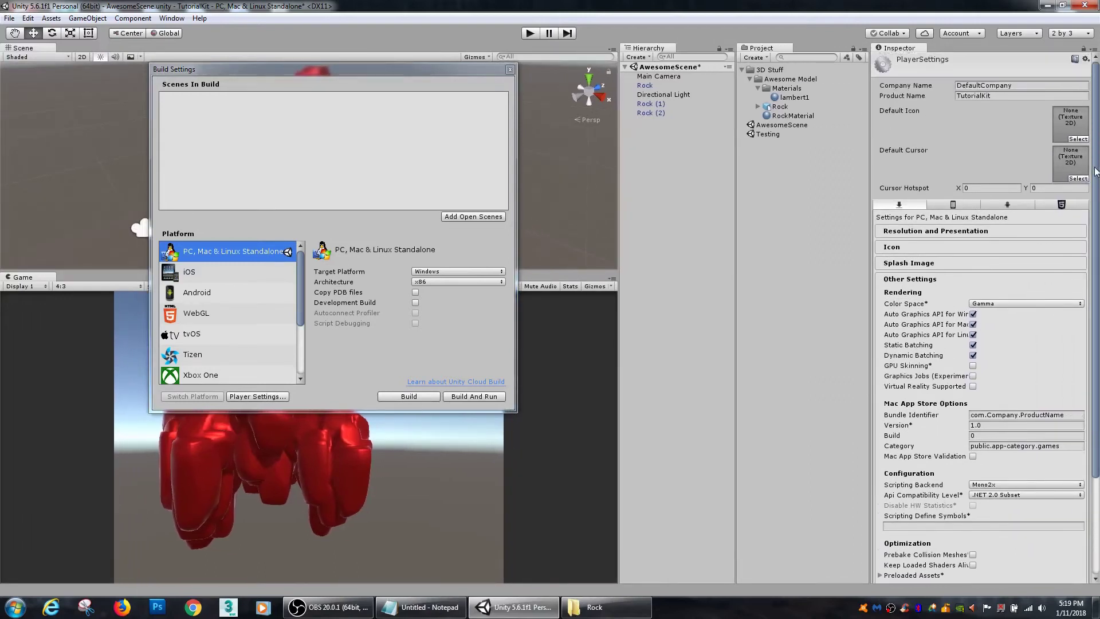
- Examine the iOS and Android player settings, return to PC, Mac & Linux Standalone and close the Build Settings
click(955, 206)
click(942, 232)
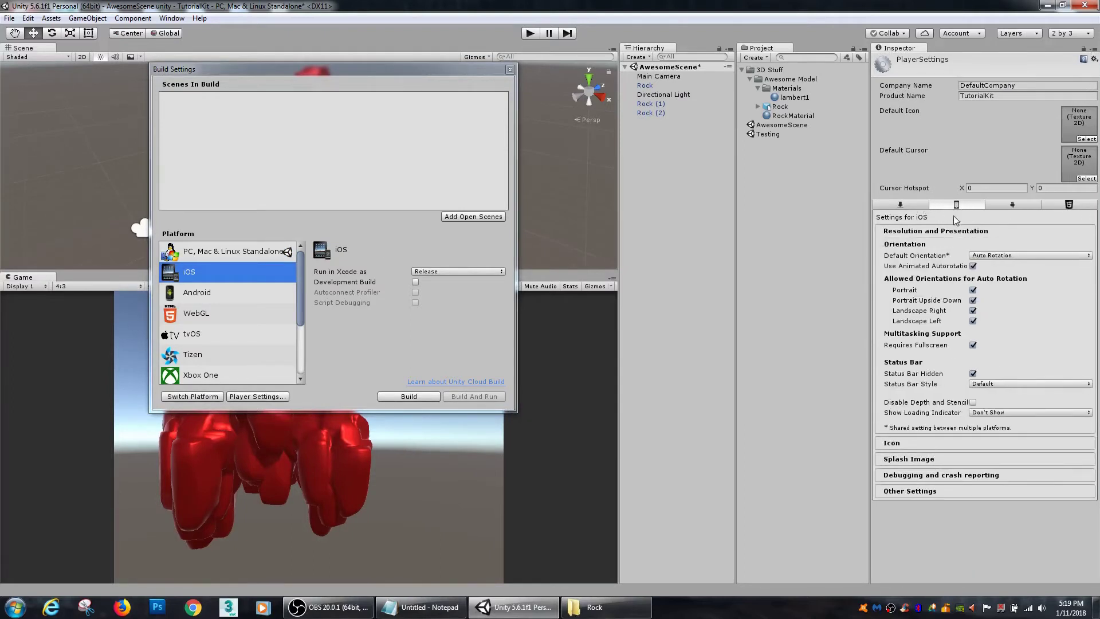
click(1002, 205)
click(956, 206)
click(1012, 206)
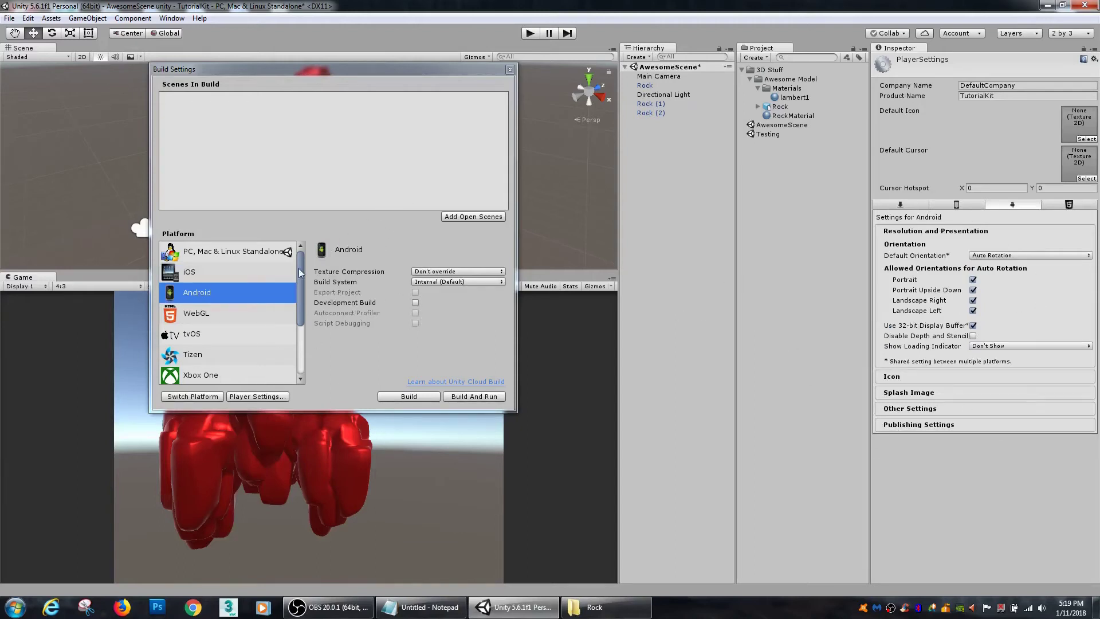
click(274, 257)
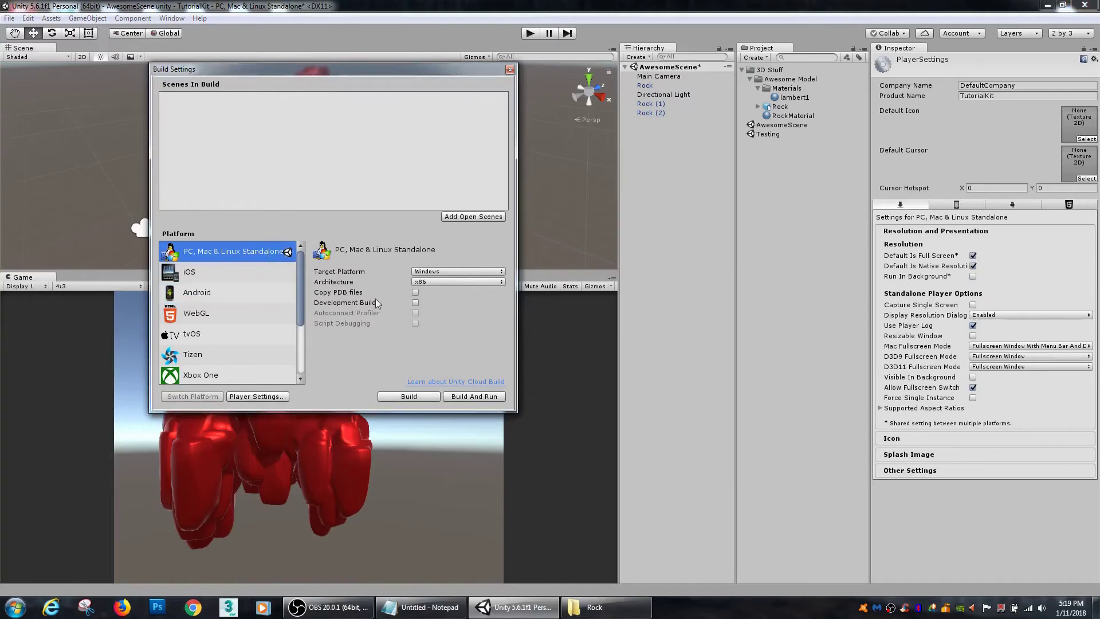
click(509, 70)
- Open the Unity Preferences and review the External Tools and GI Cache settings
click(27, 18)
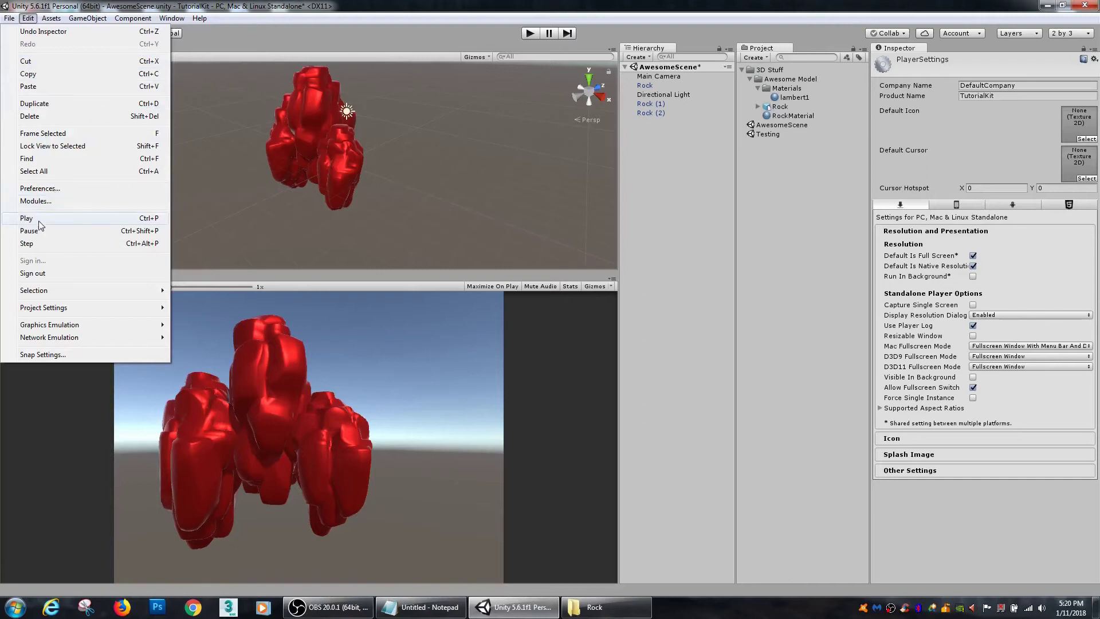
click(55, 188)
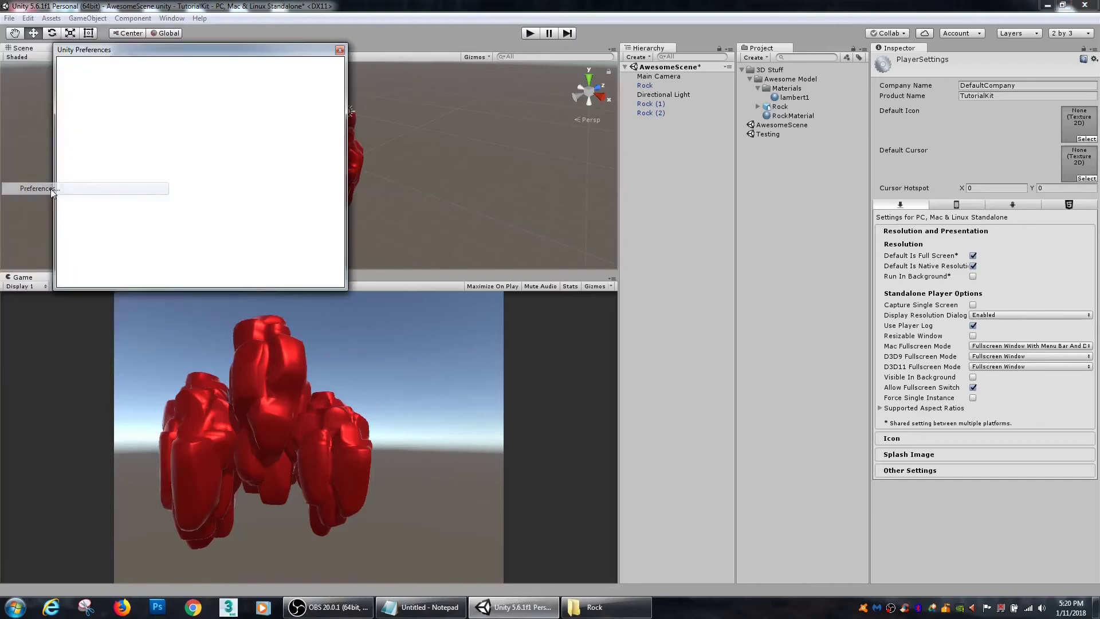
drag(130, 51, 232, 66)
click(190, 125)
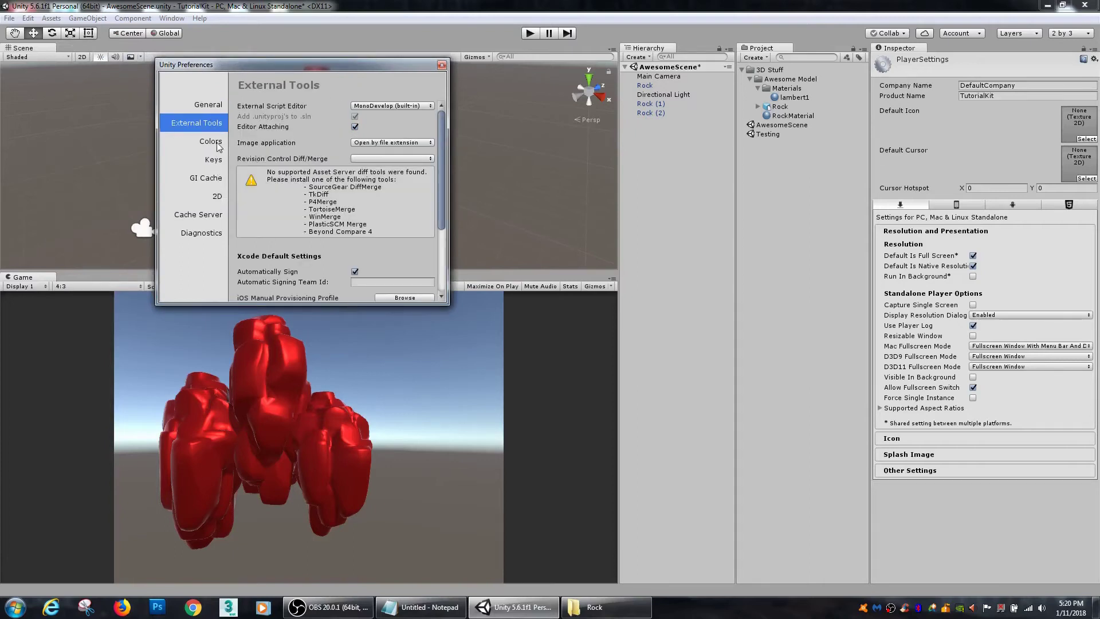
click(206, 178)
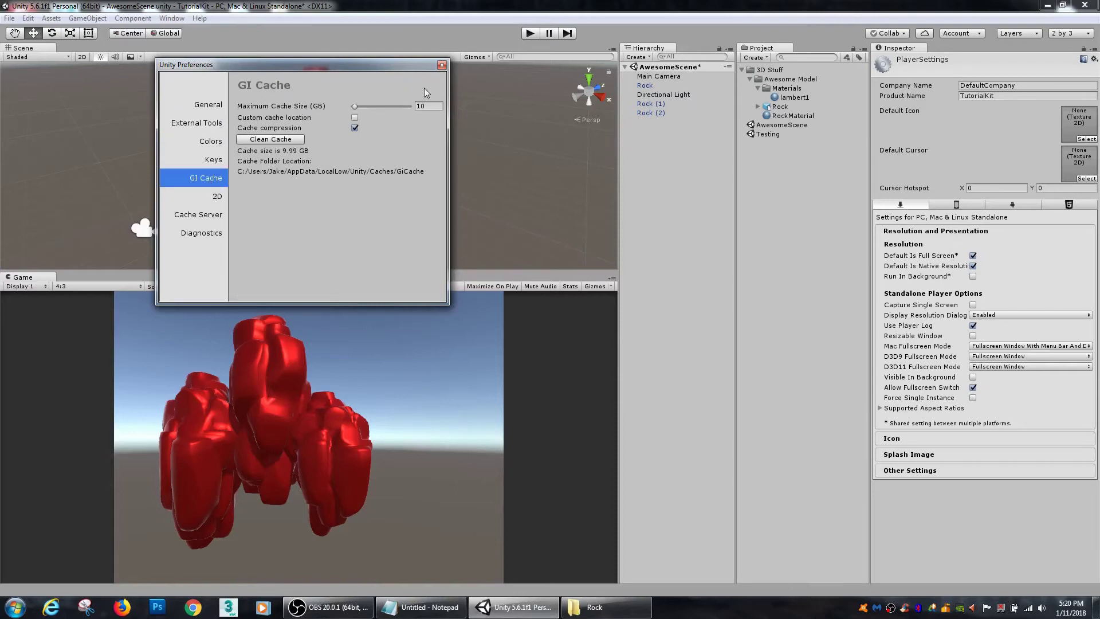
- Close the Unity Preferences and set the Move X, Move Y and Move Z values to 5 in the Snap Settings
click(442, 66)
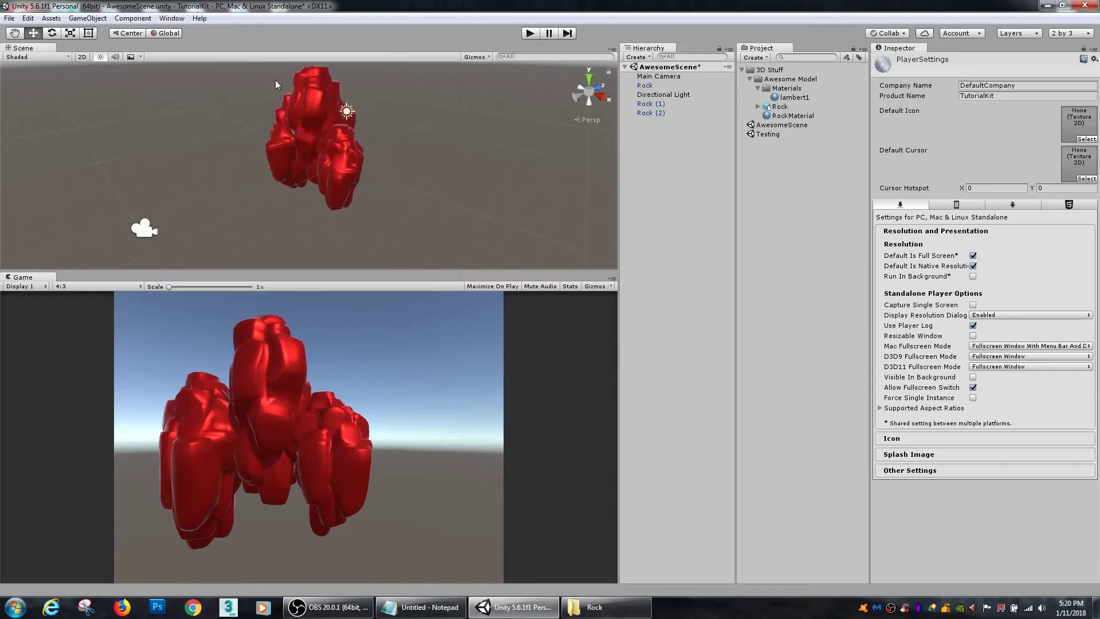
click(29, 19)
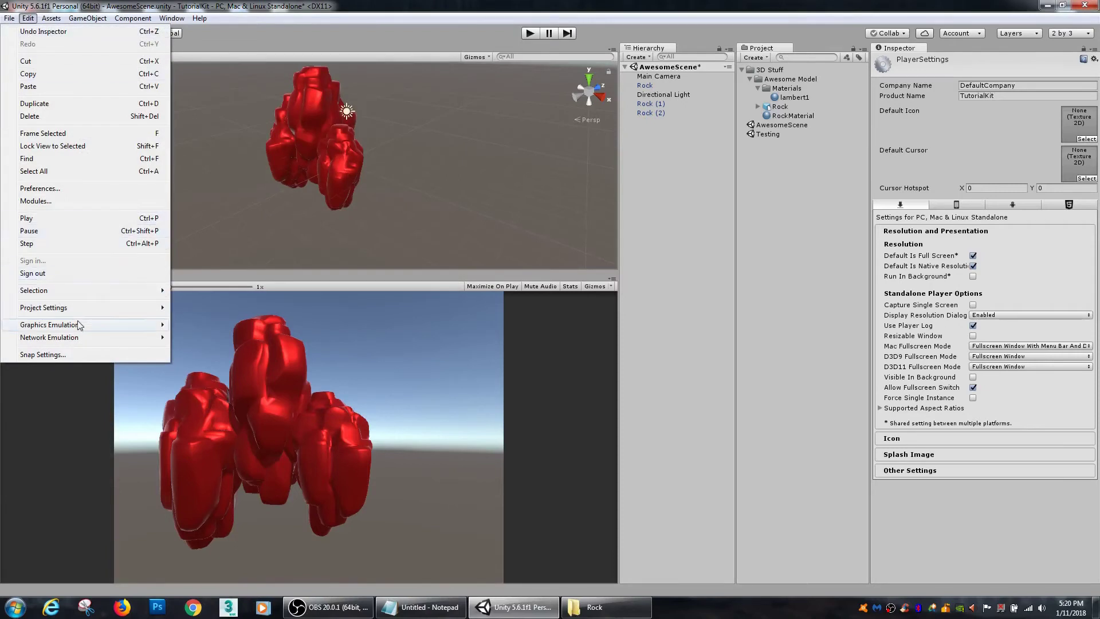
click(54, 355)
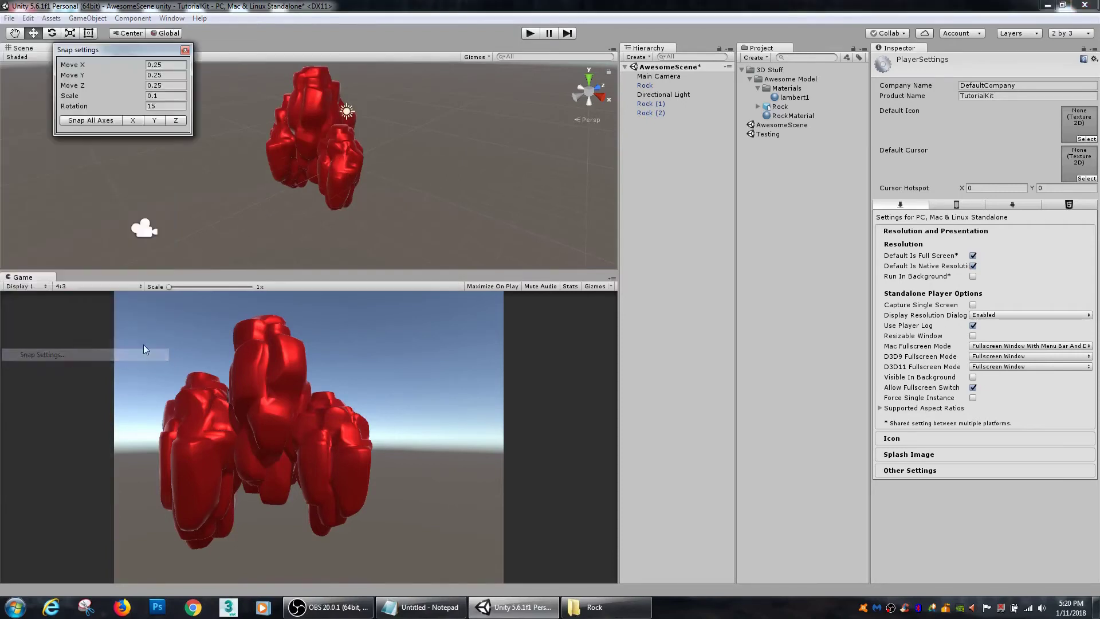
drag(129, 52, 475, 111)
alt+drag(366, 131, 232, 143)
middle_drag(232, 143, 307, 220)
alt+drag(307, 220, 331, 181)
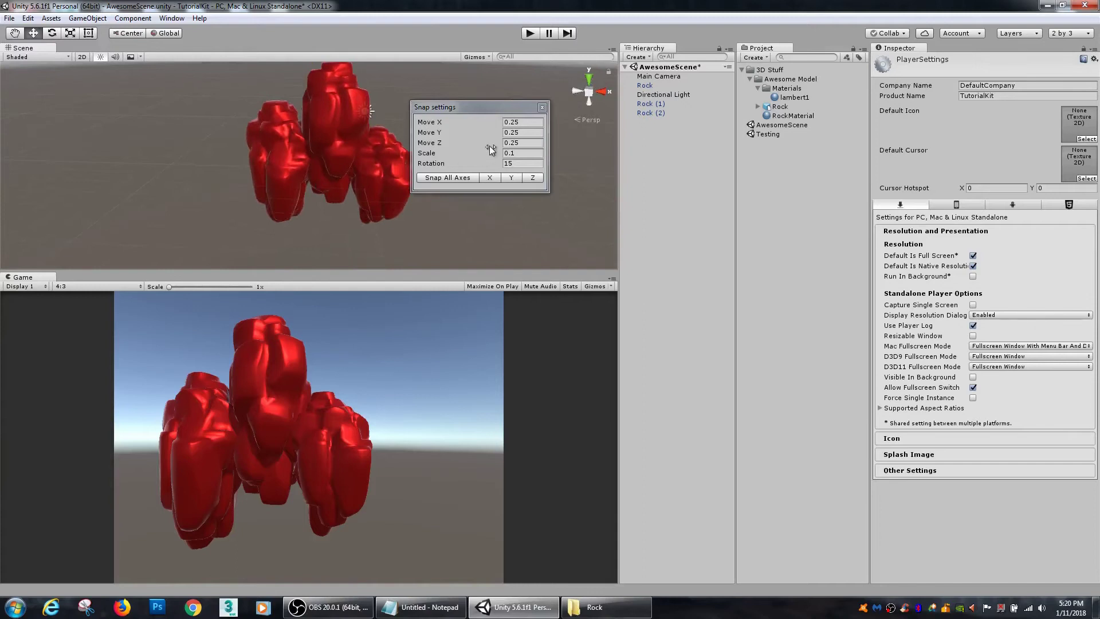
click(519, 123)
text(5)
key(Tab)
text(5)
key(Tab)
text(5)
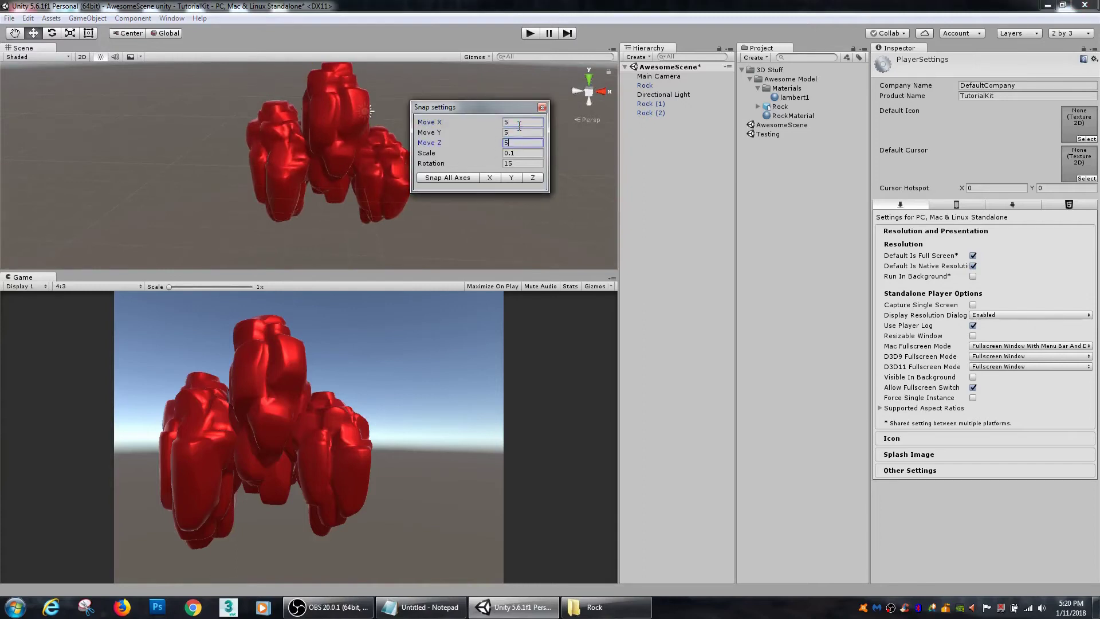
click(542, 107)
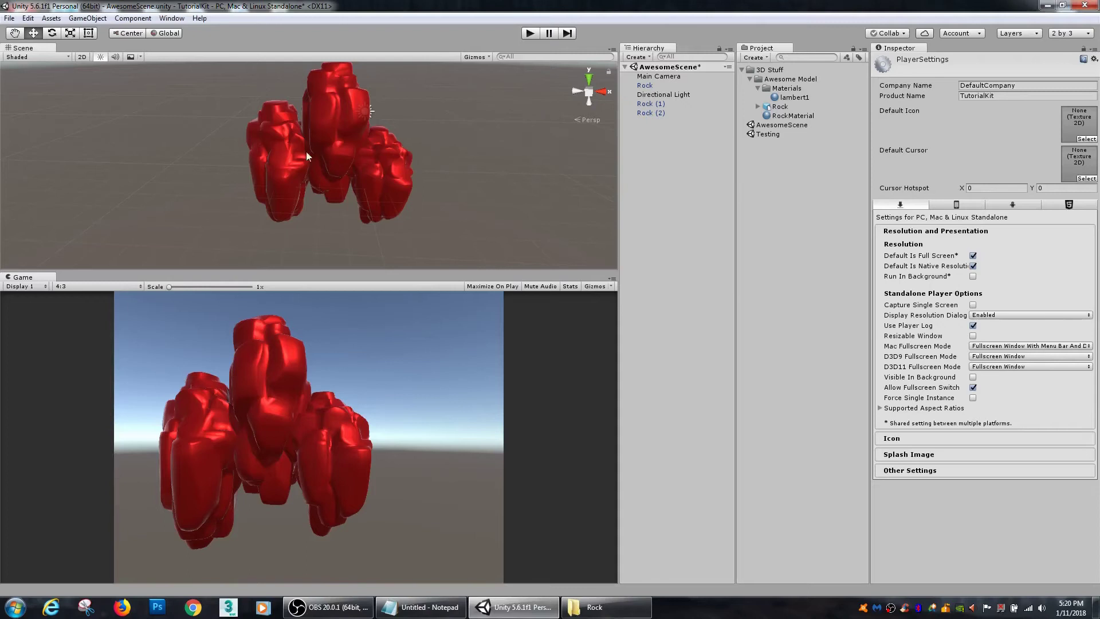
- Select Rock (2), shift it along the X axis away from the other rocks and set its Position X to 5
click(293, 171)
drag(322, 174, 260, 173)
middle_drag(260, 173, 498, 179)
click(996, 106)
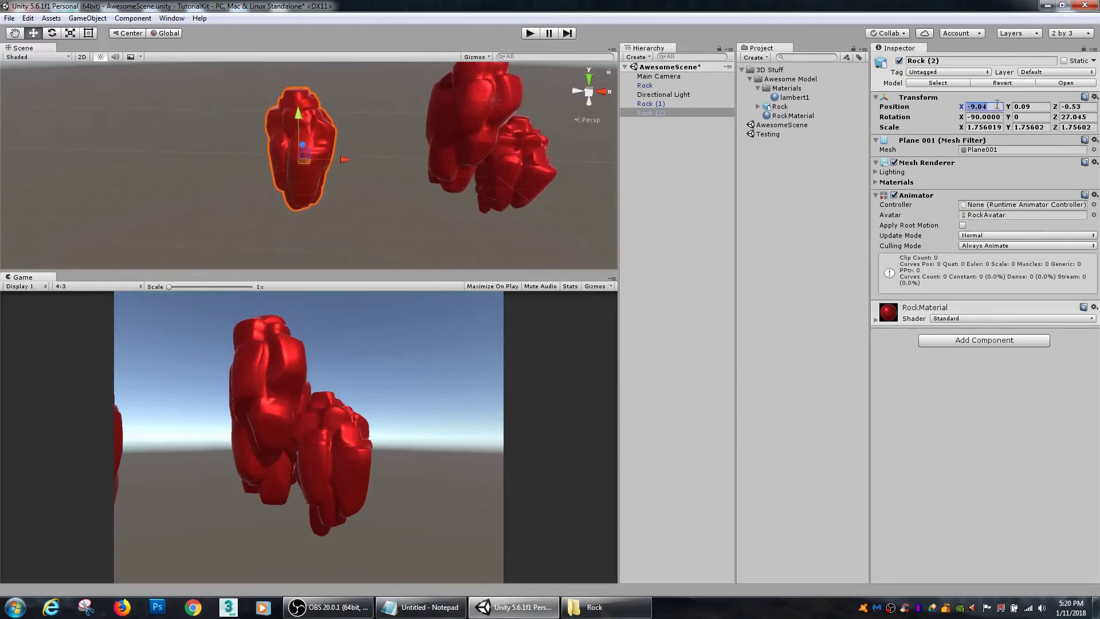
text(5f)
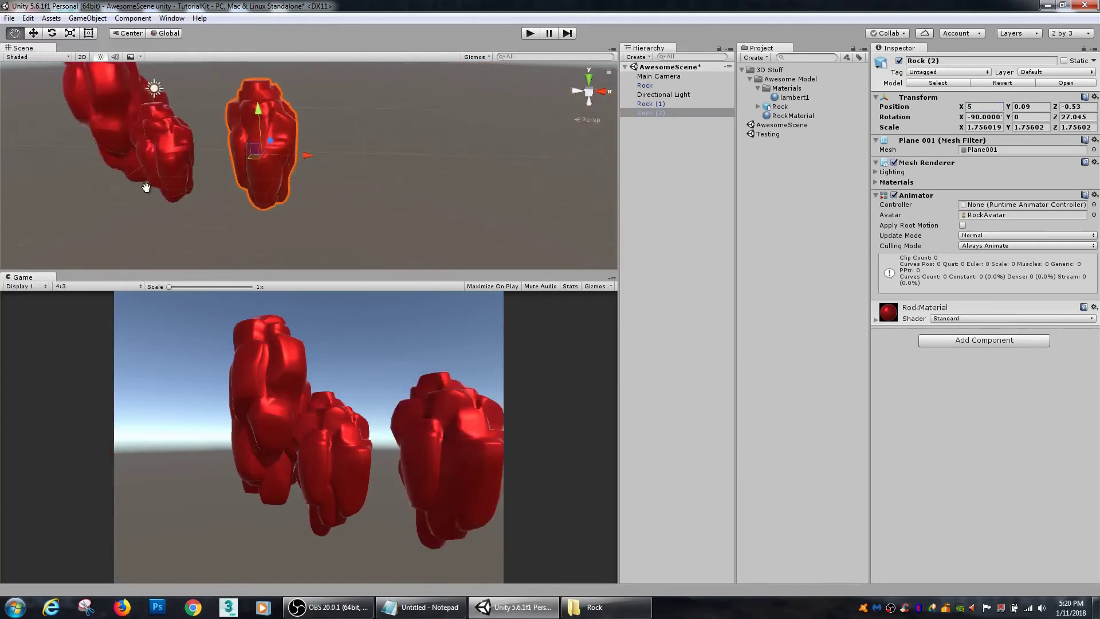
- Move Rock (2) along the X axis in snap increments to Position X 15 and make the Scene view slightly taller
ctrl+drag(390, 153, 286, 195)
drag(290, 272, 293, 300)
middle_drag(305, 249, 353, 157)
mouse_move(353, 157)
alt+mouse_down()
mouse_move(294, 120)
mouse_move(420, 150)
mouse_move(305, 139)
mouse_move(570, 152)
mouse_move(316, 149)
mouse_move(371, 150)
alt+mouse_up()
key(alt)
alt+drag(480, 210, 448, 199)
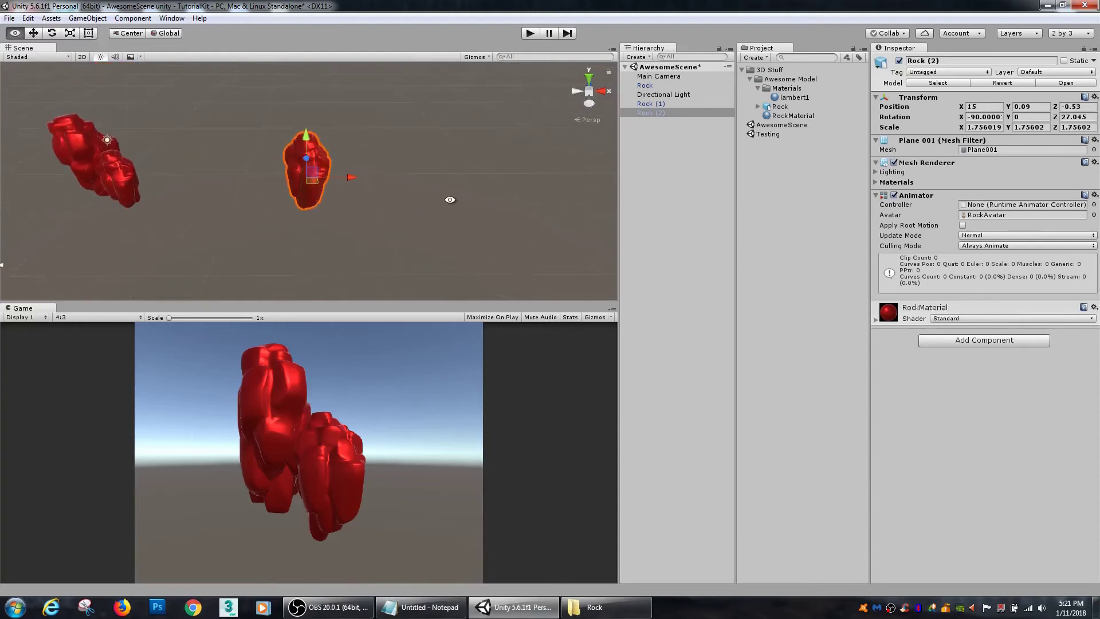
mouse_move(343, 177)
mouse_down()
mouse_move(269, 177)
mouse_move(341, 177)
mouse_up()
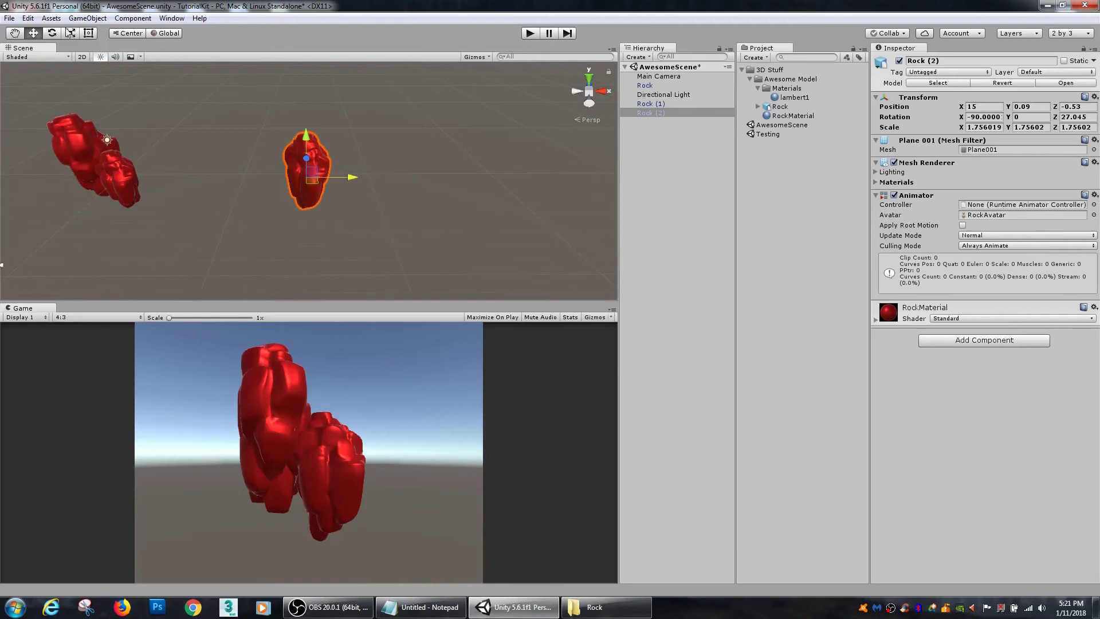
- Open the Input project settings, expand Axes and examine the Horizontal, Vertical and Fire1 entries
click(28, 18)
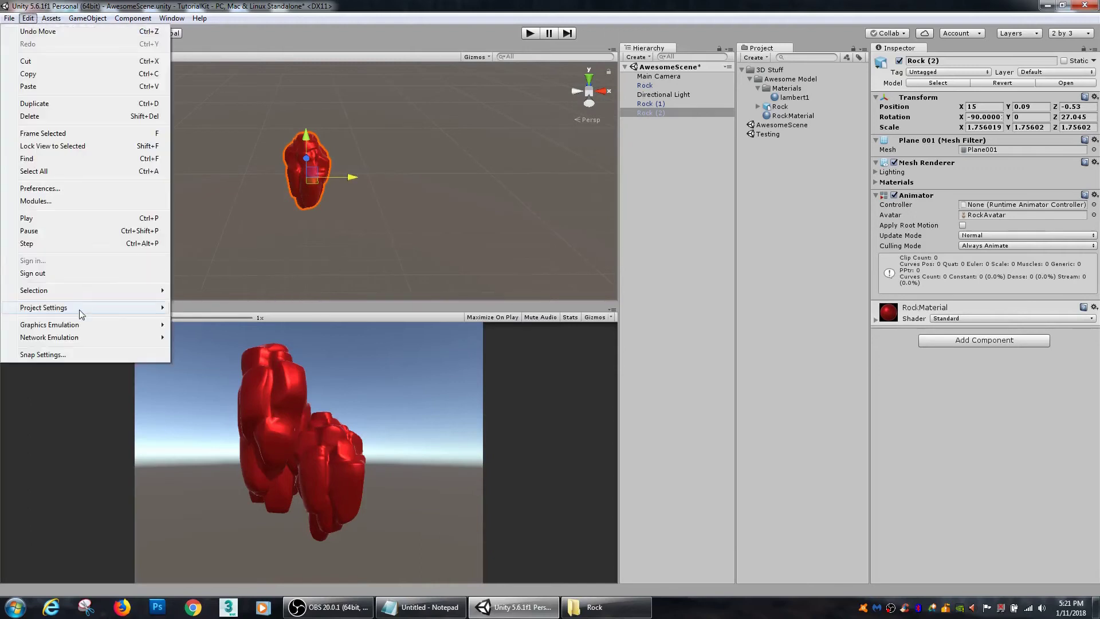
mouse_move(81, 313)
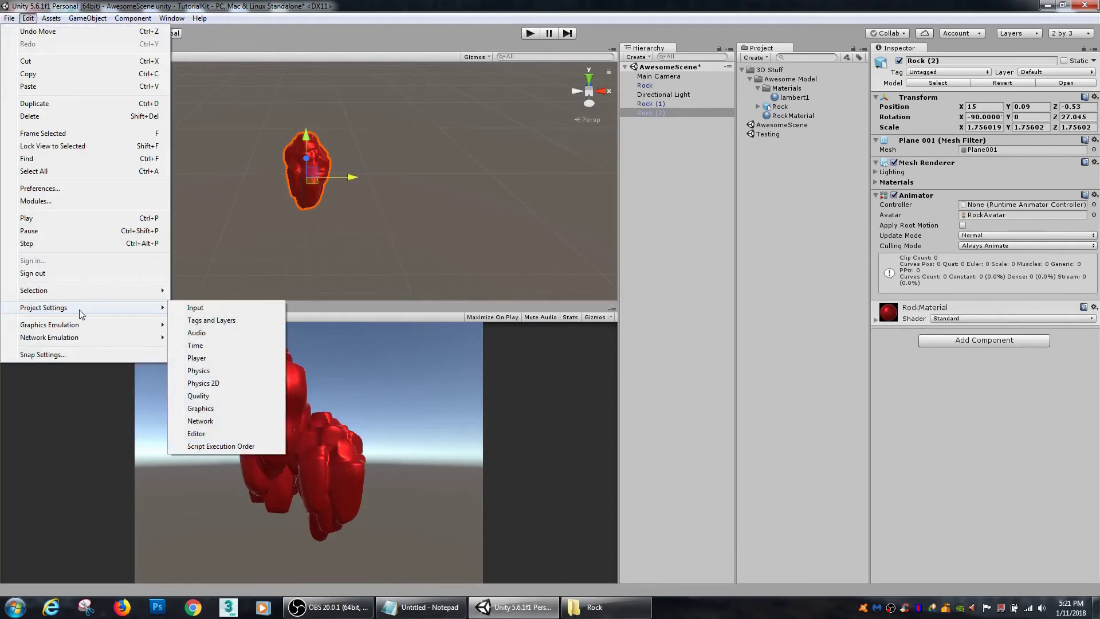
click(215, 310)
click(878, 84)
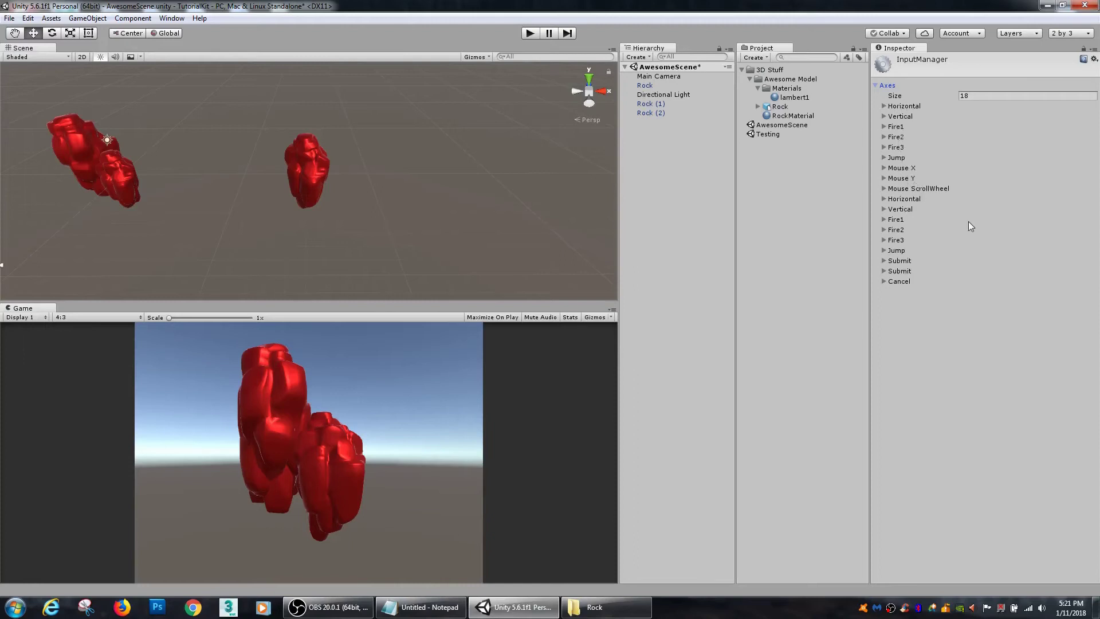
click(883, 106)
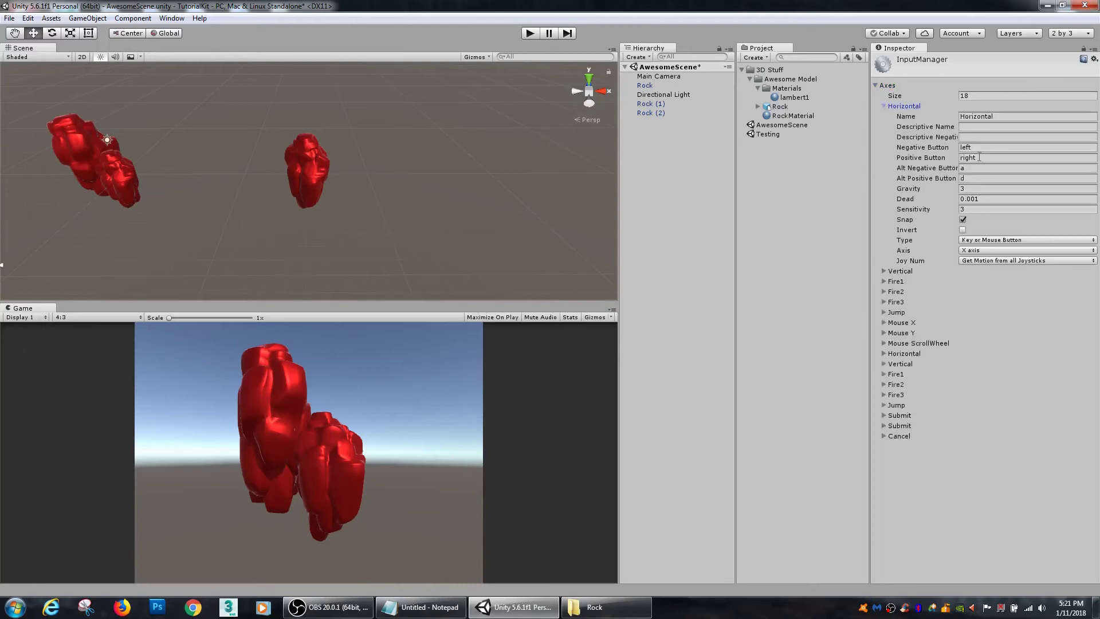
click(886, 272)
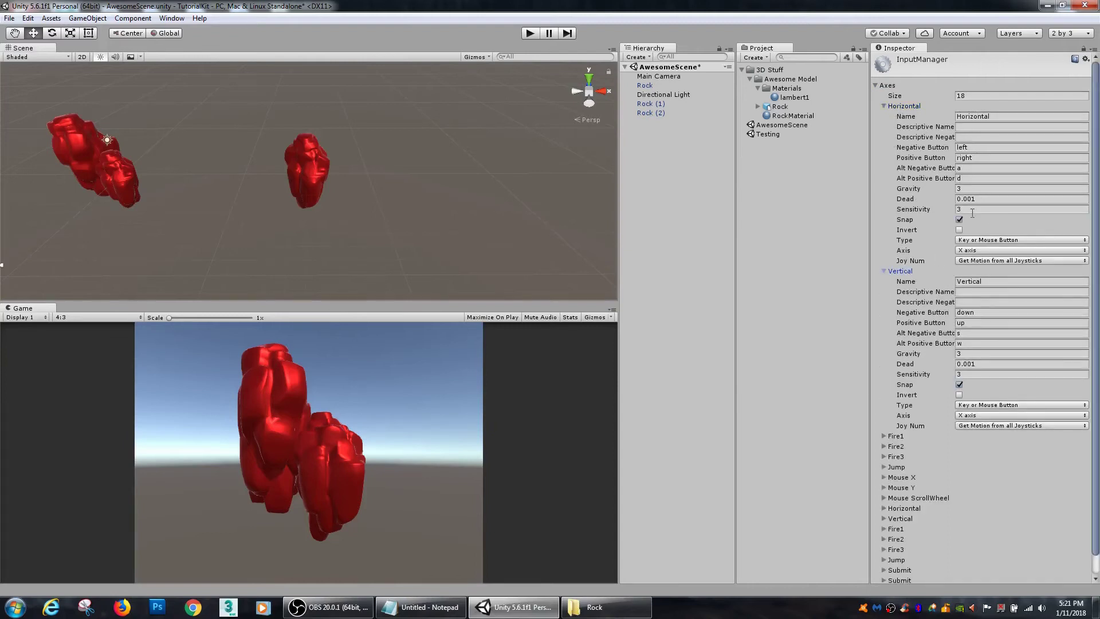
scroll(1008, 297, down, 2)
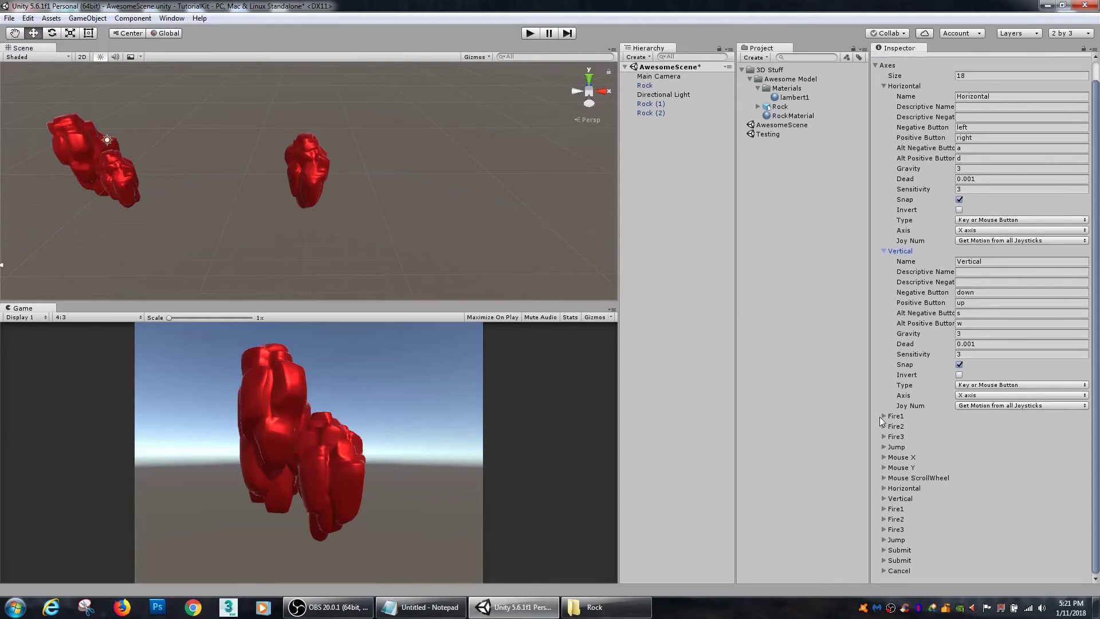
click(883, 416)
scroll(1076, 401, down, 5)
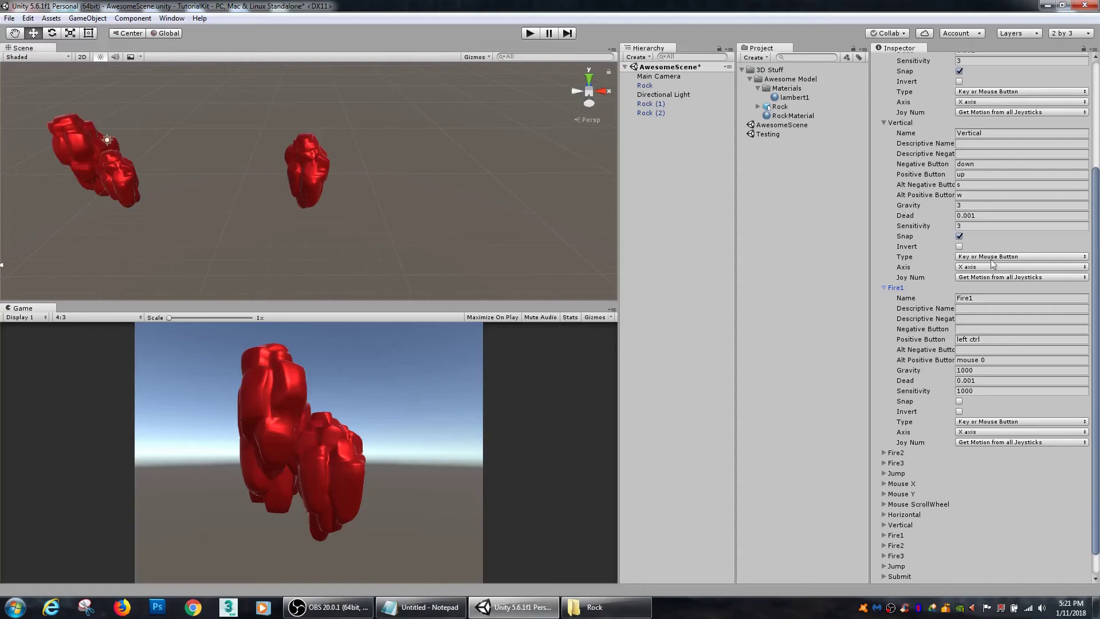
drag(1095, 303, 1095, 323)
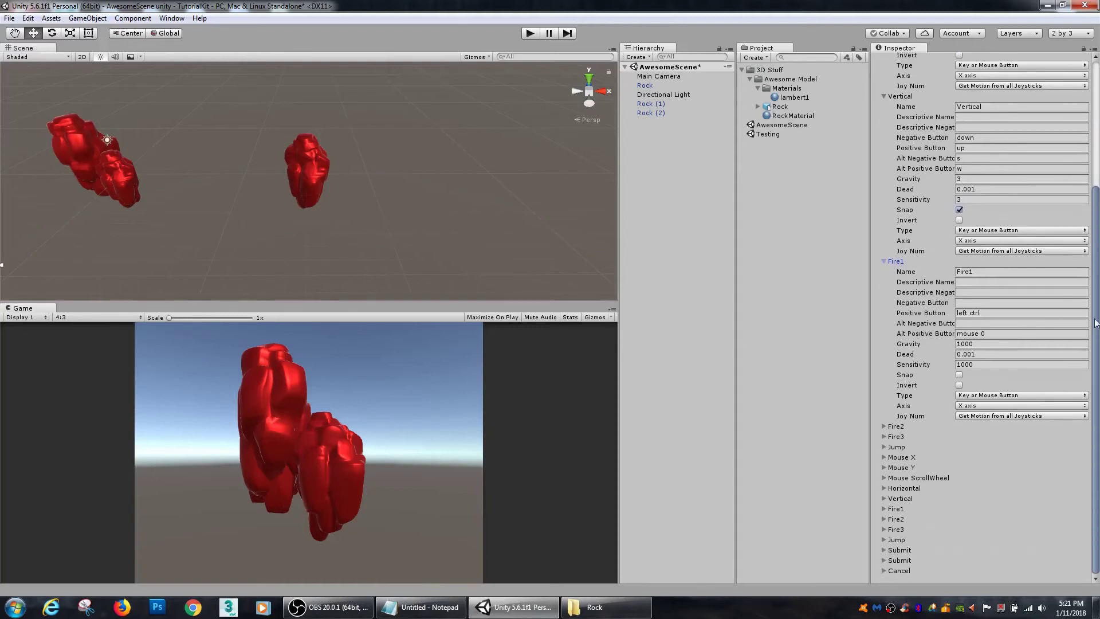
scroll(1018, 112, up, 7)
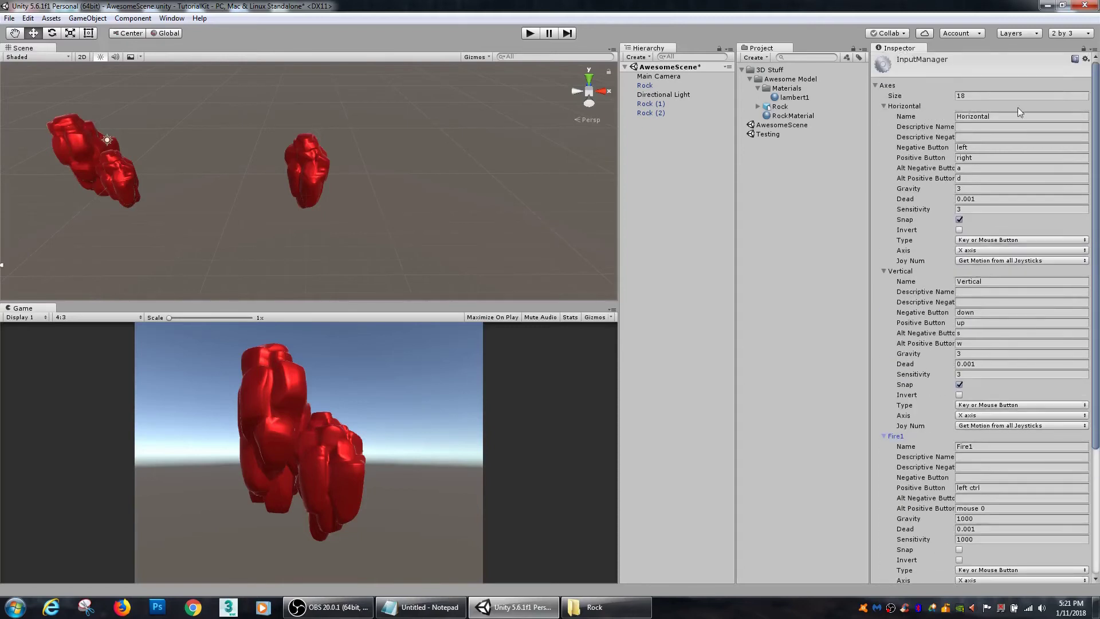
- Open the Quality project settings and compare the levels from Fastest to Fantastic, ending on Fantastic
click(50, 18)
mouse_move(32, 23)
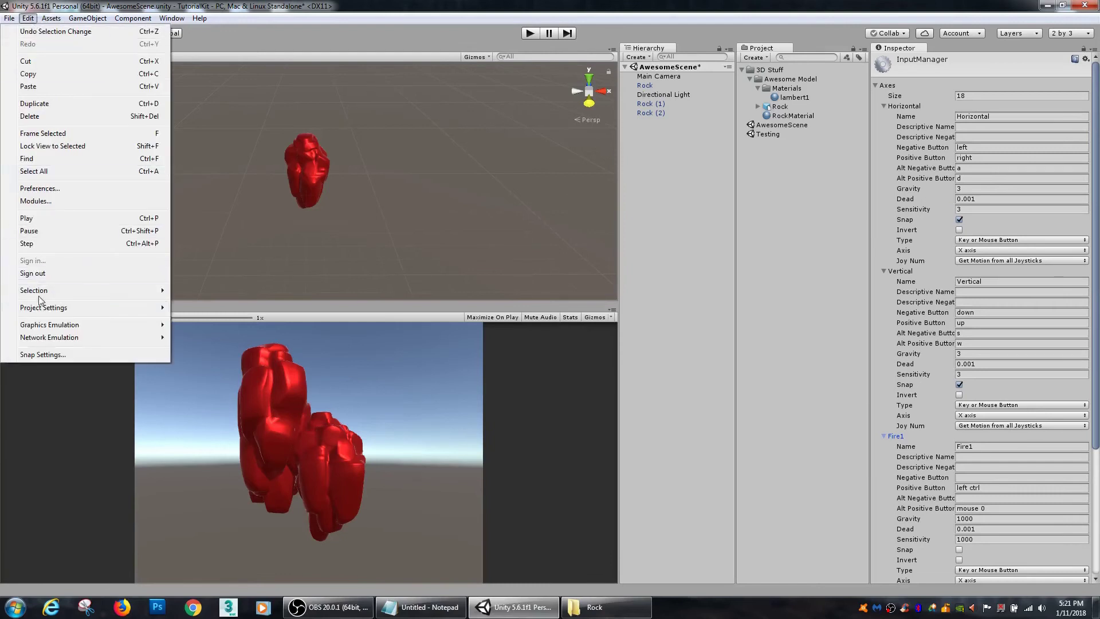
mouse_move(161, 308)
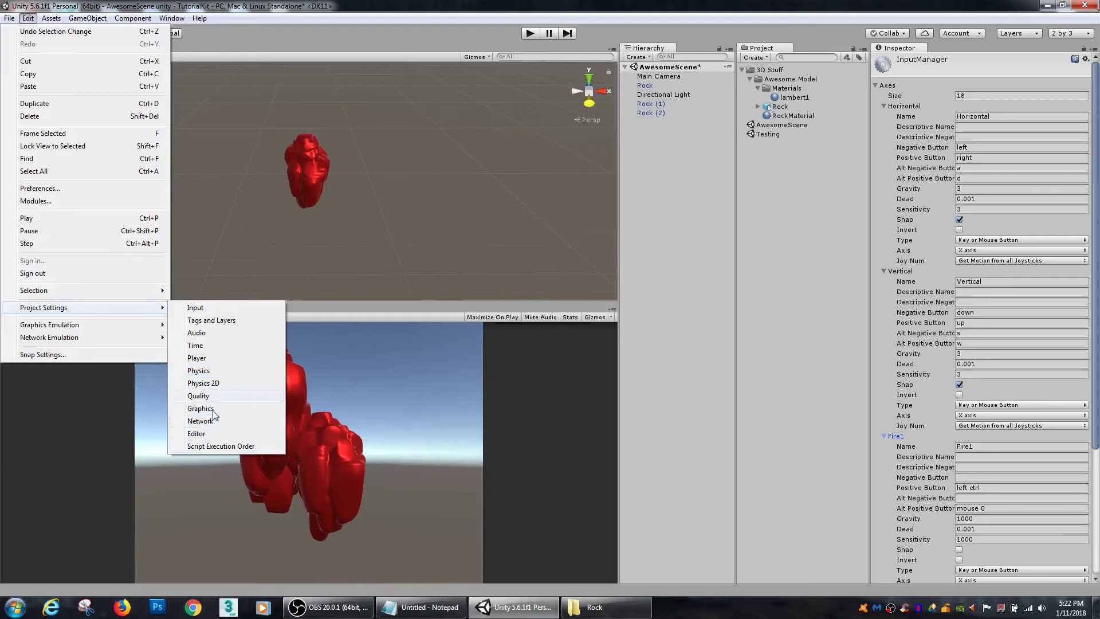
click(201, 396)
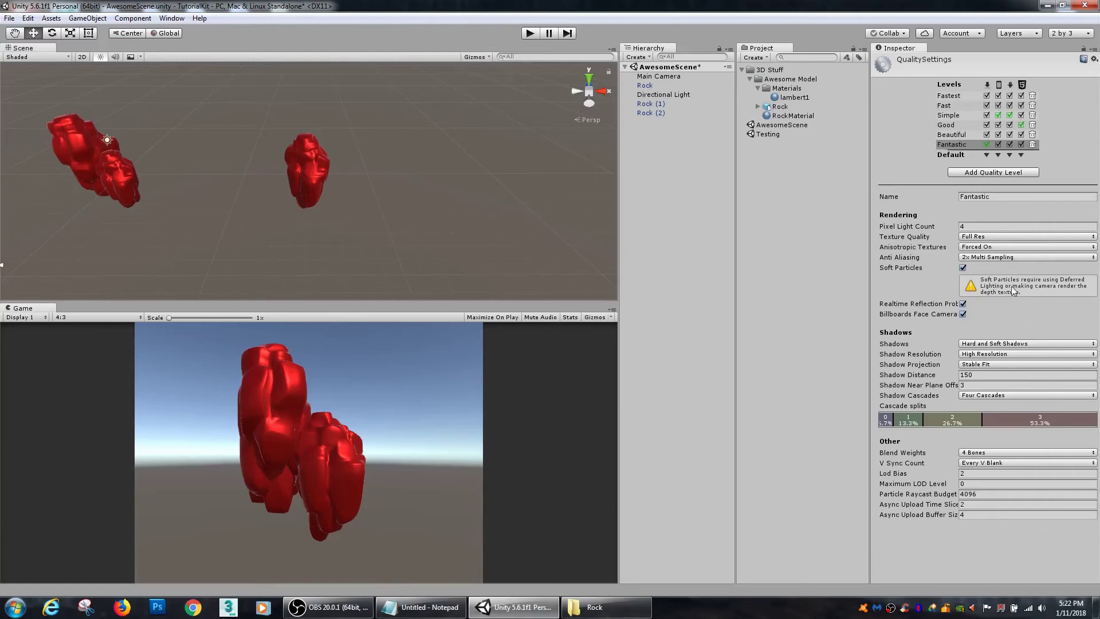
click(947, 118)
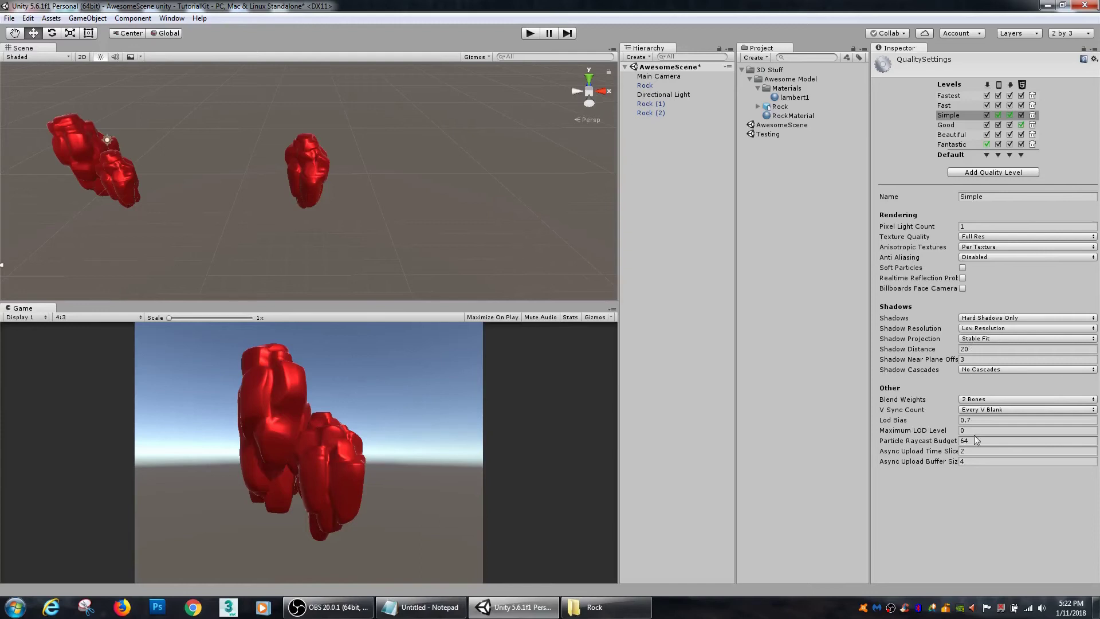
click(948, 124)
click(952, 135)
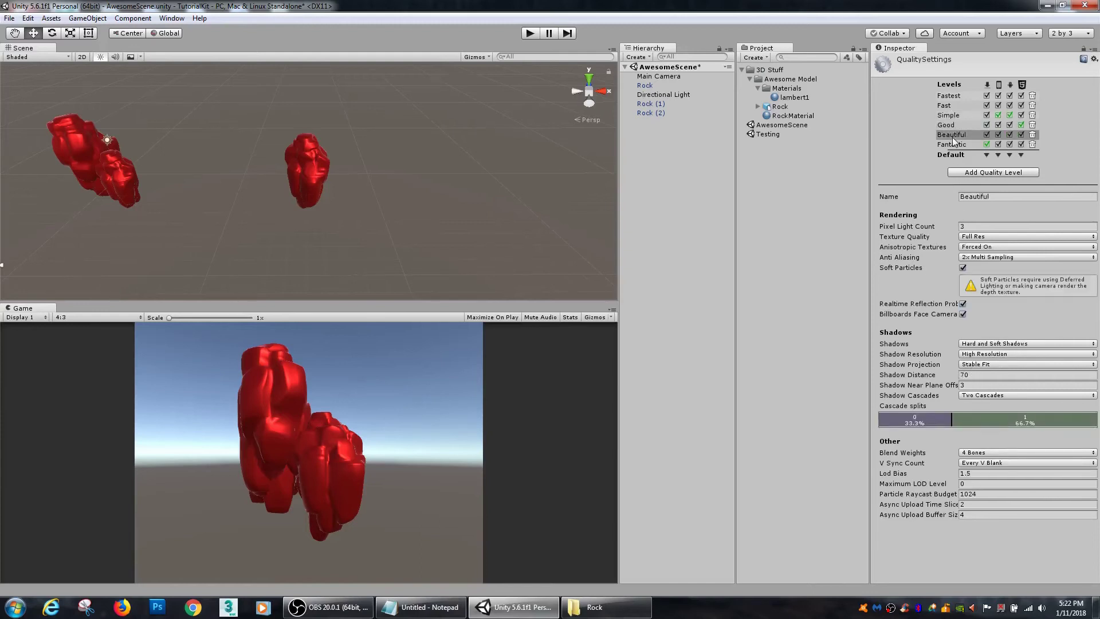
click(955, 145)
click(949, 97)
click(946, 106)
click(949, 116)
click(950, 126)
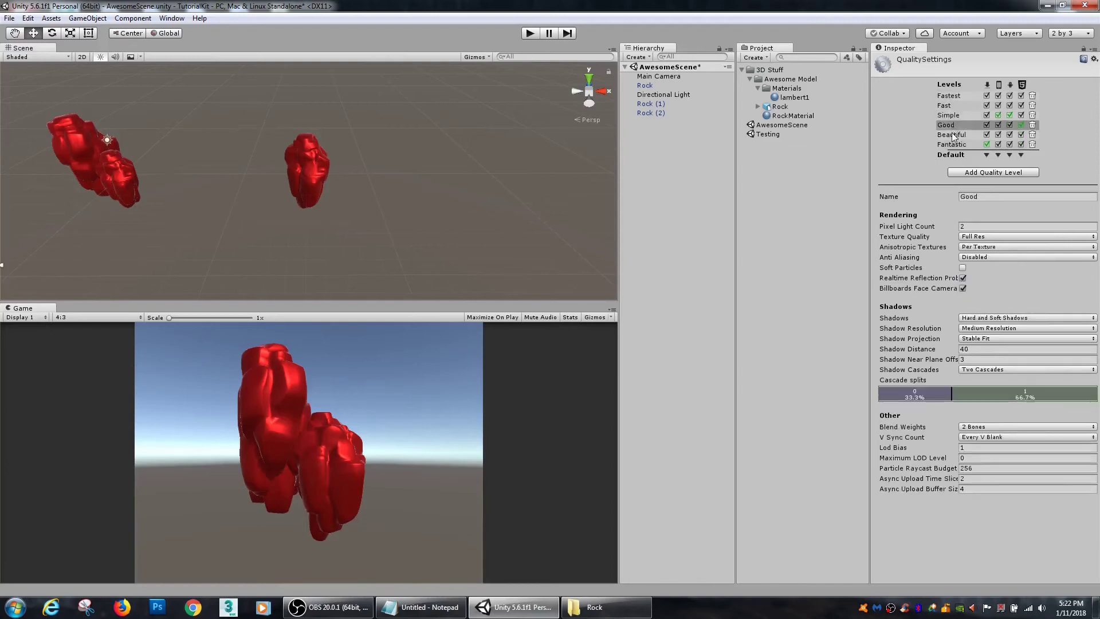
click(953, 135)
click(956, 145)
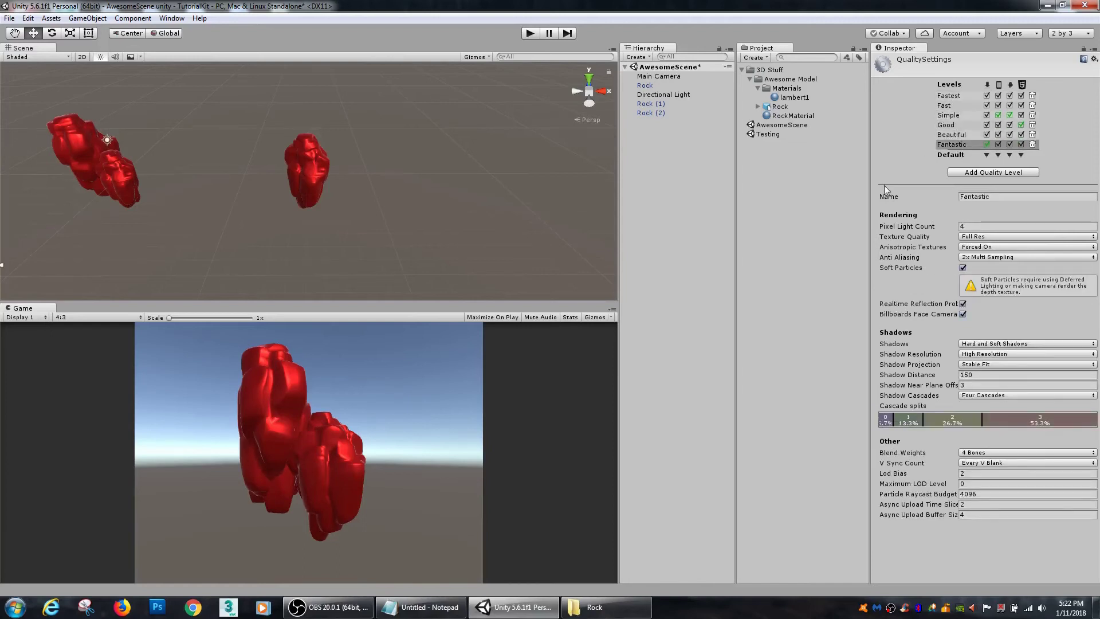
click(27, 18)
mouse_move(67, 312)
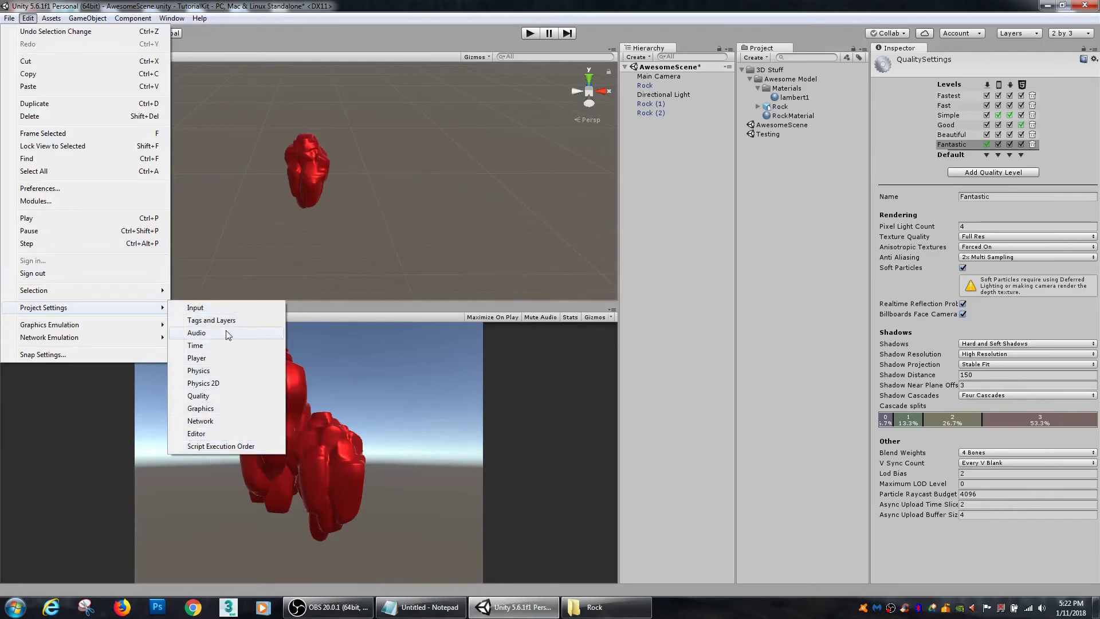
click(707, 230)
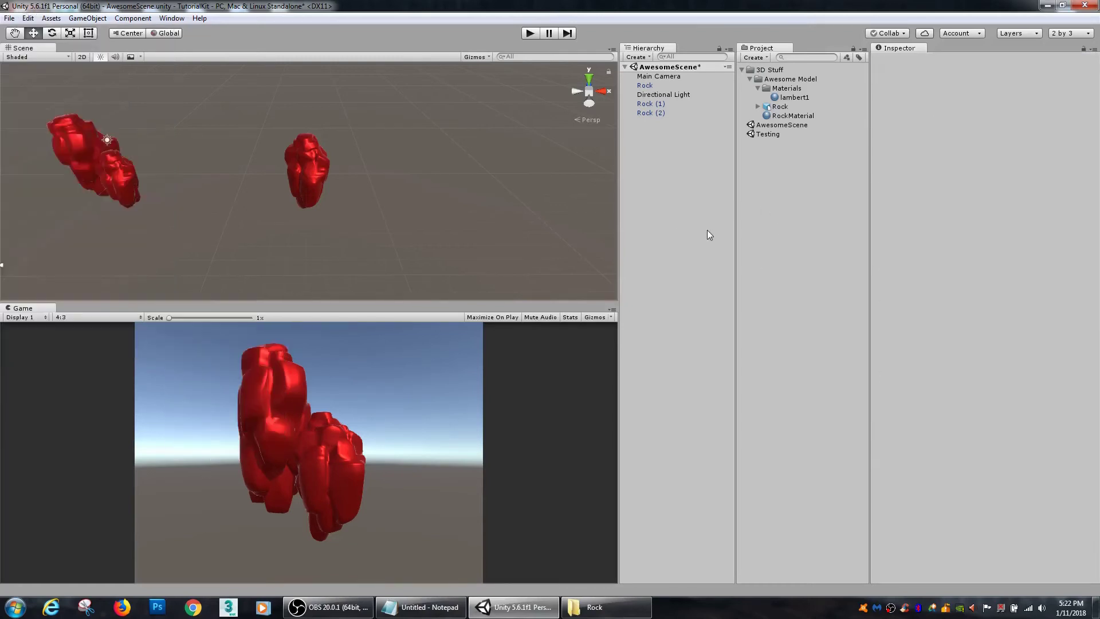
click(87, 18)
mouse_move(51, 18)
mouse_move(68, 117)
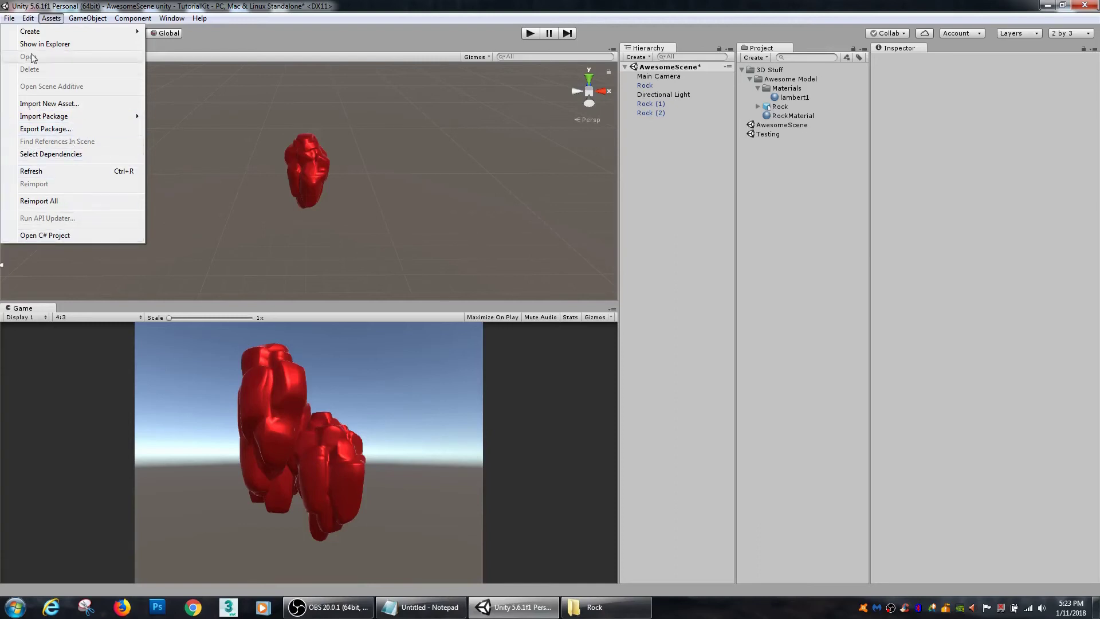
- Create an empty GameObject in the scene, try moving it along the X axis and undo the move
mouse_move(84, 20)
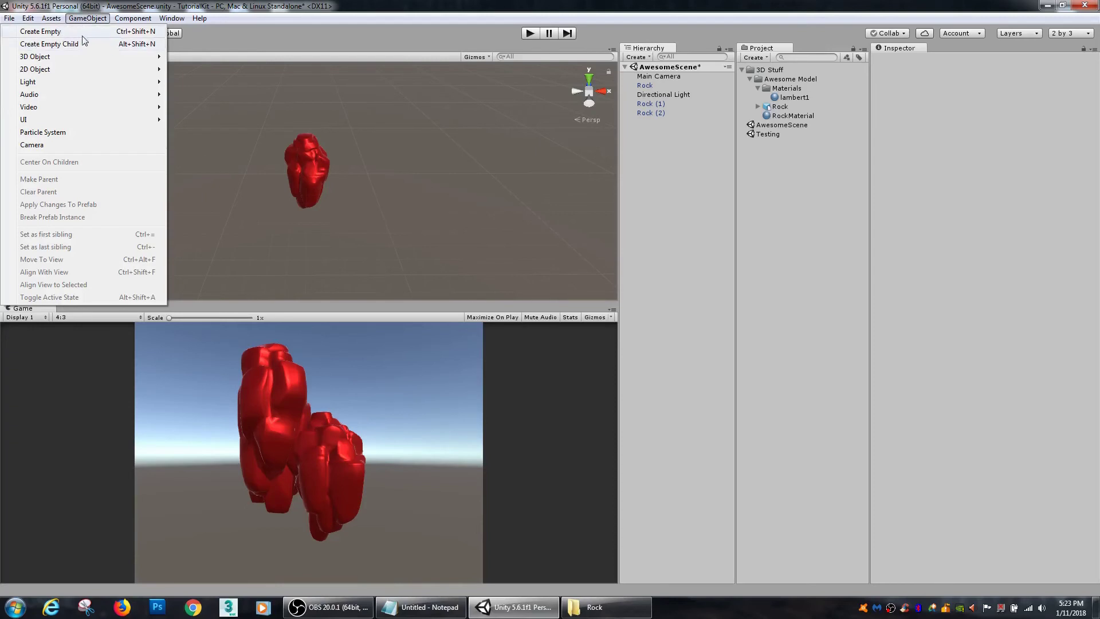
click(80, 32)
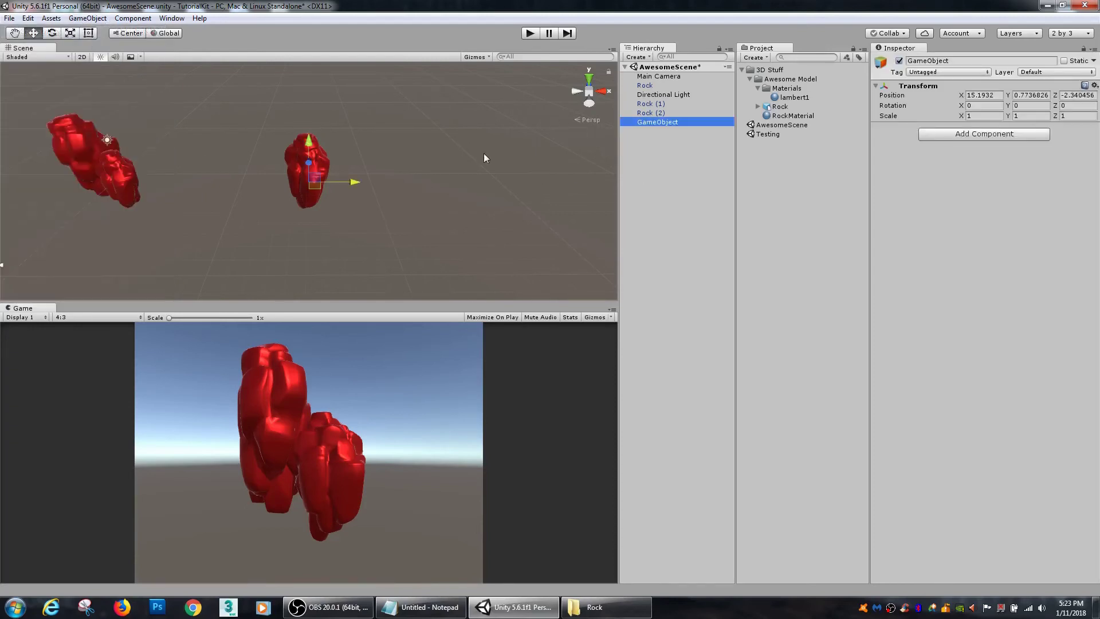
drag(349, 182, 468, 185)
key(ctrl+z)
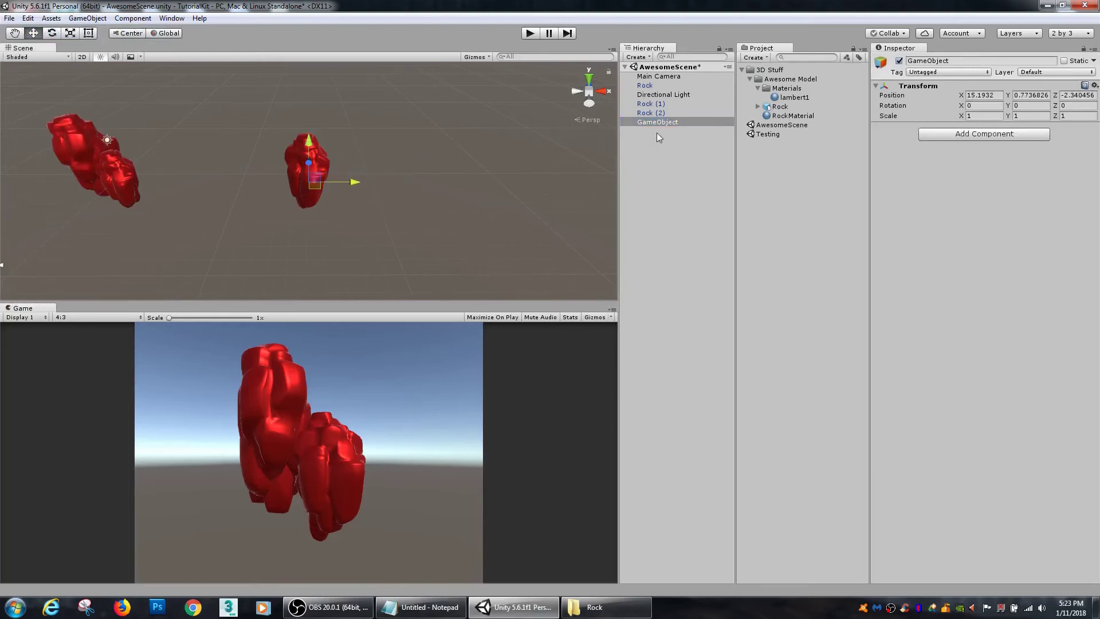
- Parent Rock, Rock (1) and Rock (2) to the empty GameObject in the scene hierarchy
click(673, 107)
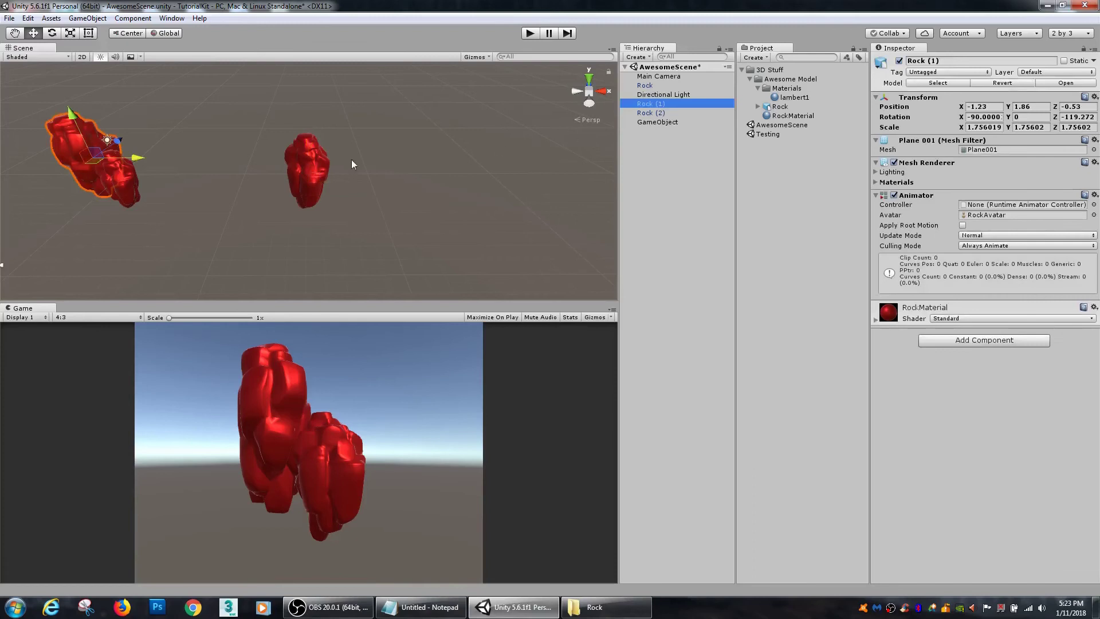
alt+drag(352, 160, 359, 166)
shift+click(671, 114)
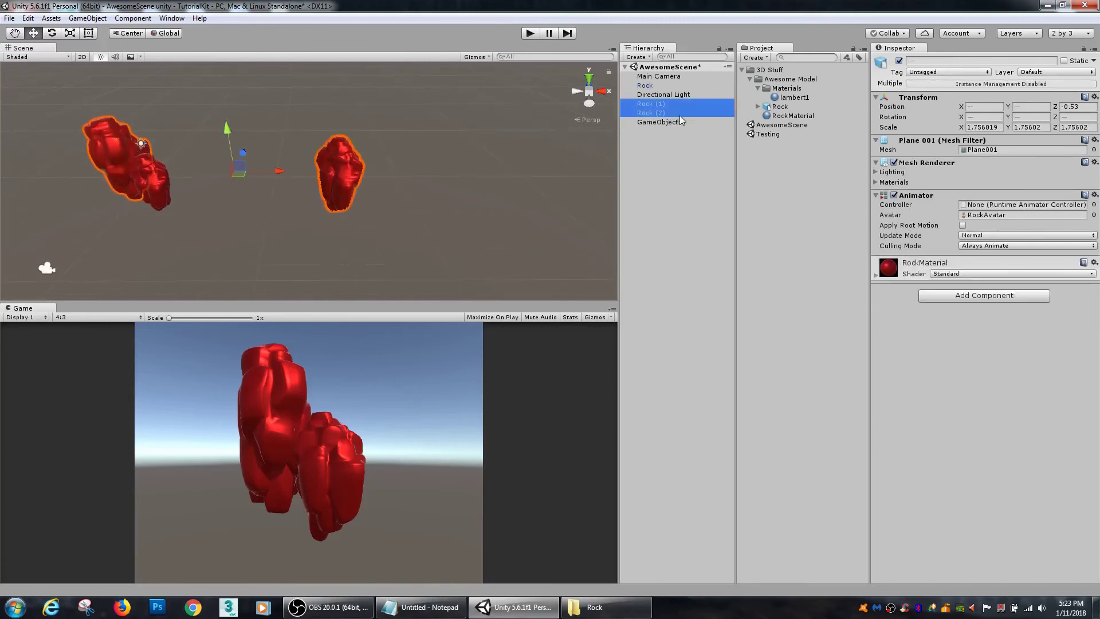
ctrl+click(647, 85)
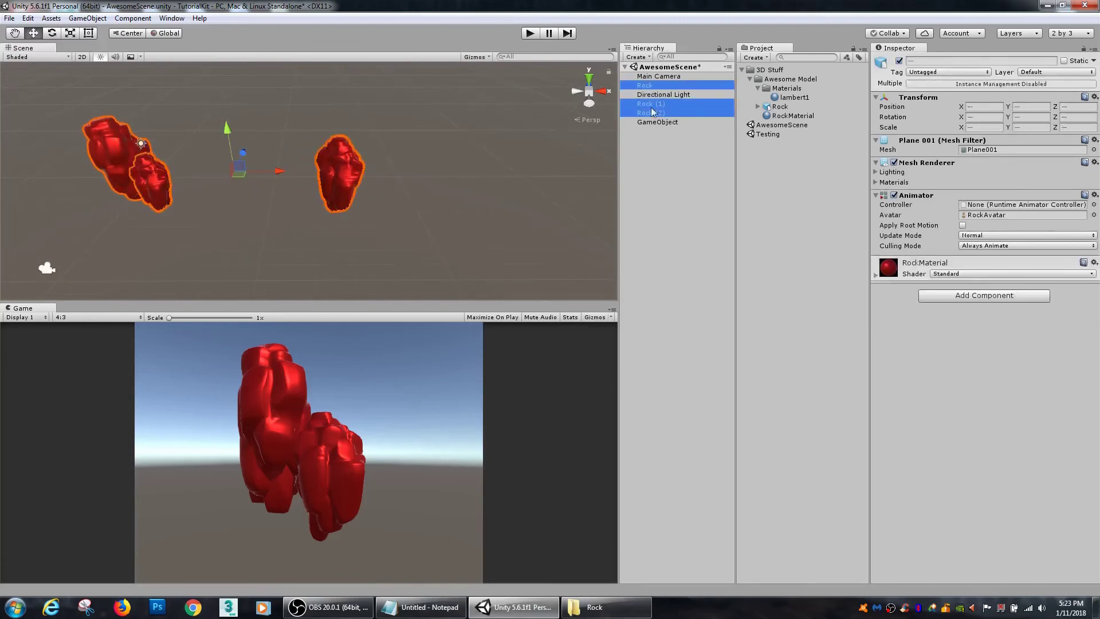
drag(650, 117, 651, 124)
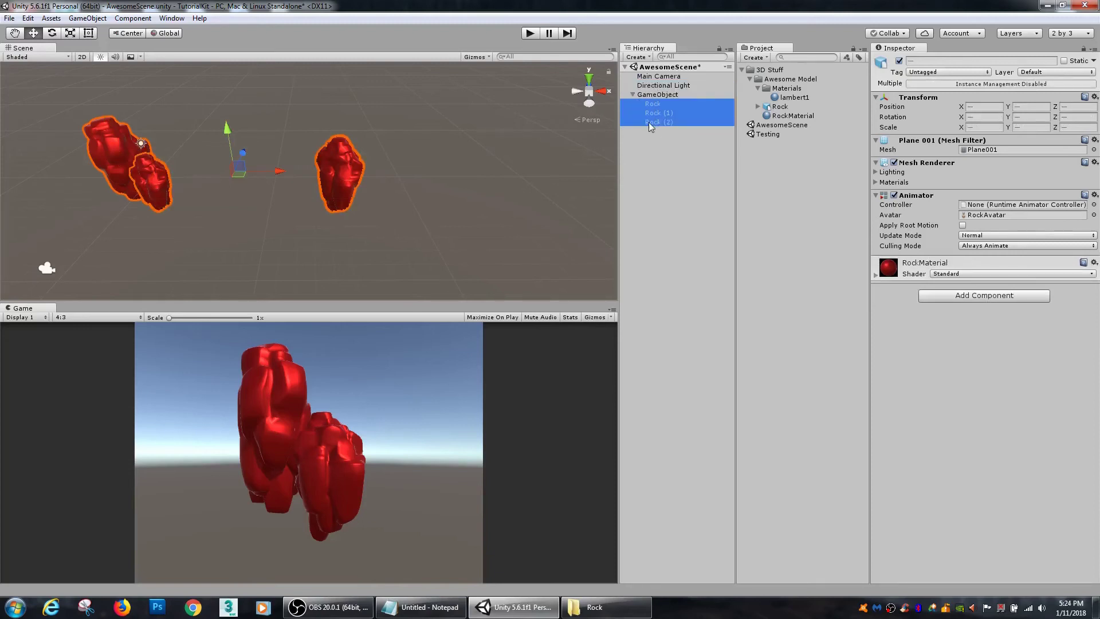
- Compare selecting the parent GameObject with selecting its child objects Rock and Rock (2)
click(657, 94)
scroll(319, 164, down, 2)
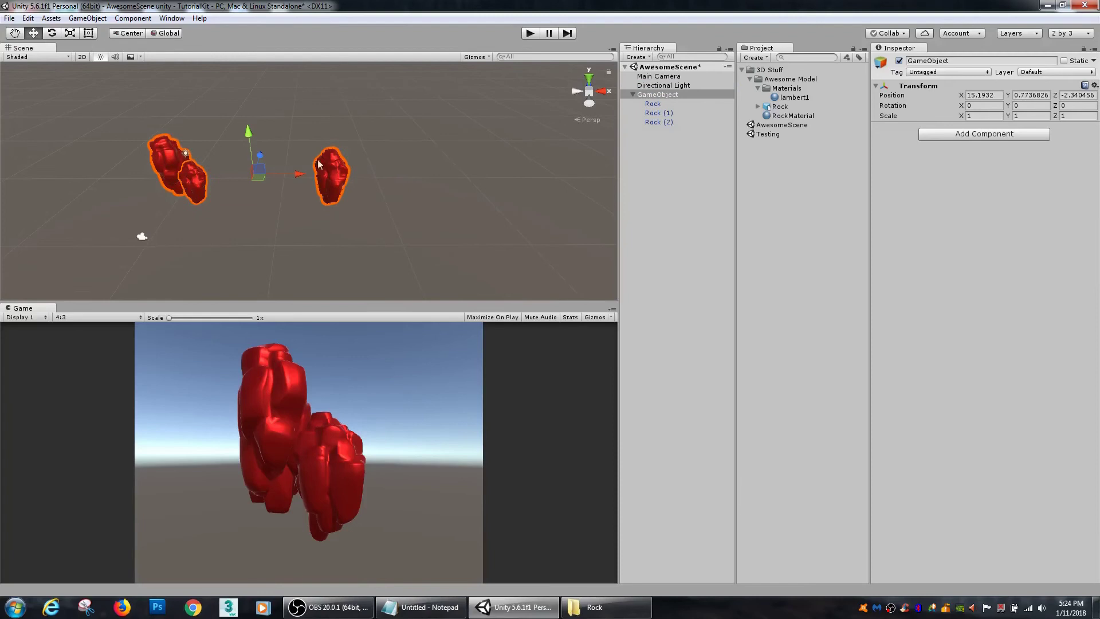
scroll(370, 177, down, 3)
alt+drag(366, 179, 375, 138)
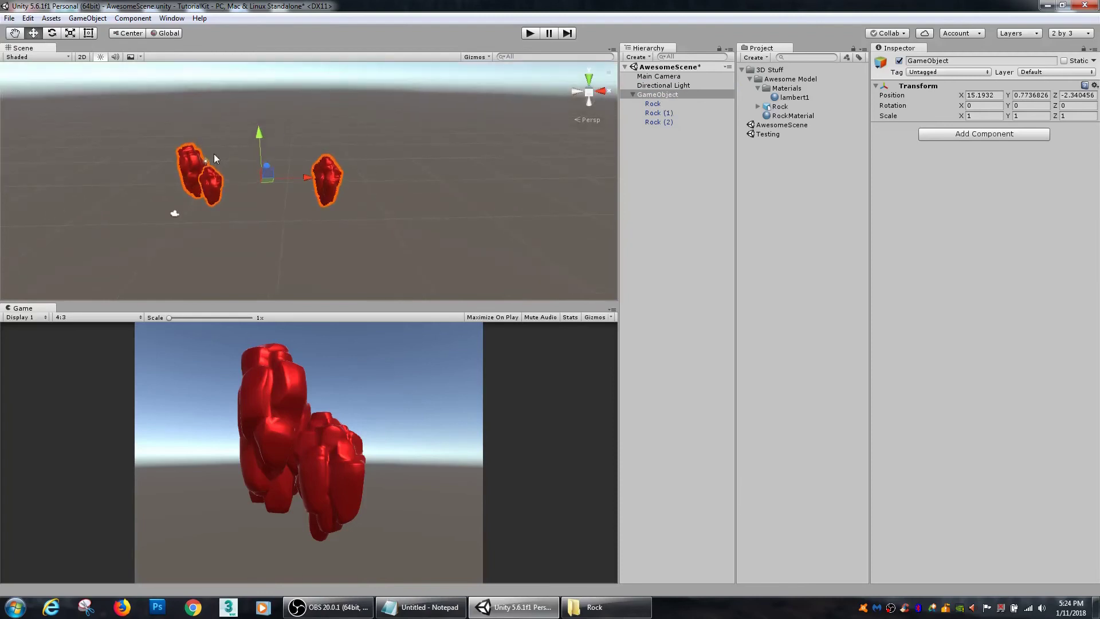
click(652, 105)
click(657, 122)
- Try moving and rotating the parent GameObject together with its child rocks, and clear the selection
click(657, 96)
mouse_move(268, 174)
mouse_down()
mouse_move(225, 64)
mouse_move(302, 124)
mouse_move(300, 212)
mouse_move(211, 146)
mouse_move(298, 149)
mouse_move(241, 172)
mouse_move(301, 174)
mouse_move(226, 138)
mouse_move(268, 184)
mouse_up()
key(e)
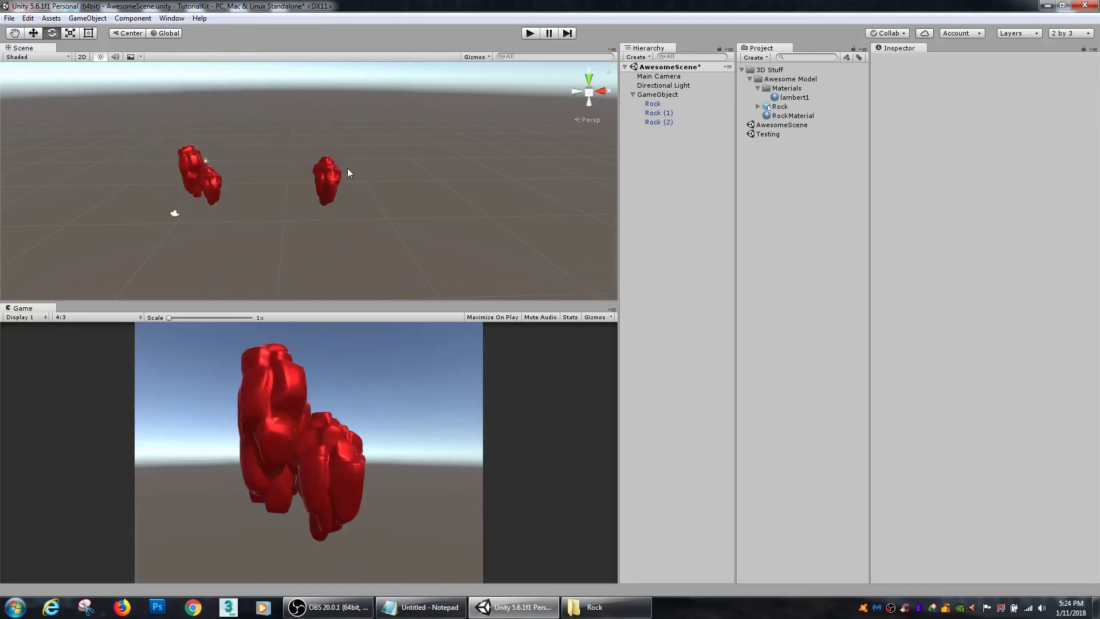
alt+drag(374, 152, 343, 161)
mouse_move(294, 136)
mouse_down()
mouse_move(416, 193)
mouse_move(629, 221)
mouse_move(490, 163)
mouse_move(284, 146)
mouse_up()
click(630, 201)
click(83, 18)
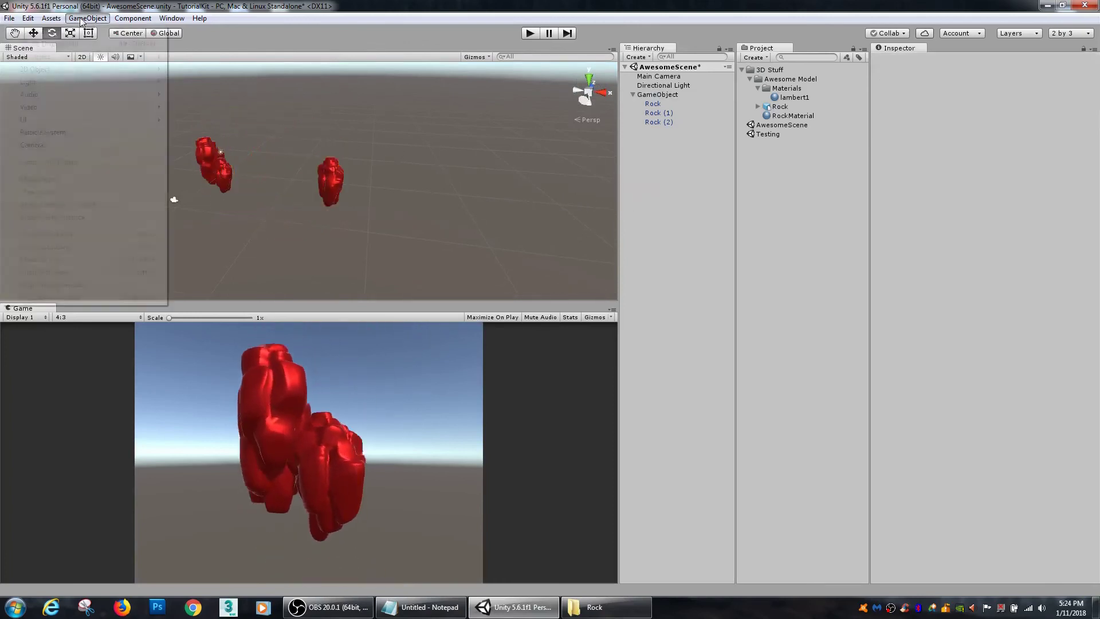
mouse_move(73, 57)
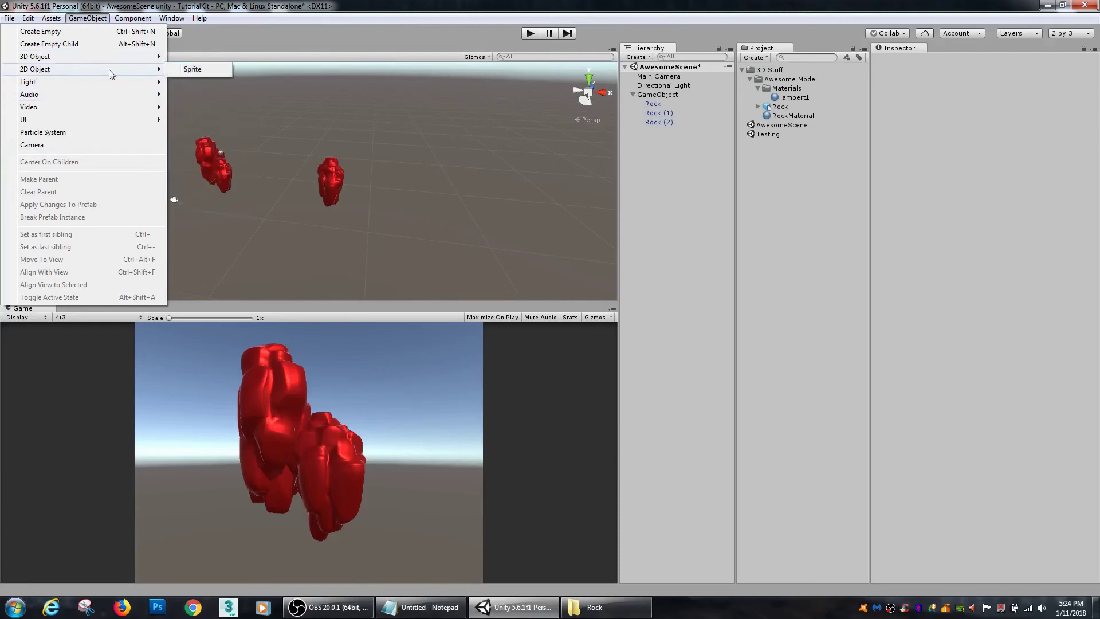
mouse_move(125, 86)
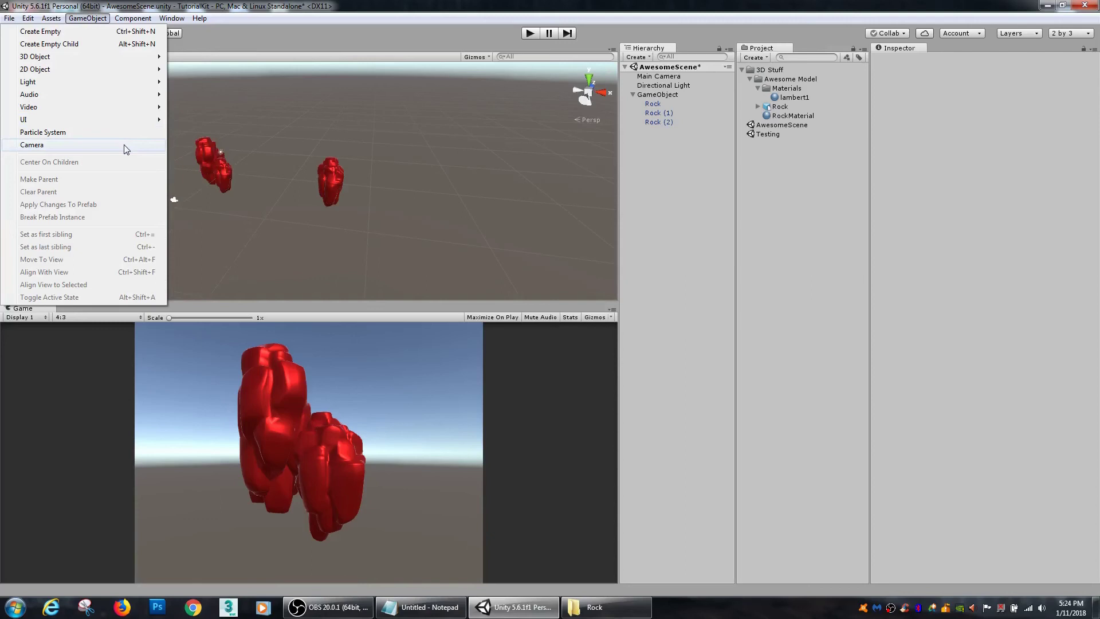
mouse_move(137, 21)
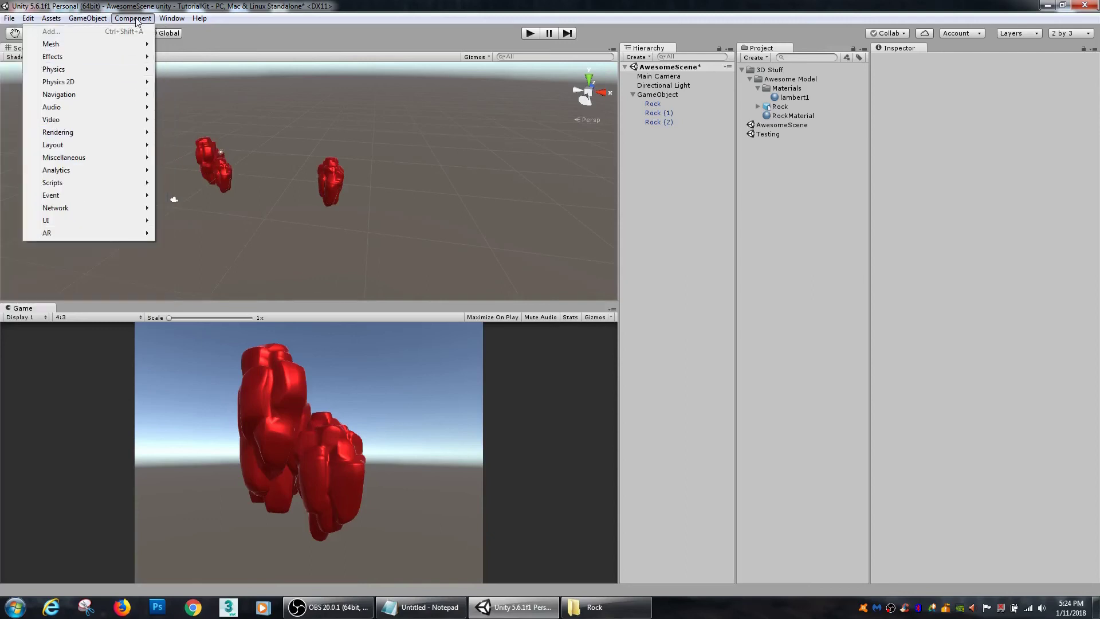
mouse_move(112, 42)
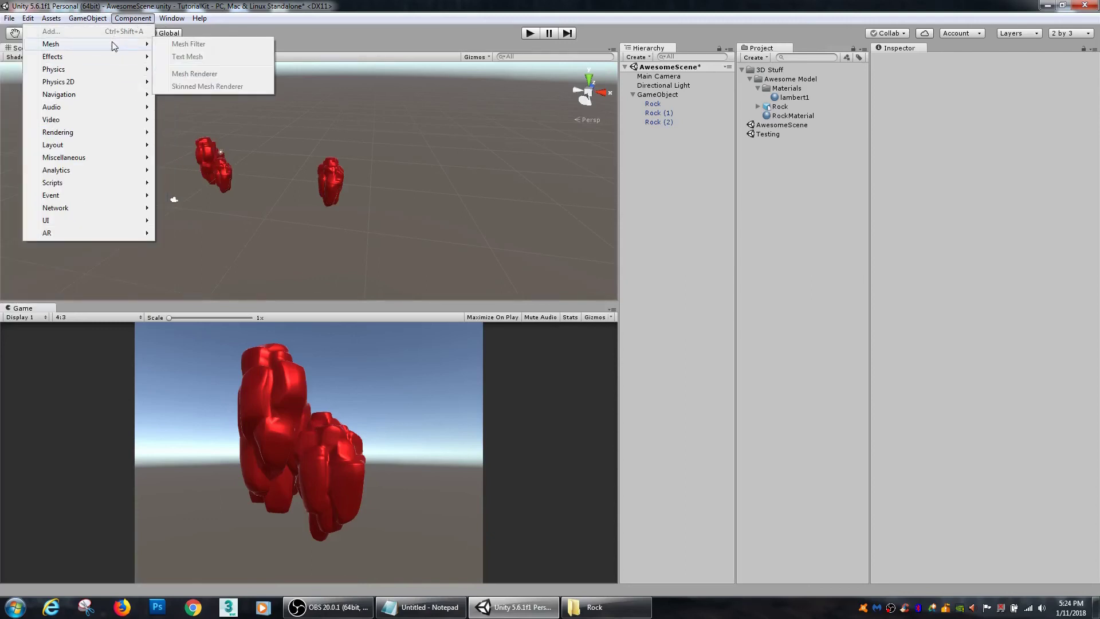
click(487, 236)
- Add a Box Collider component to Rock (2) and inspect its bounds around the rock
click(333, 175)
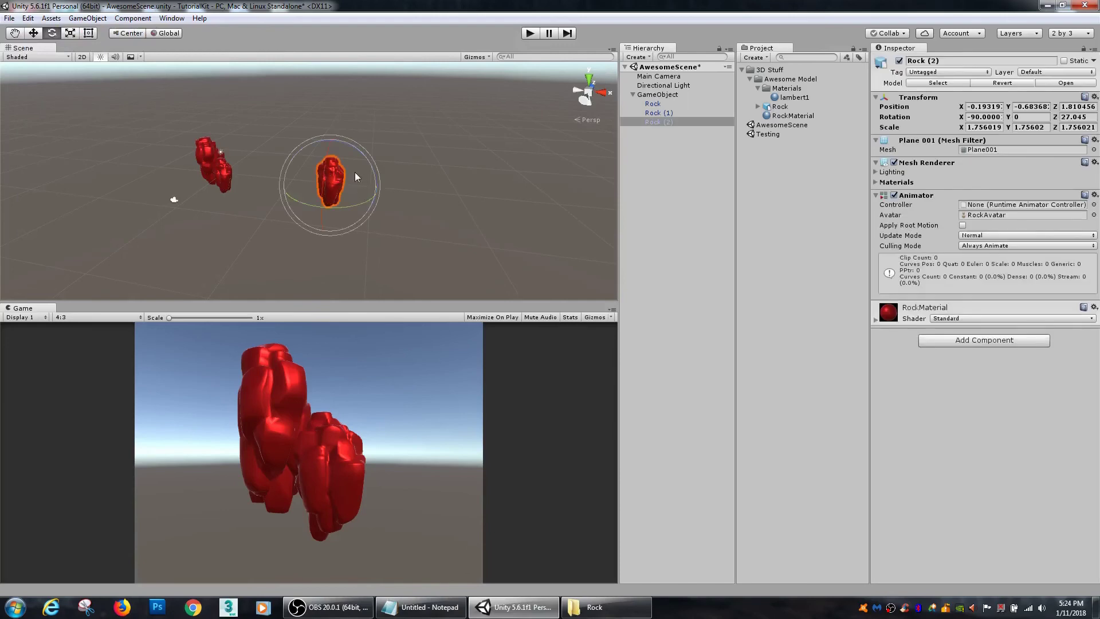
click(128, 19)
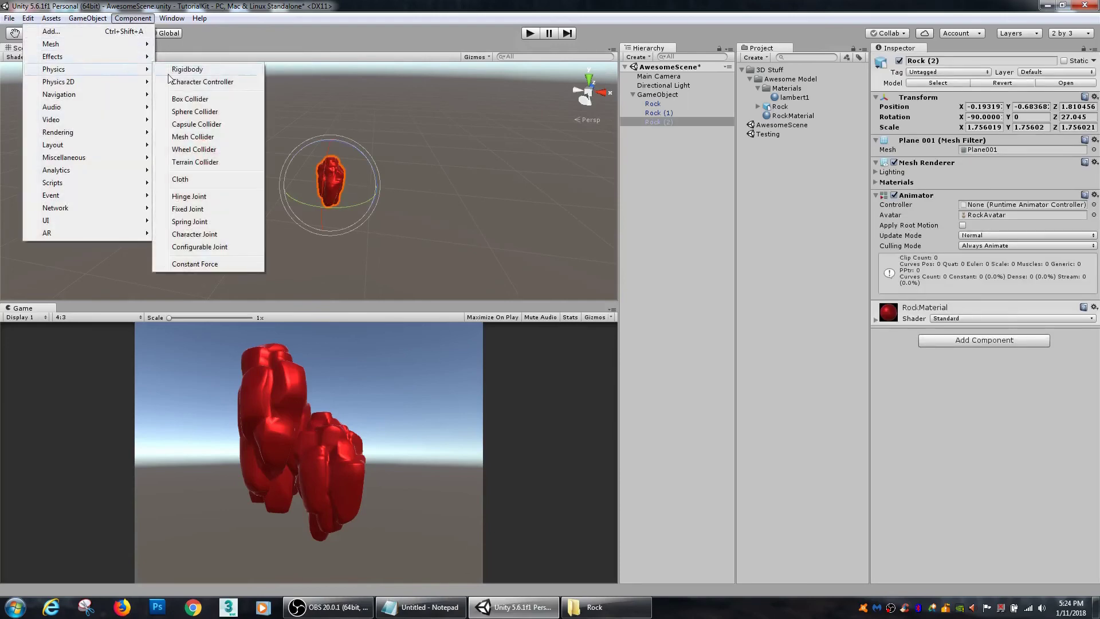
click(218, 100)
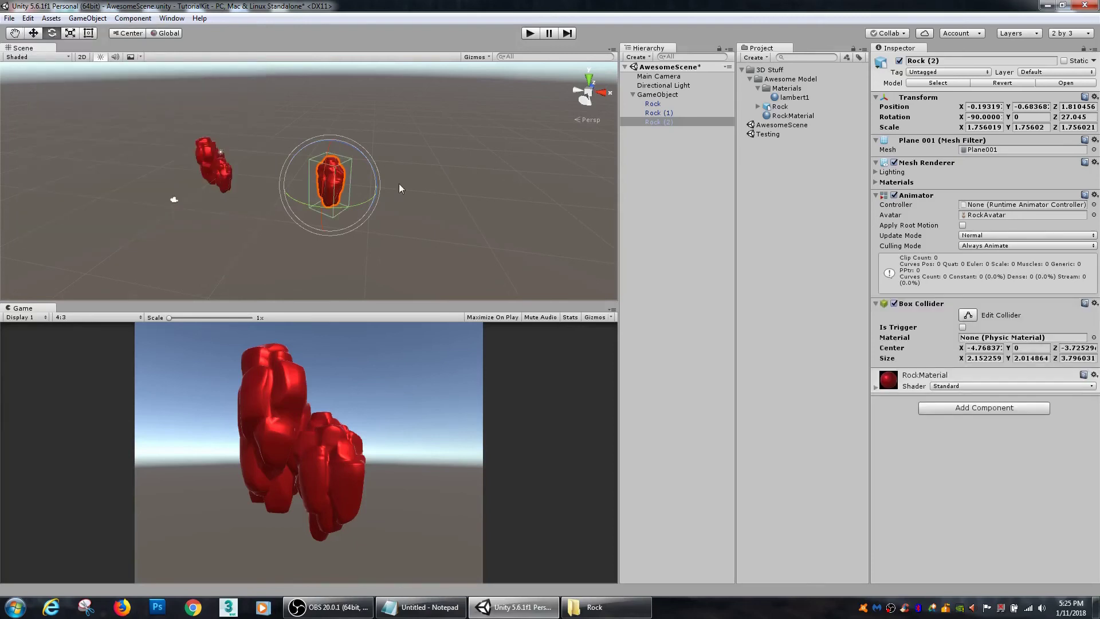
key(f)
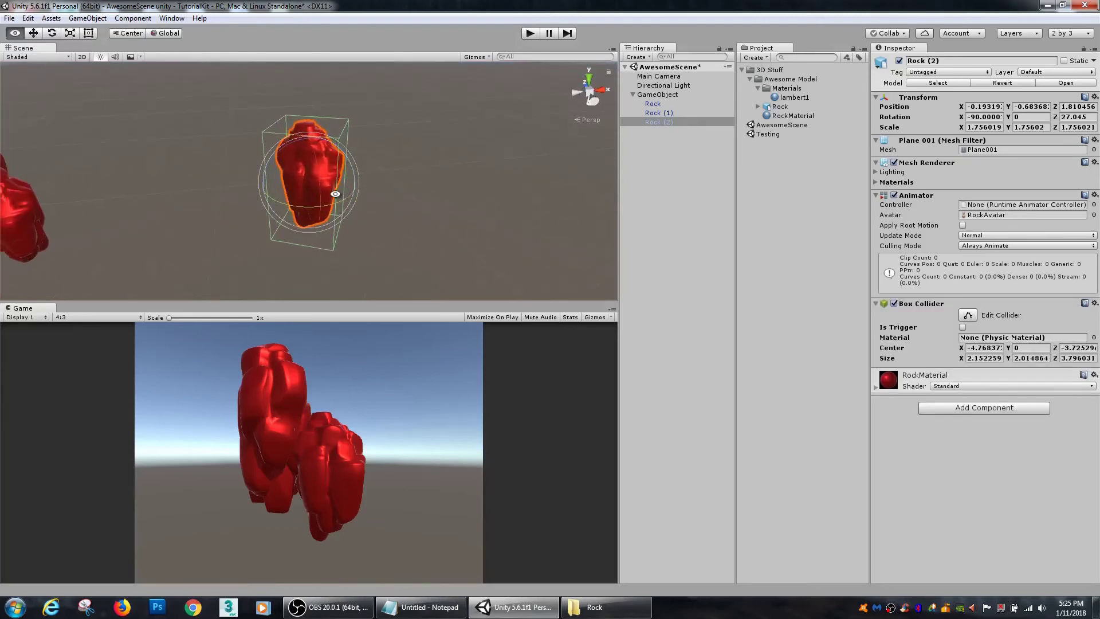
alt+drag(381, 198, 255, 138)
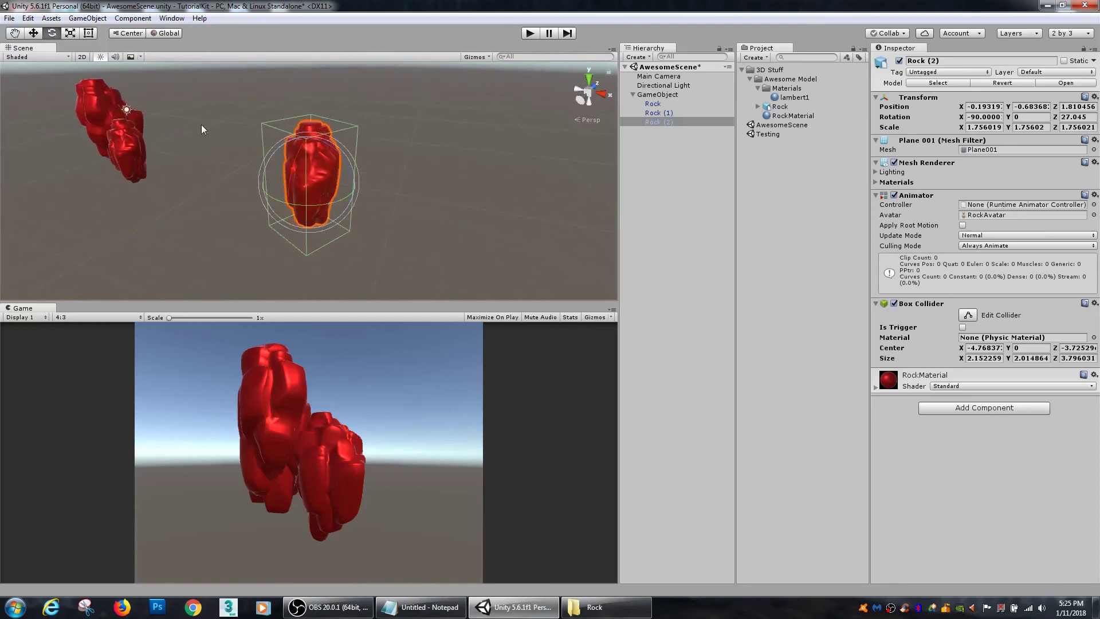
click(131, 17)
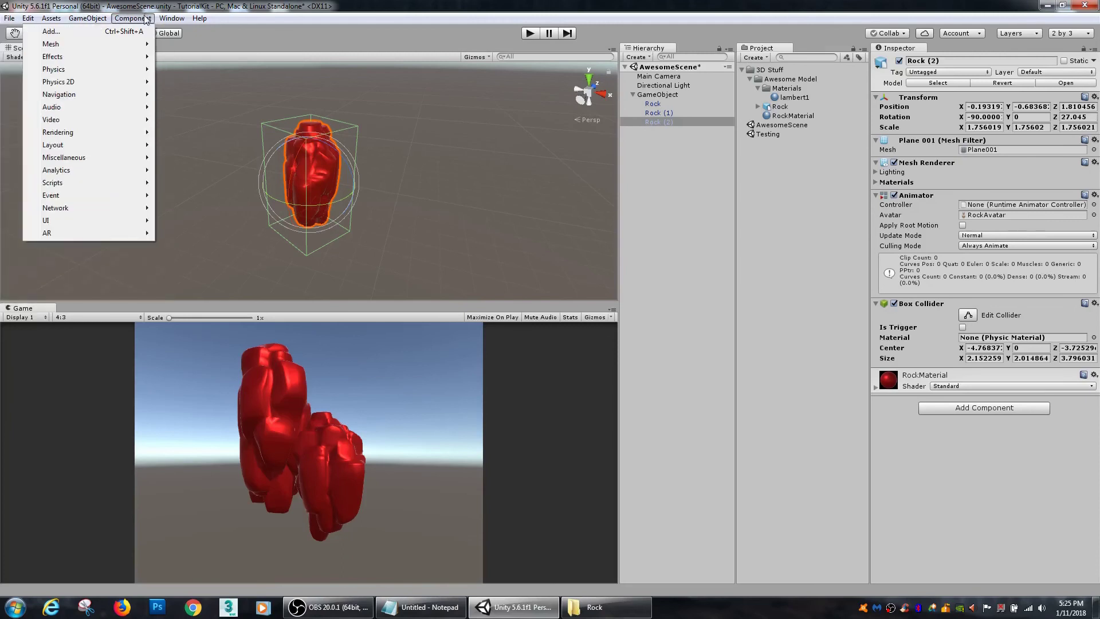
mouse_move(118, 67)
click(134, 23)
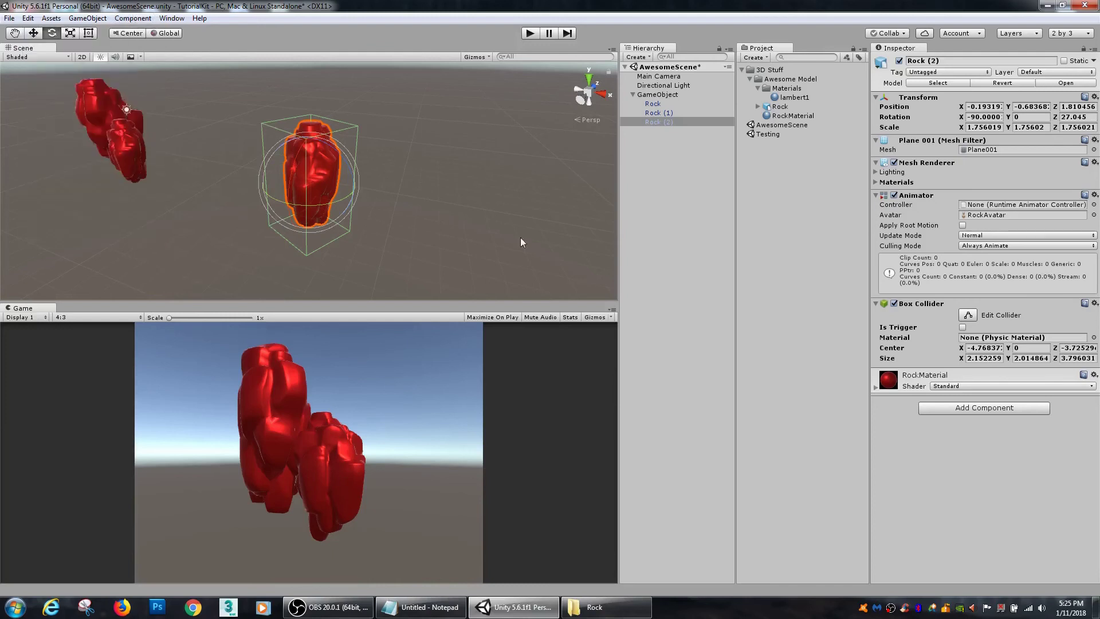
- Add a Sphere Collider from the Physics components to the parent GameObject
click(658, 176)
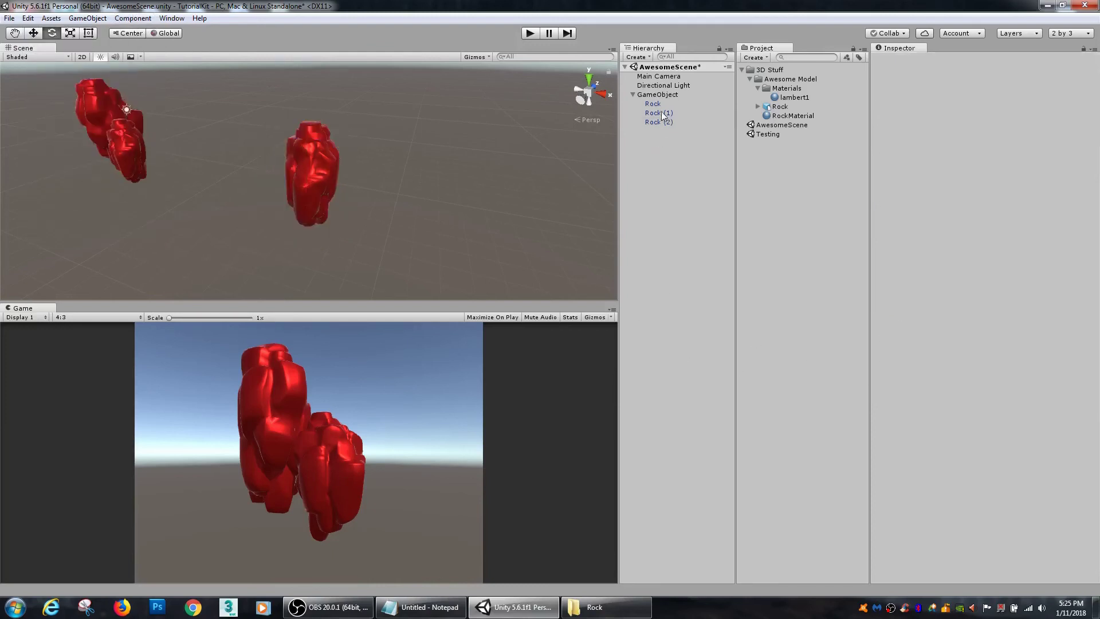
click(657, 103)
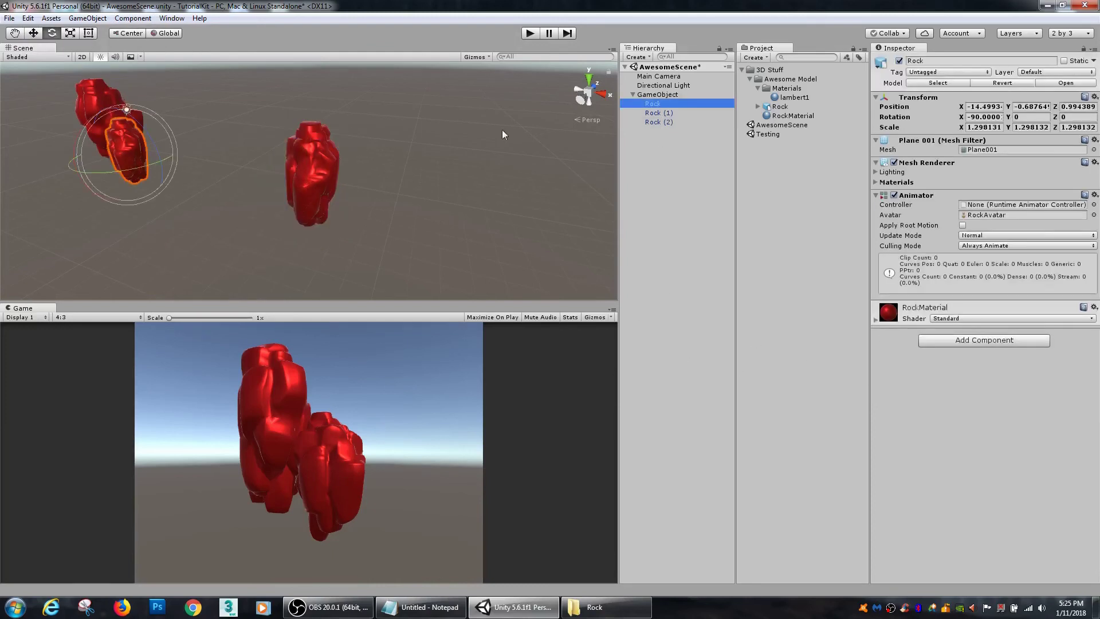
click(685, 94)
click(1002, 134)
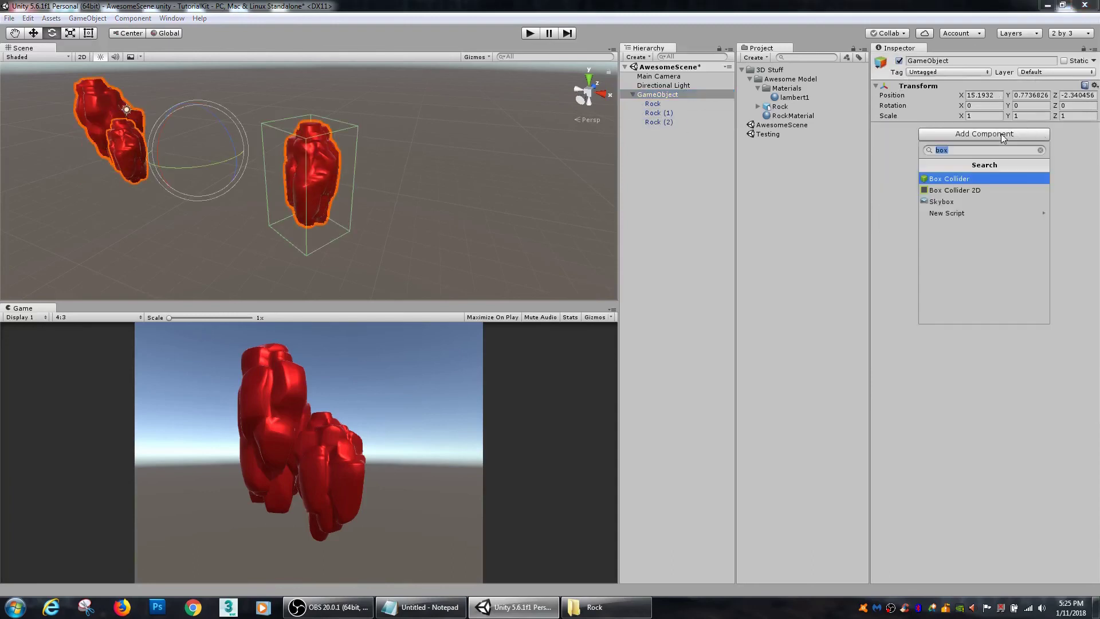
click(1040, 150)
drag(1043, 201, 1050, 248)
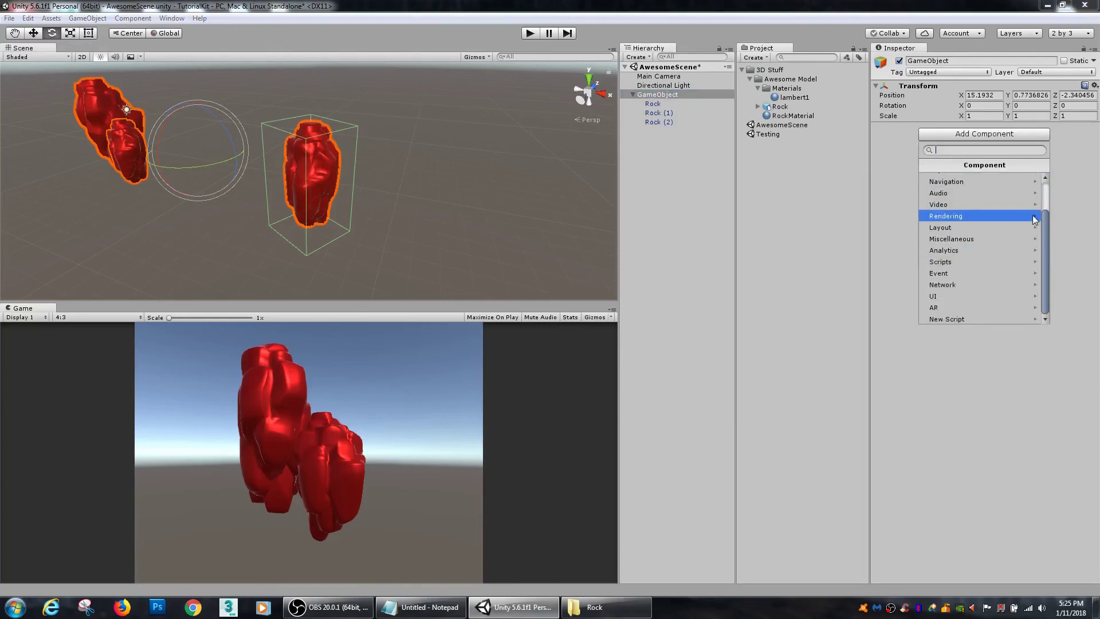
scroll(1016, 206, up, 2)
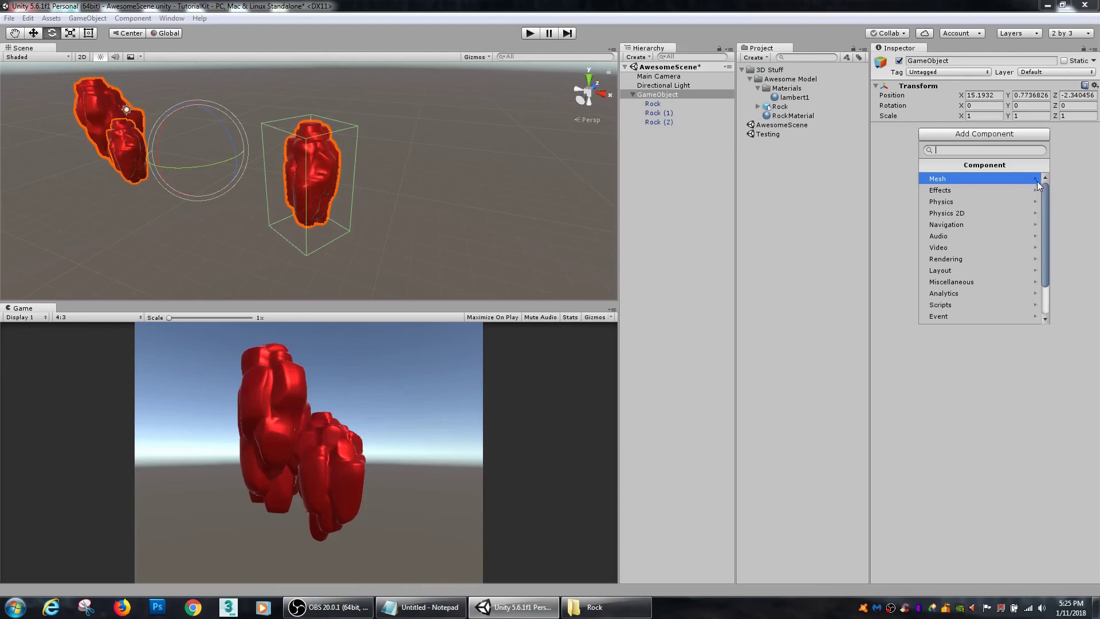
click(1035, 201)
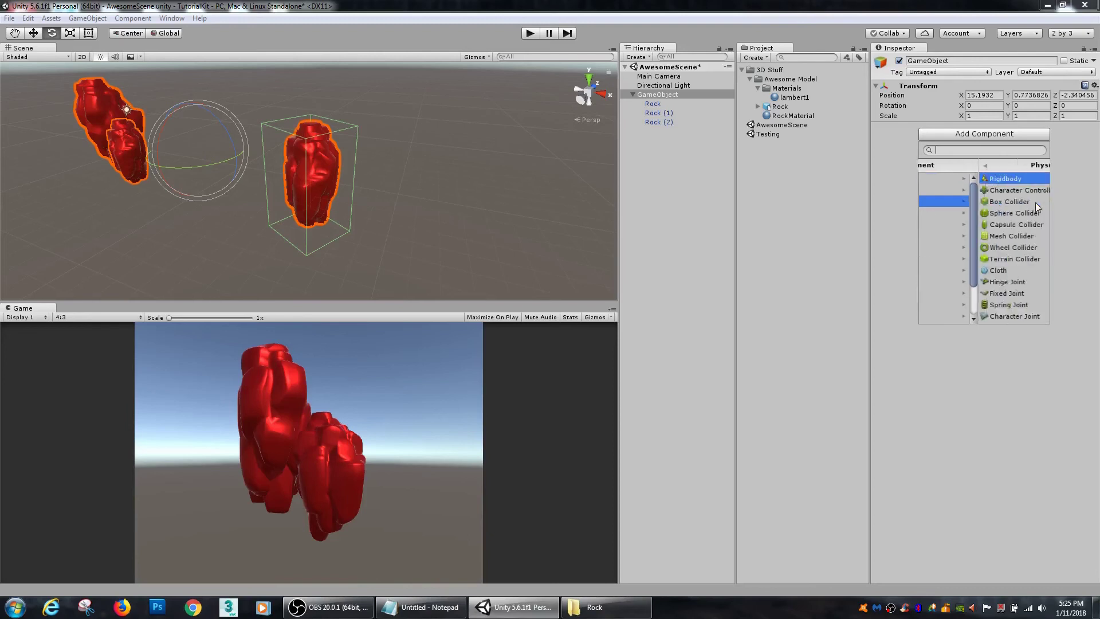
click(985, 215)
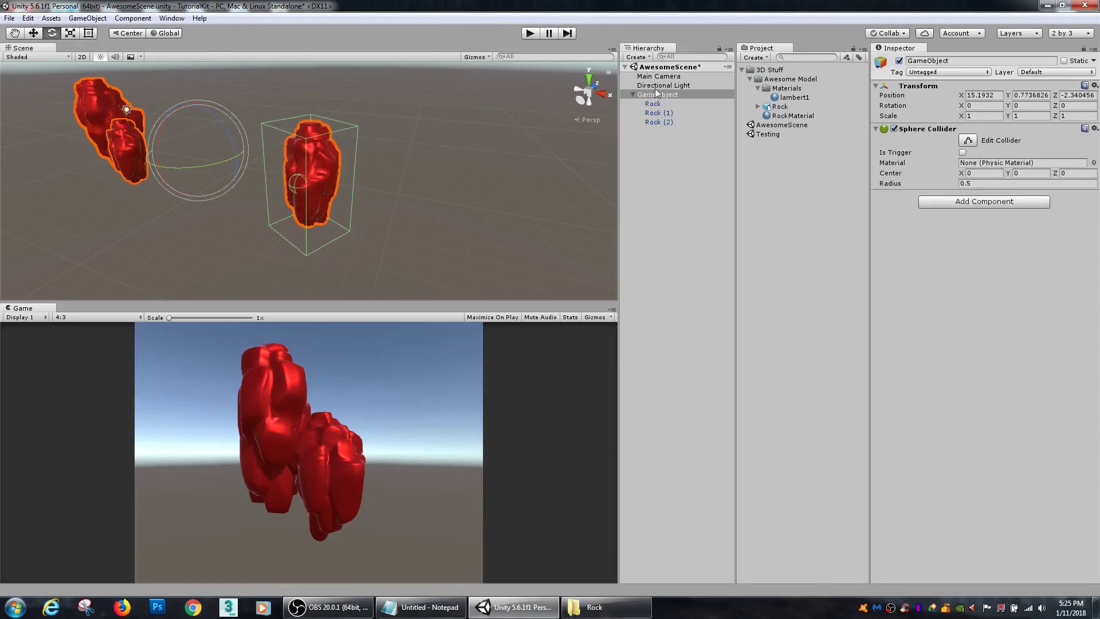
- Open the Asset Store and browse its home page, including the Most Popular assets and the category list
click(171, 19)
mouse_move(144, 20)
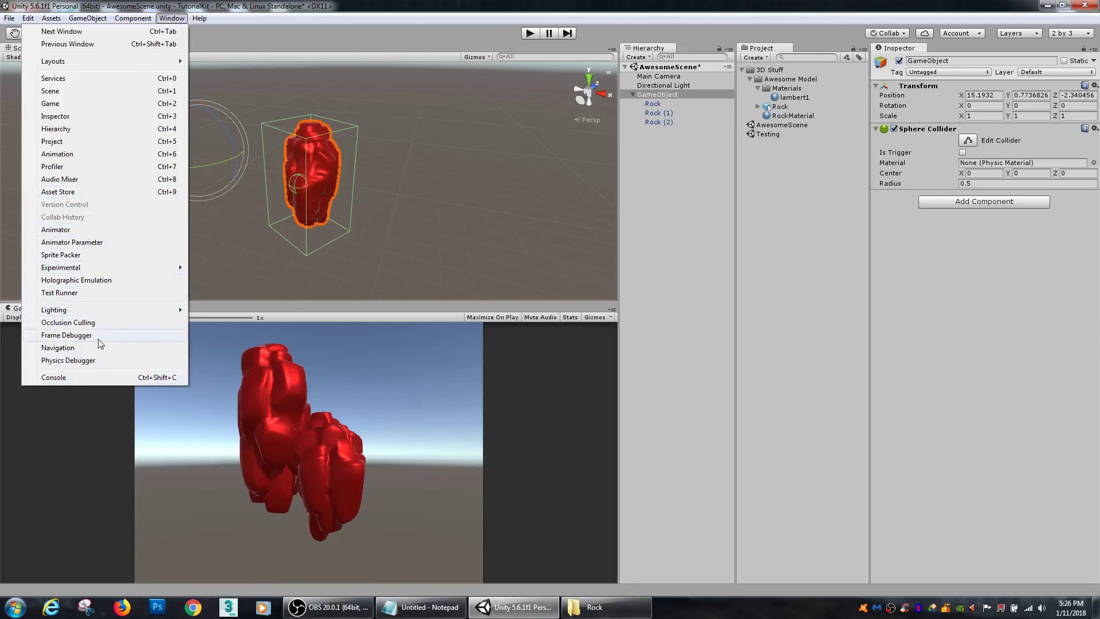
click(83, 193)
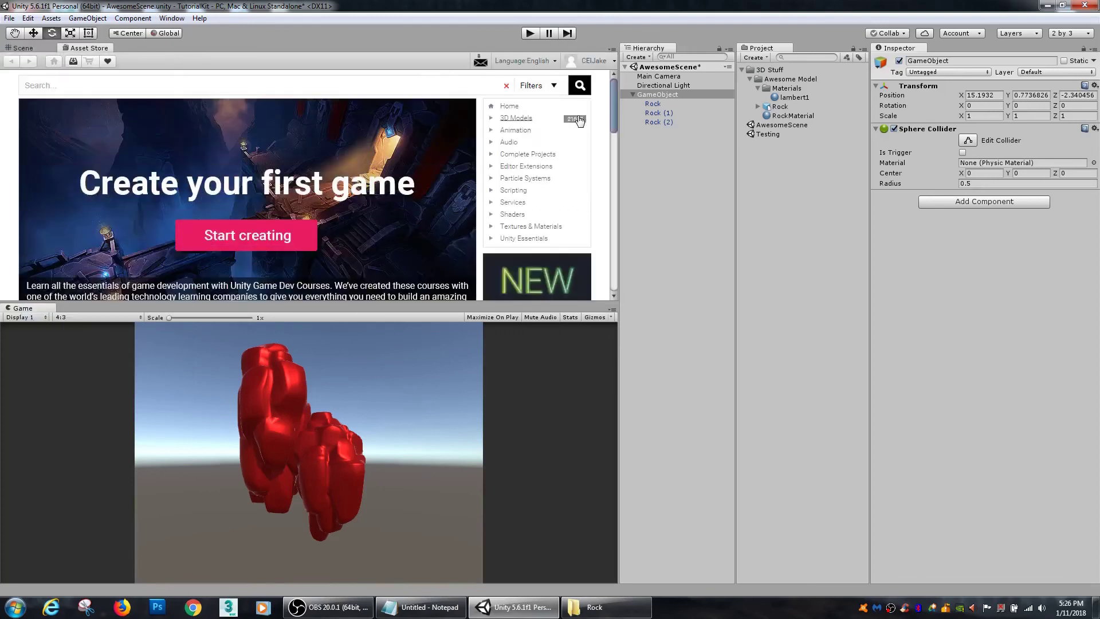
mouse_move(614, 99)
mouse_down()
mouse_move(621, 266)
mouse_move(605, 87)
mouse_up()
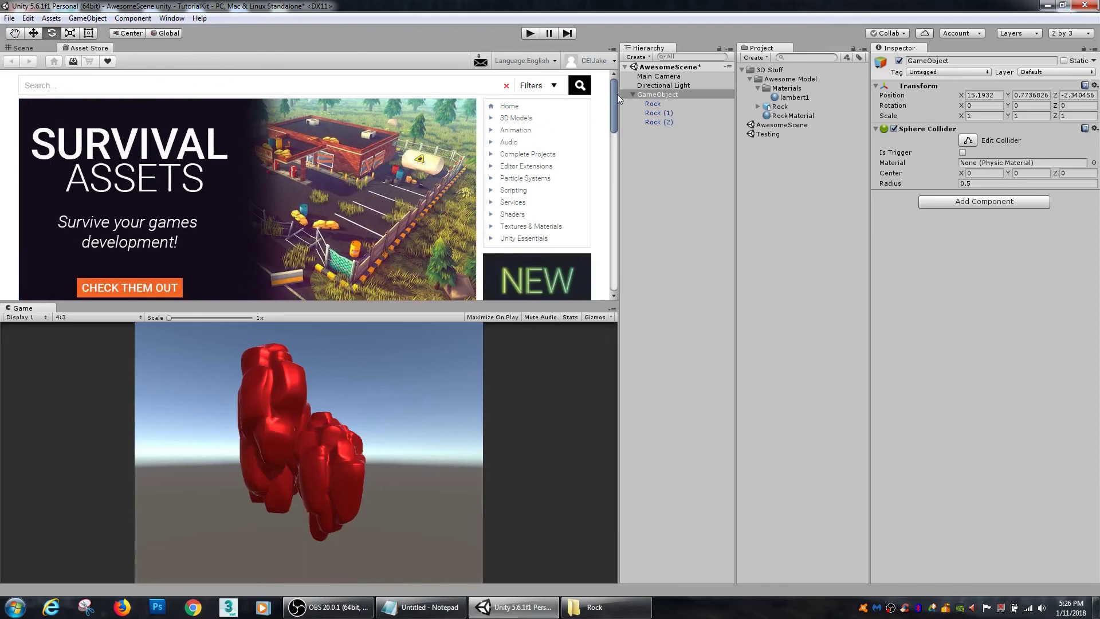
drag(614, 94, 612, 183)
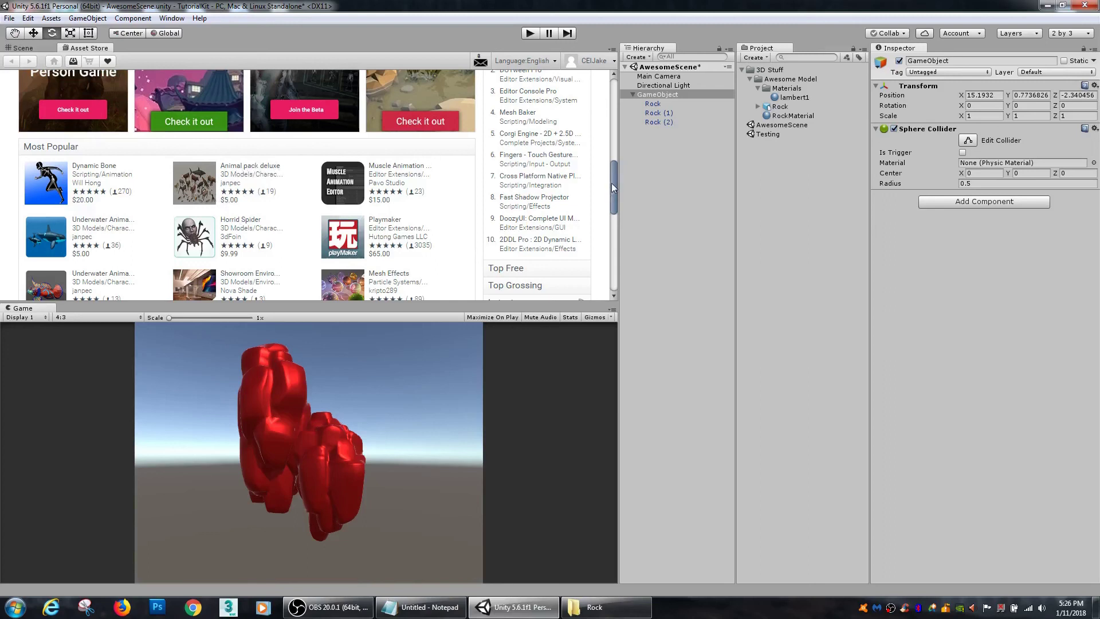
drag(612, 186, 615, 99)
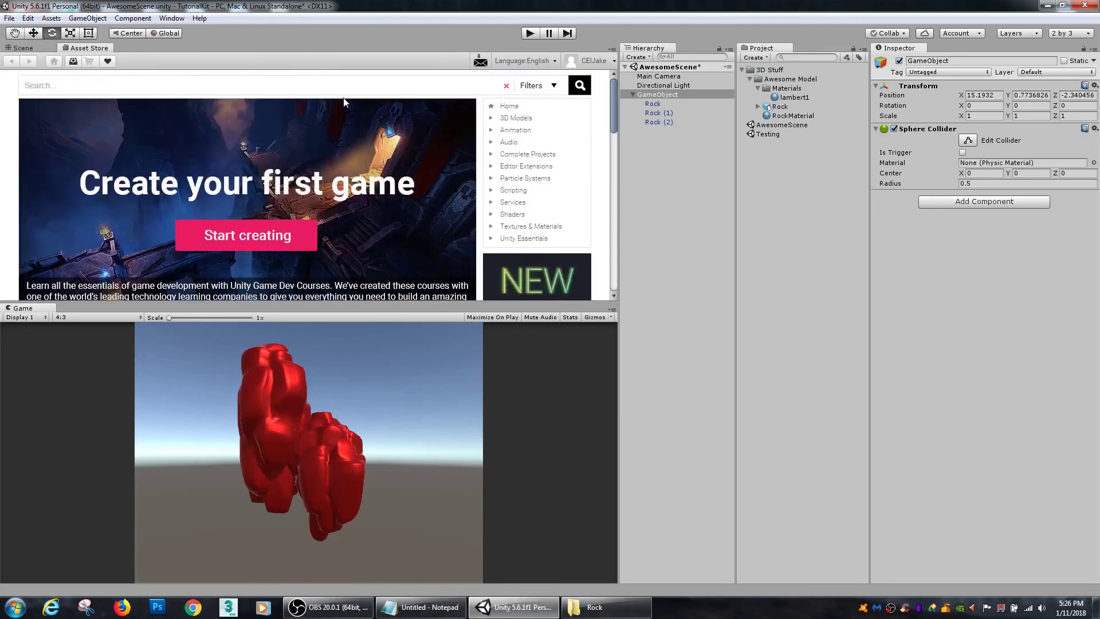
mouse_move(613, 90)
mouse_down()
mouse_move(613, 119)
mouse_move(615, 83)
mouse_up()
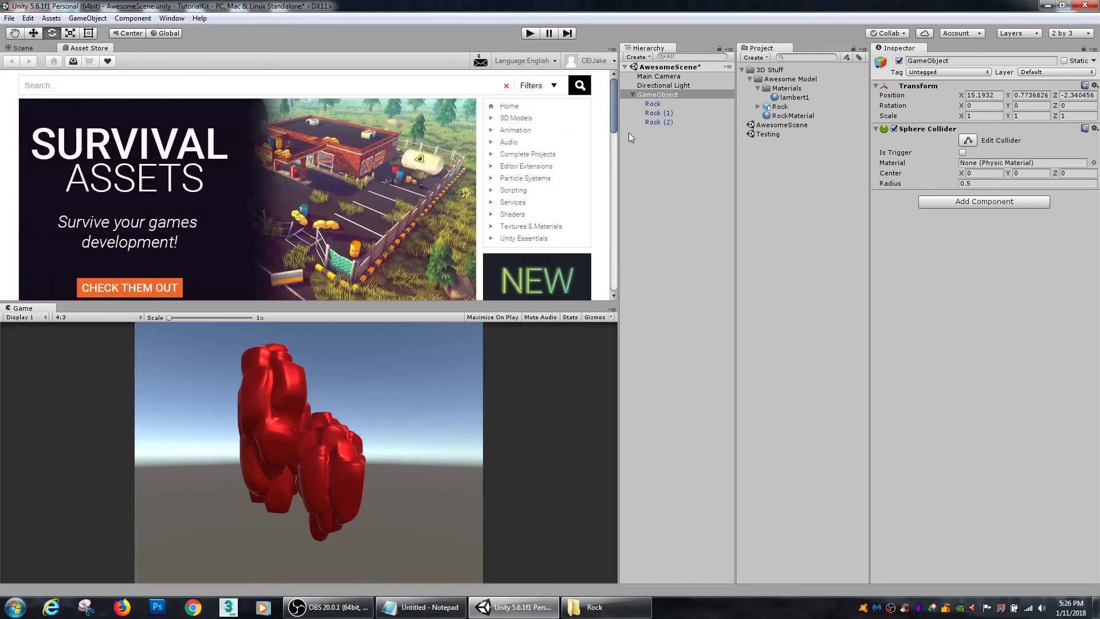
mouse_move(614, 105)
mouse_down()
mouse_move(622, 171)
mouse_move(618, 101)
mouse_up()
click(164, 19)
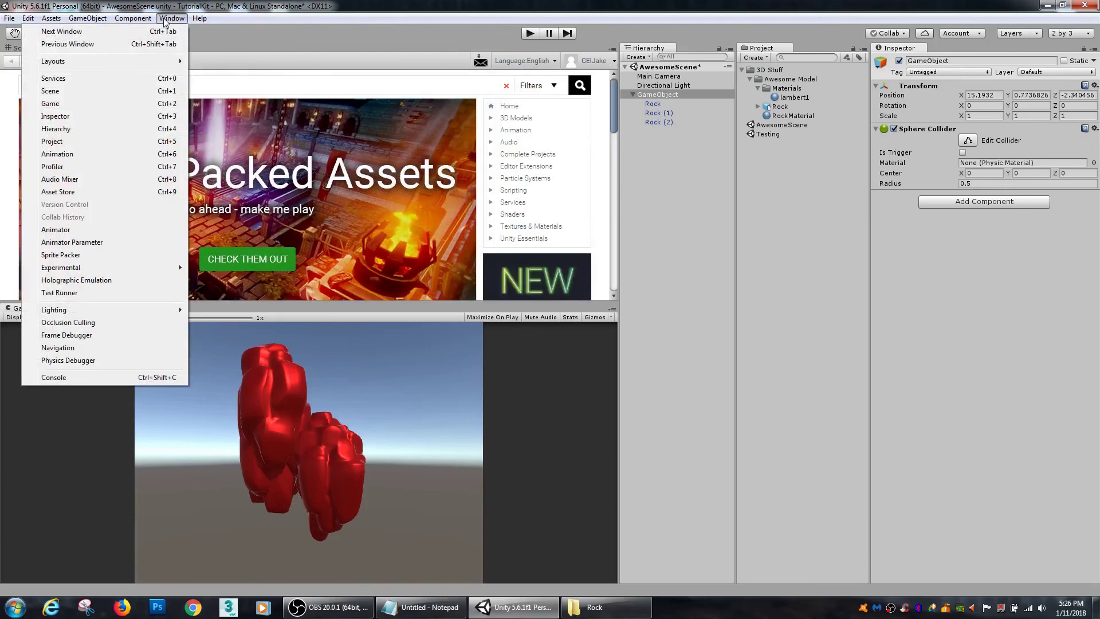
click(202, 18)
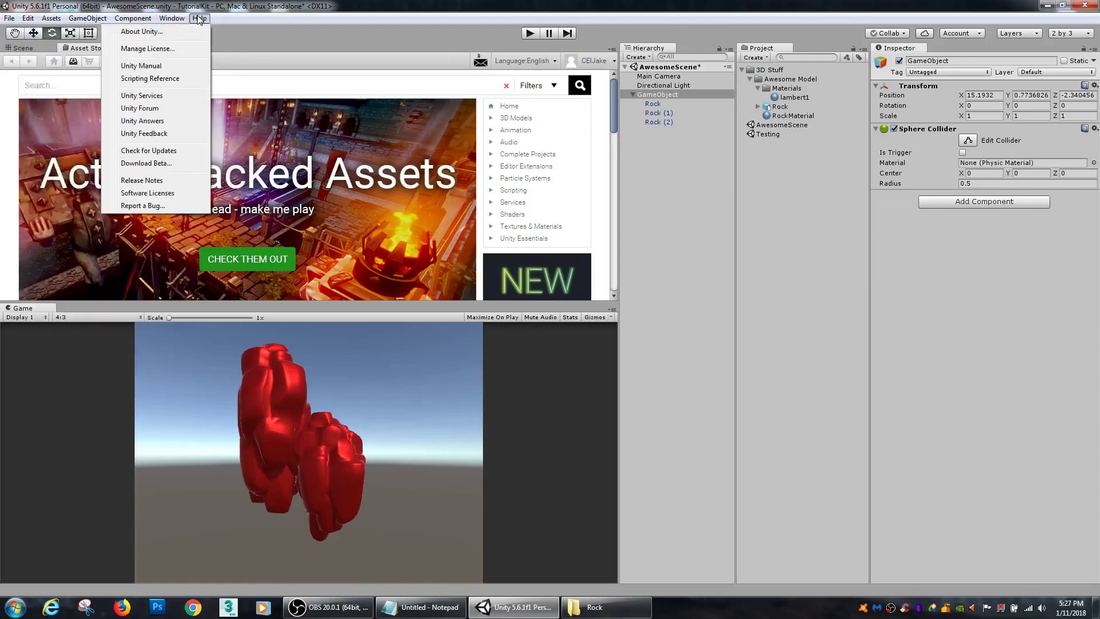
click(199, 19)
- Return to the Scene view, examine Rock (2) with its collider and clear the selection
click(24, 47)
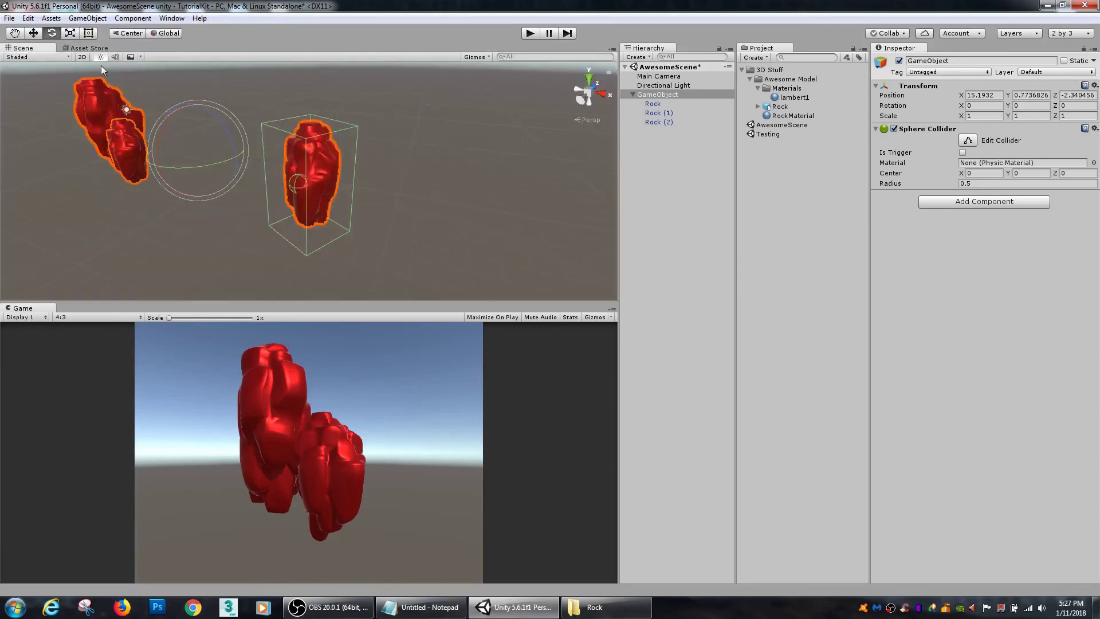
key(f)
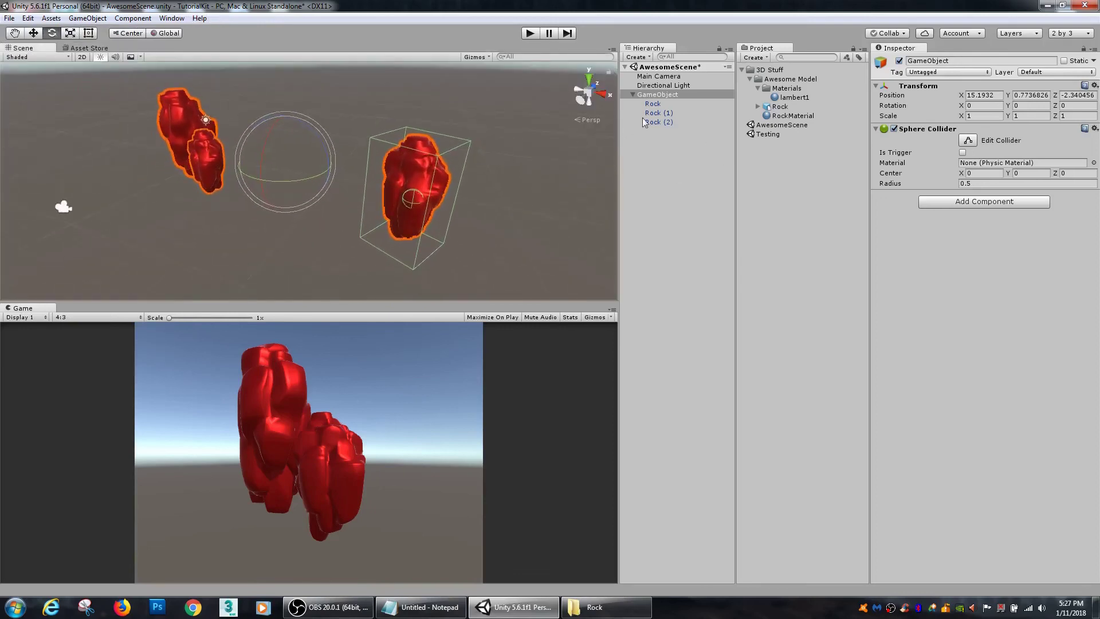
click(681, 200)
click(429, 177)
scroll(452, 198, down, 3)
alt+drag(427, 191, 500, 158)
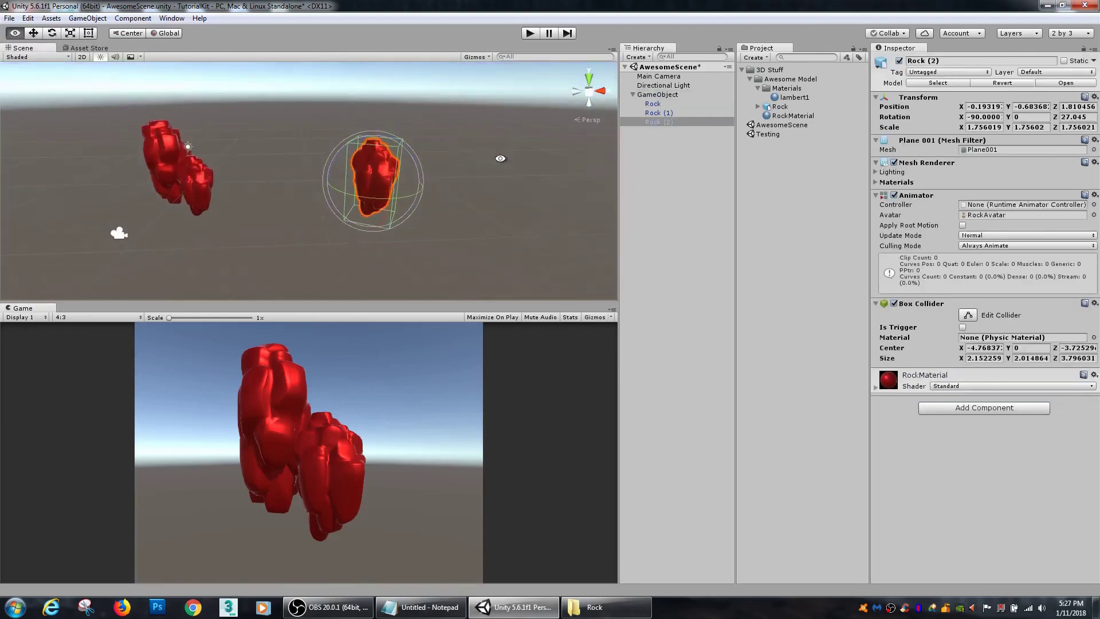
click(490, 194)
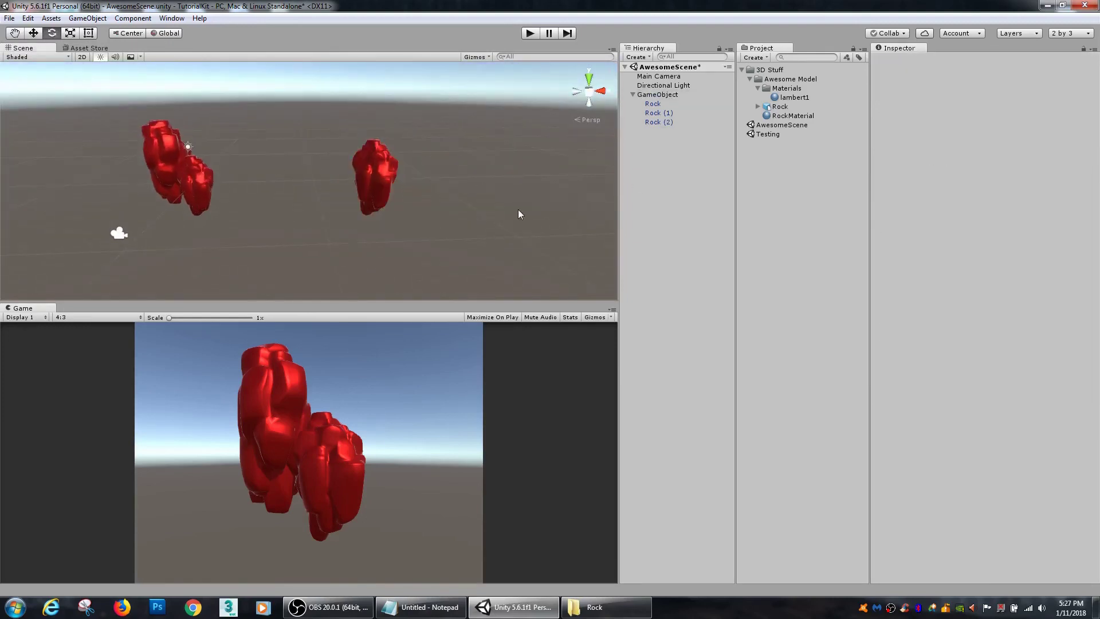